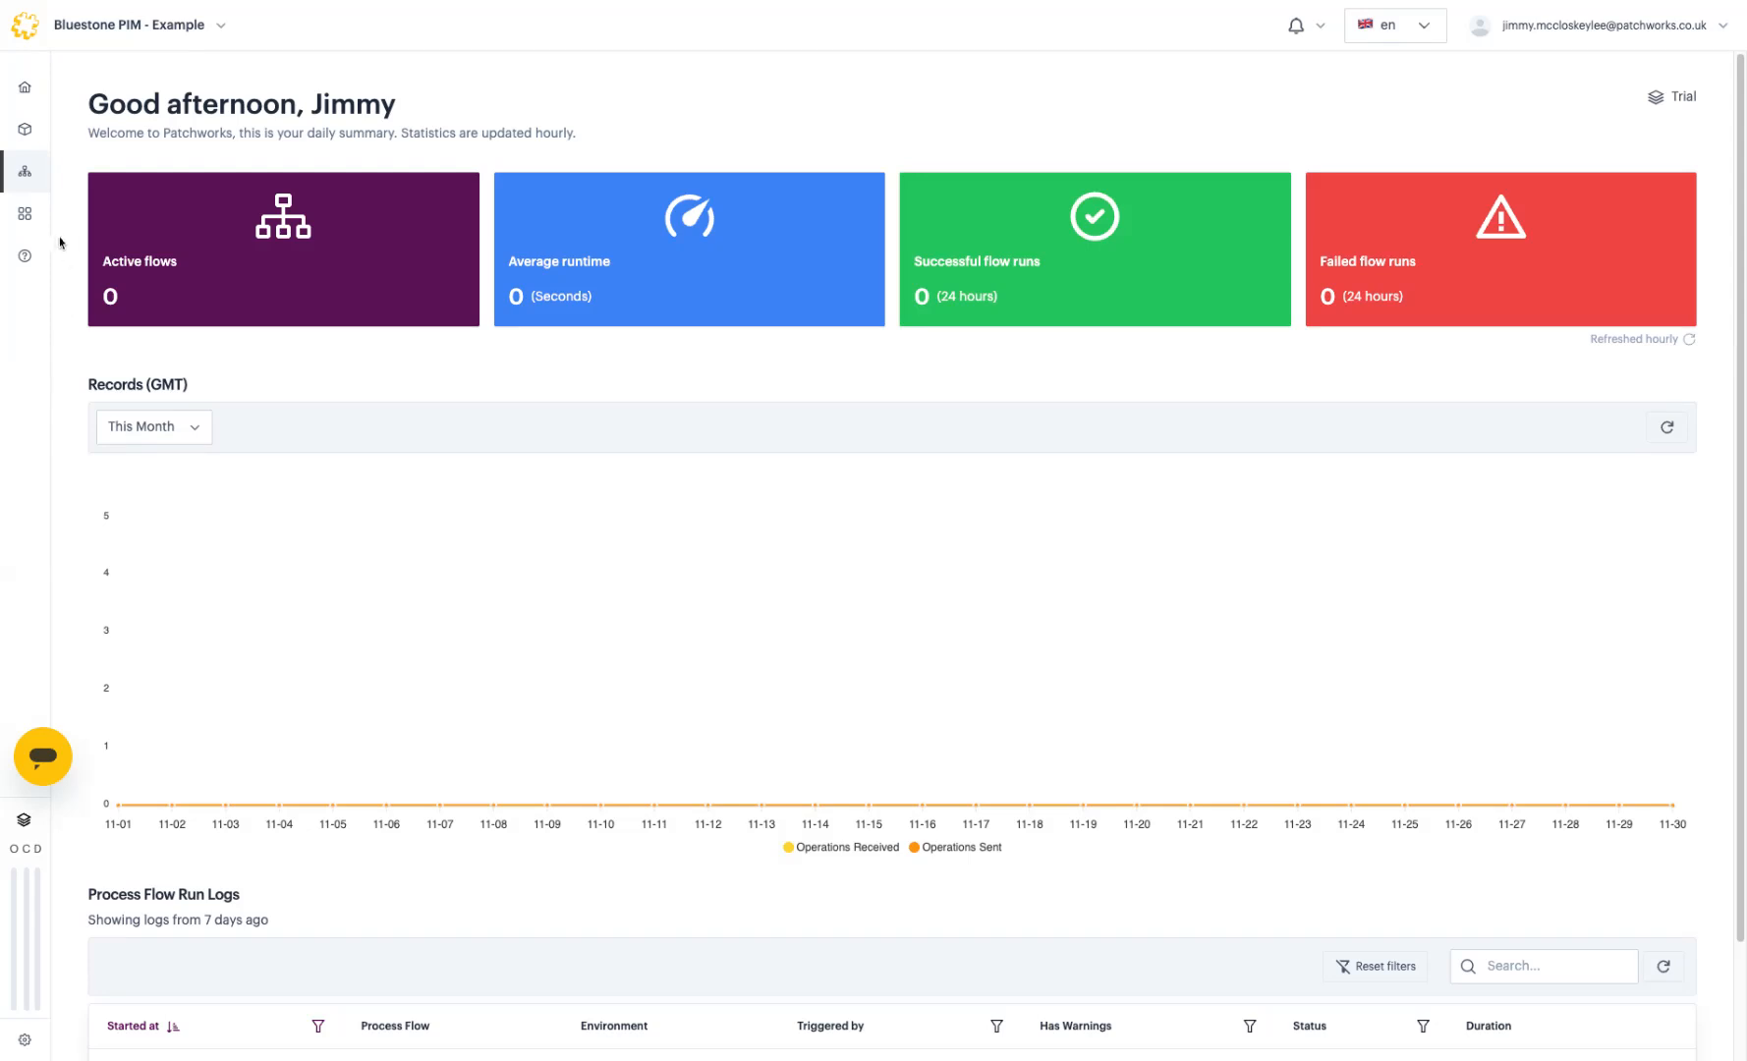
Step: Open the connector Marketplace from the expanded left sidebar
mouse_move(54, 234)
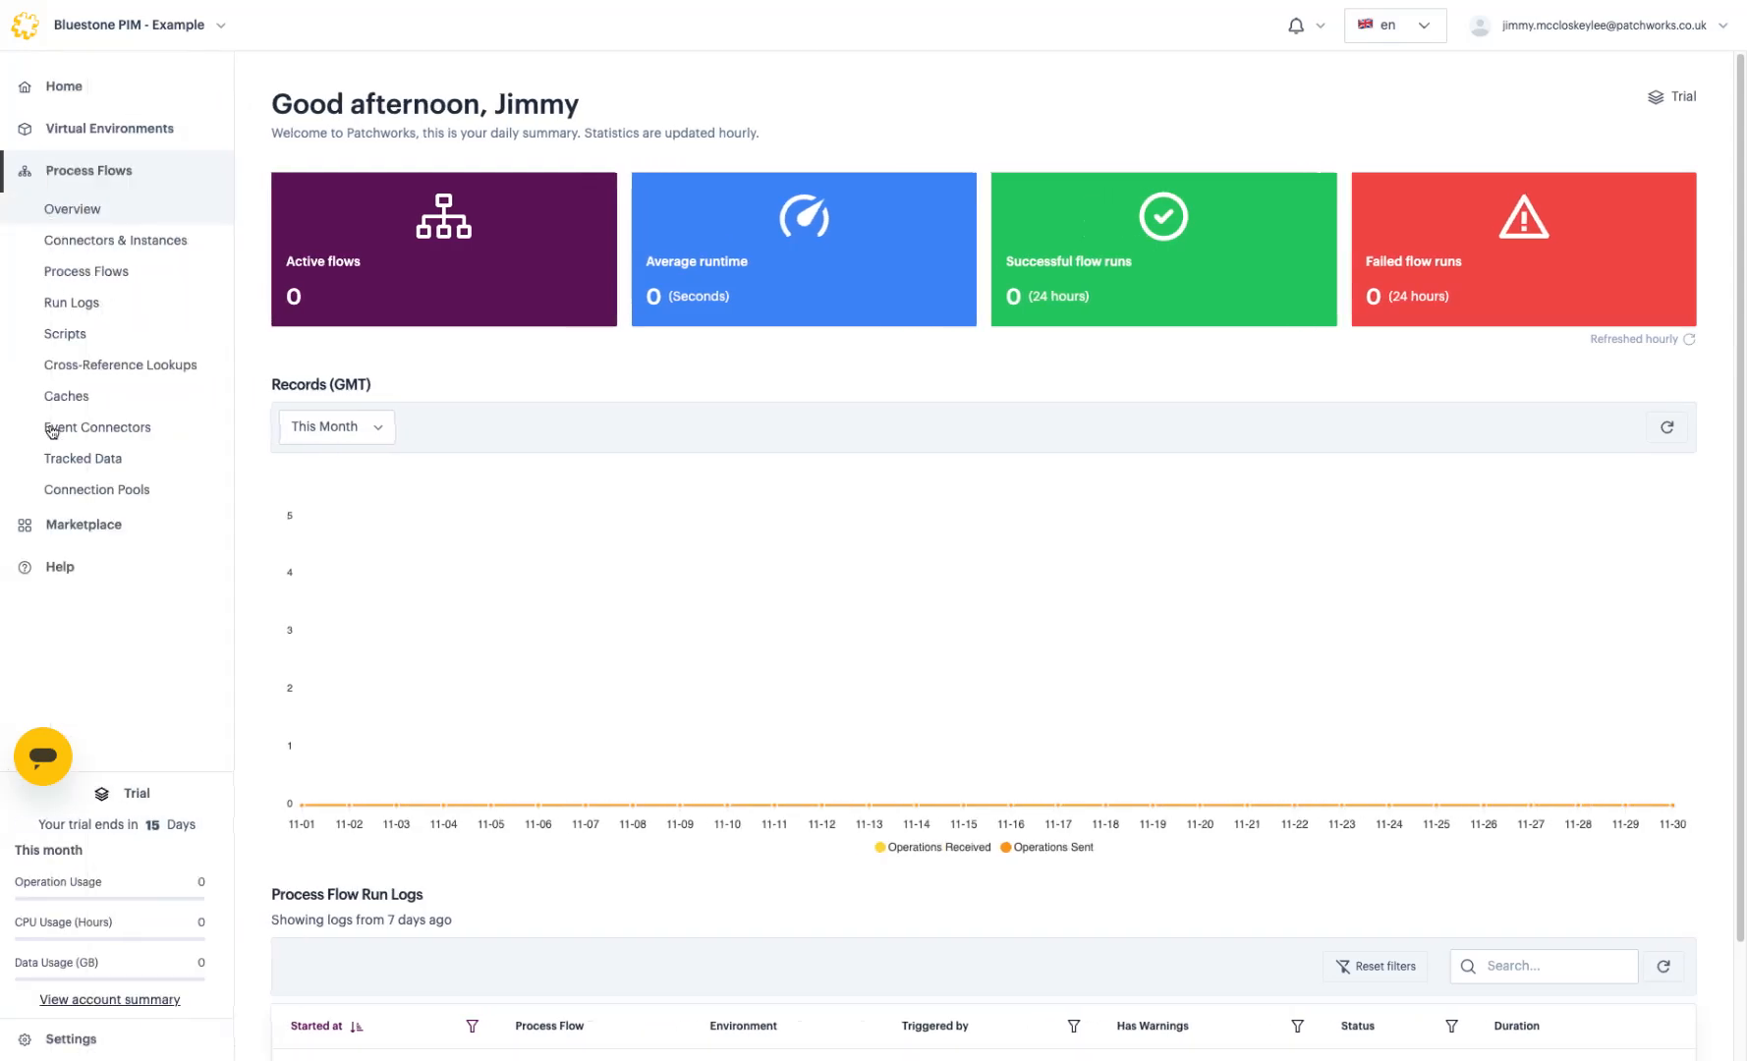
left_click(63, 526)
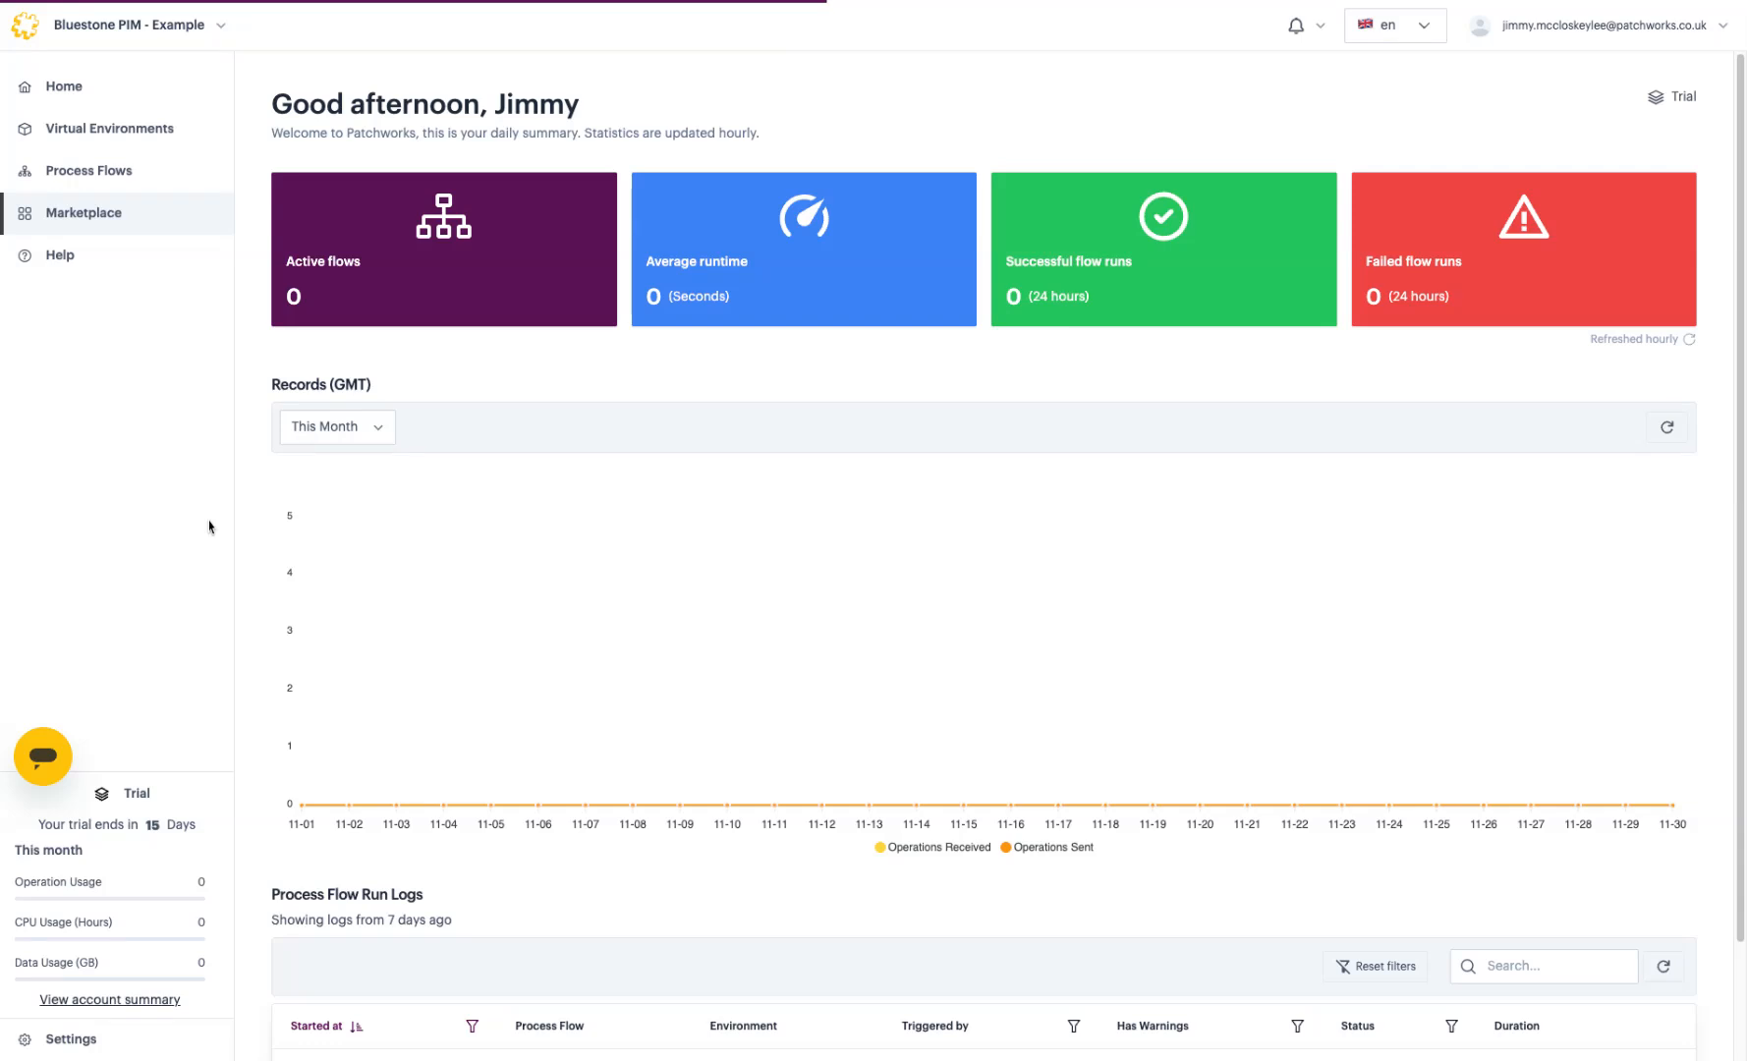
Step: Search the Marketplace for 'blue' and install the Bluestone PIM connector
scroll(589, 550, "down", 3)
scroll(593, 604, "down", 5)
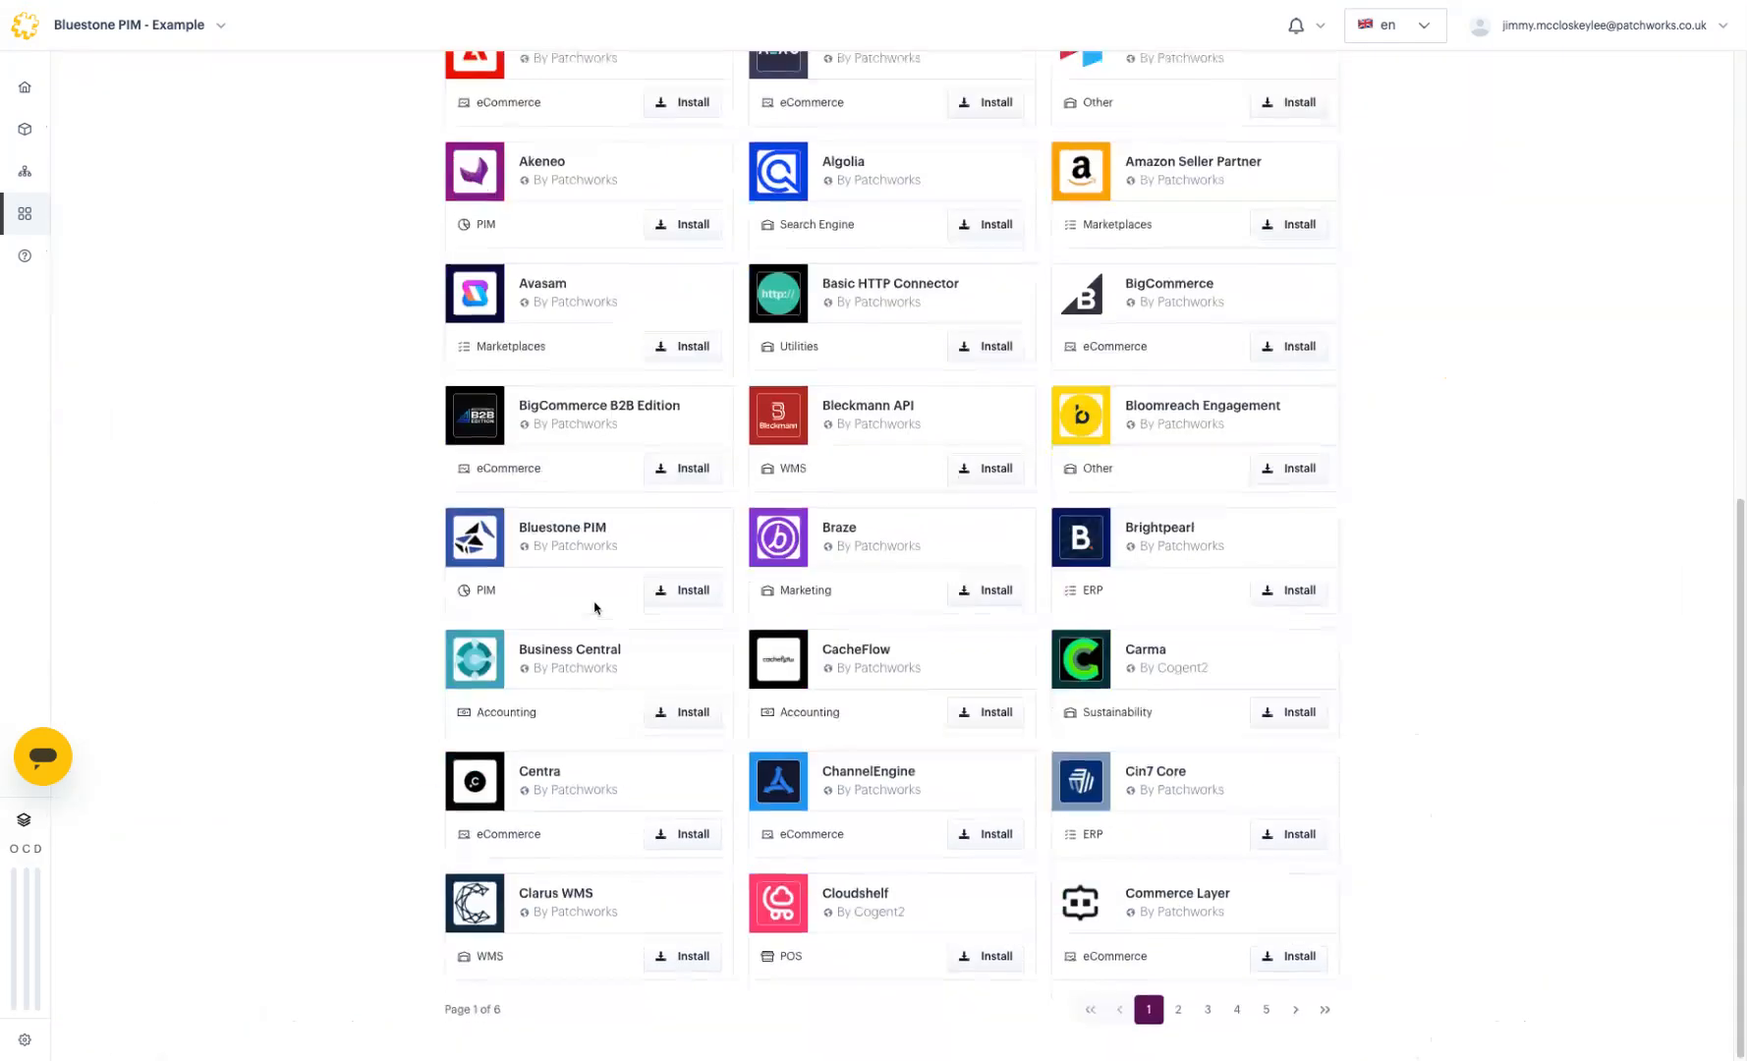
scroll(593, 605, "up", 8)
left_click(587, 294)
type("blue")
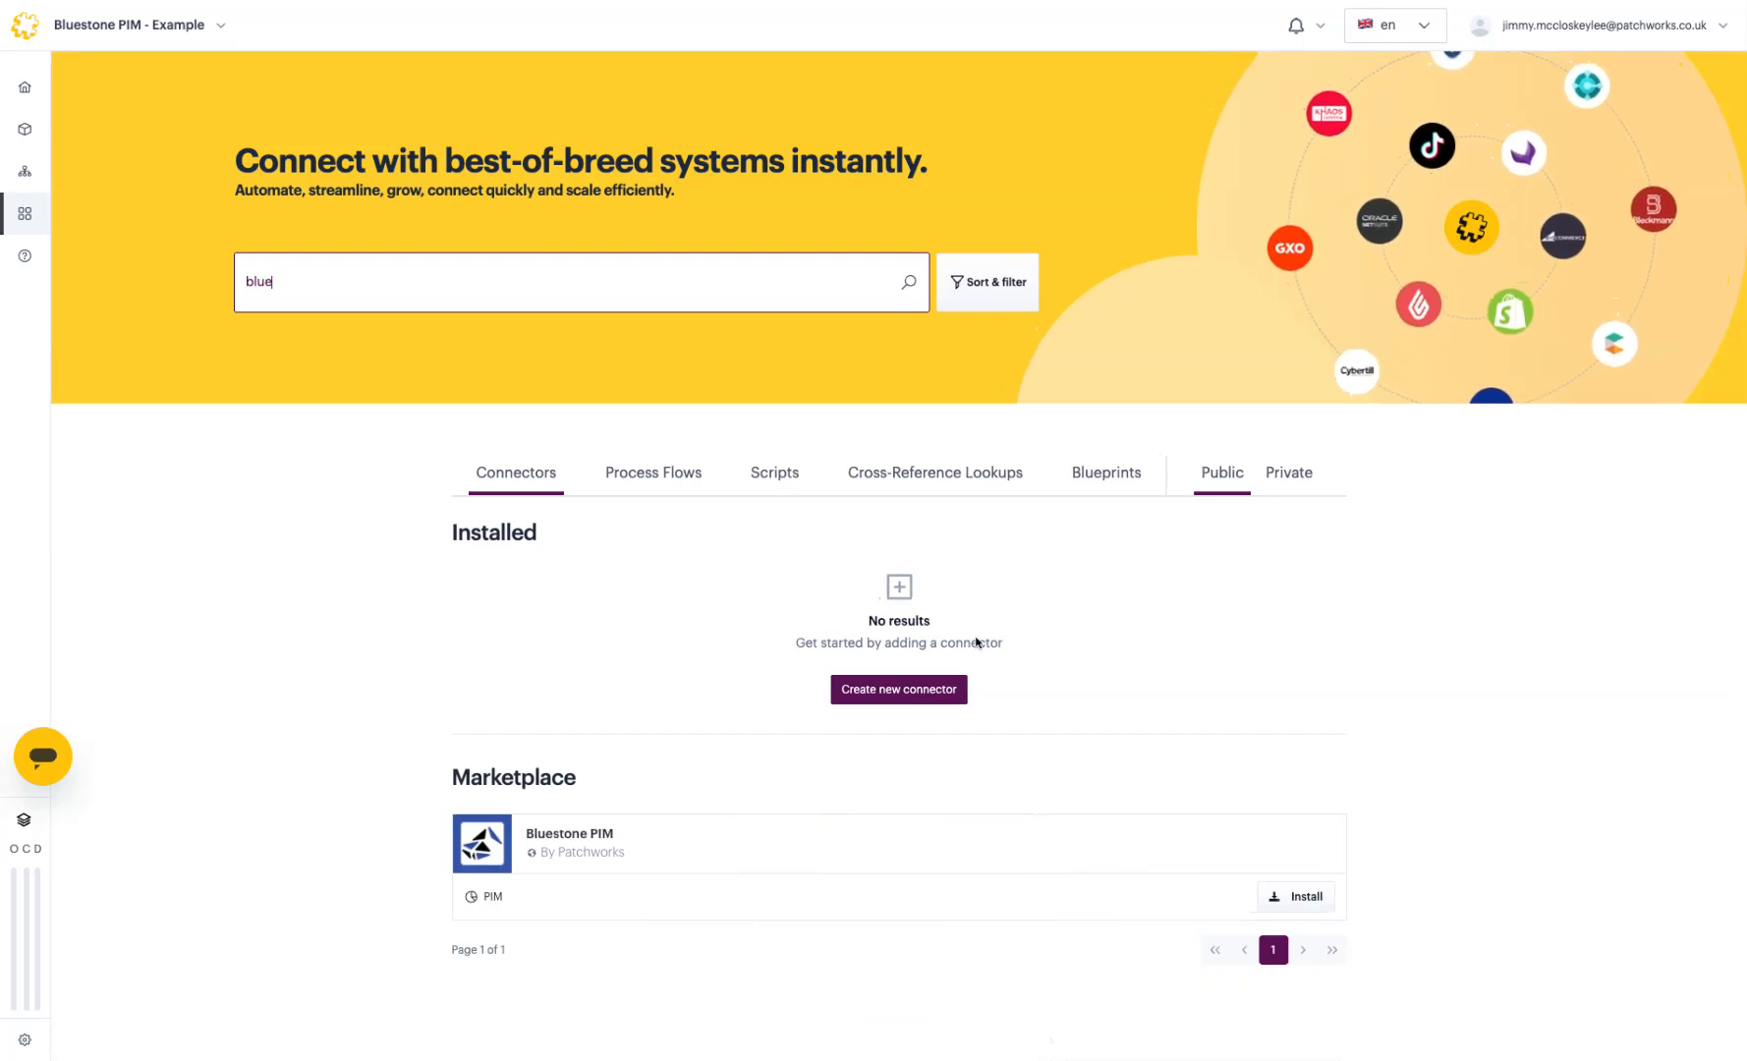
left_click(1295, 898)
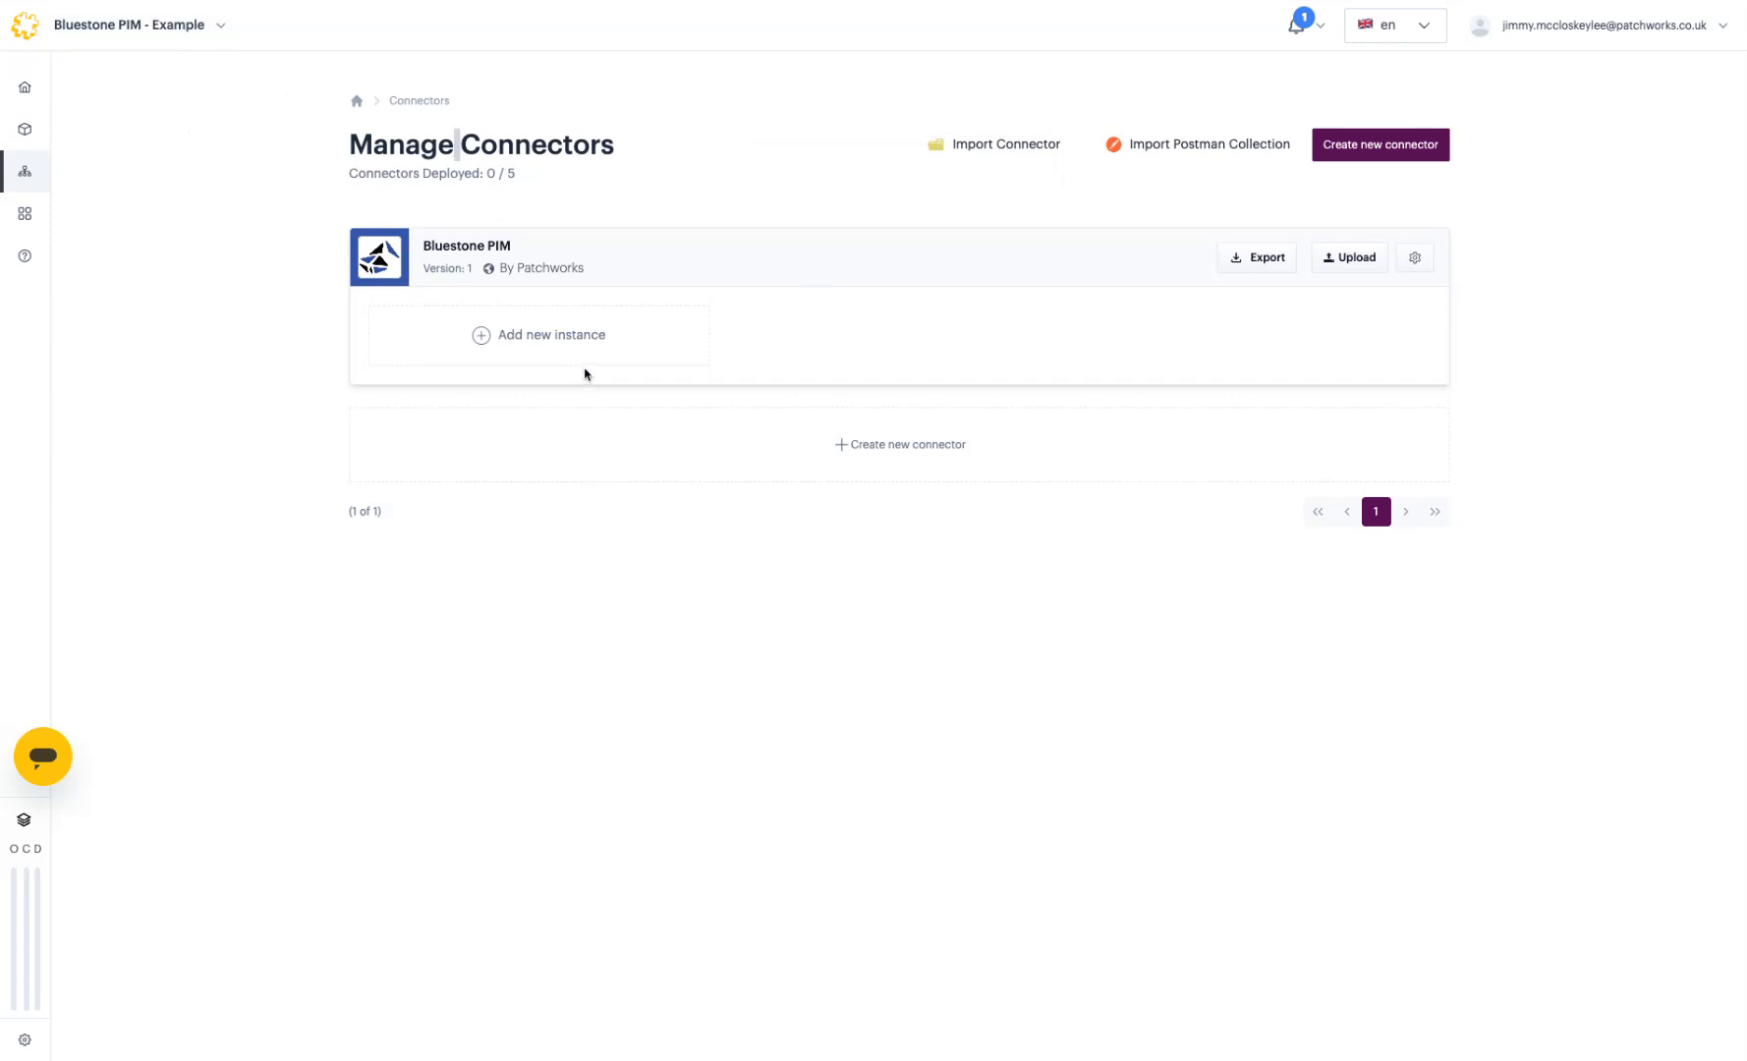
left_click(1413, 258)
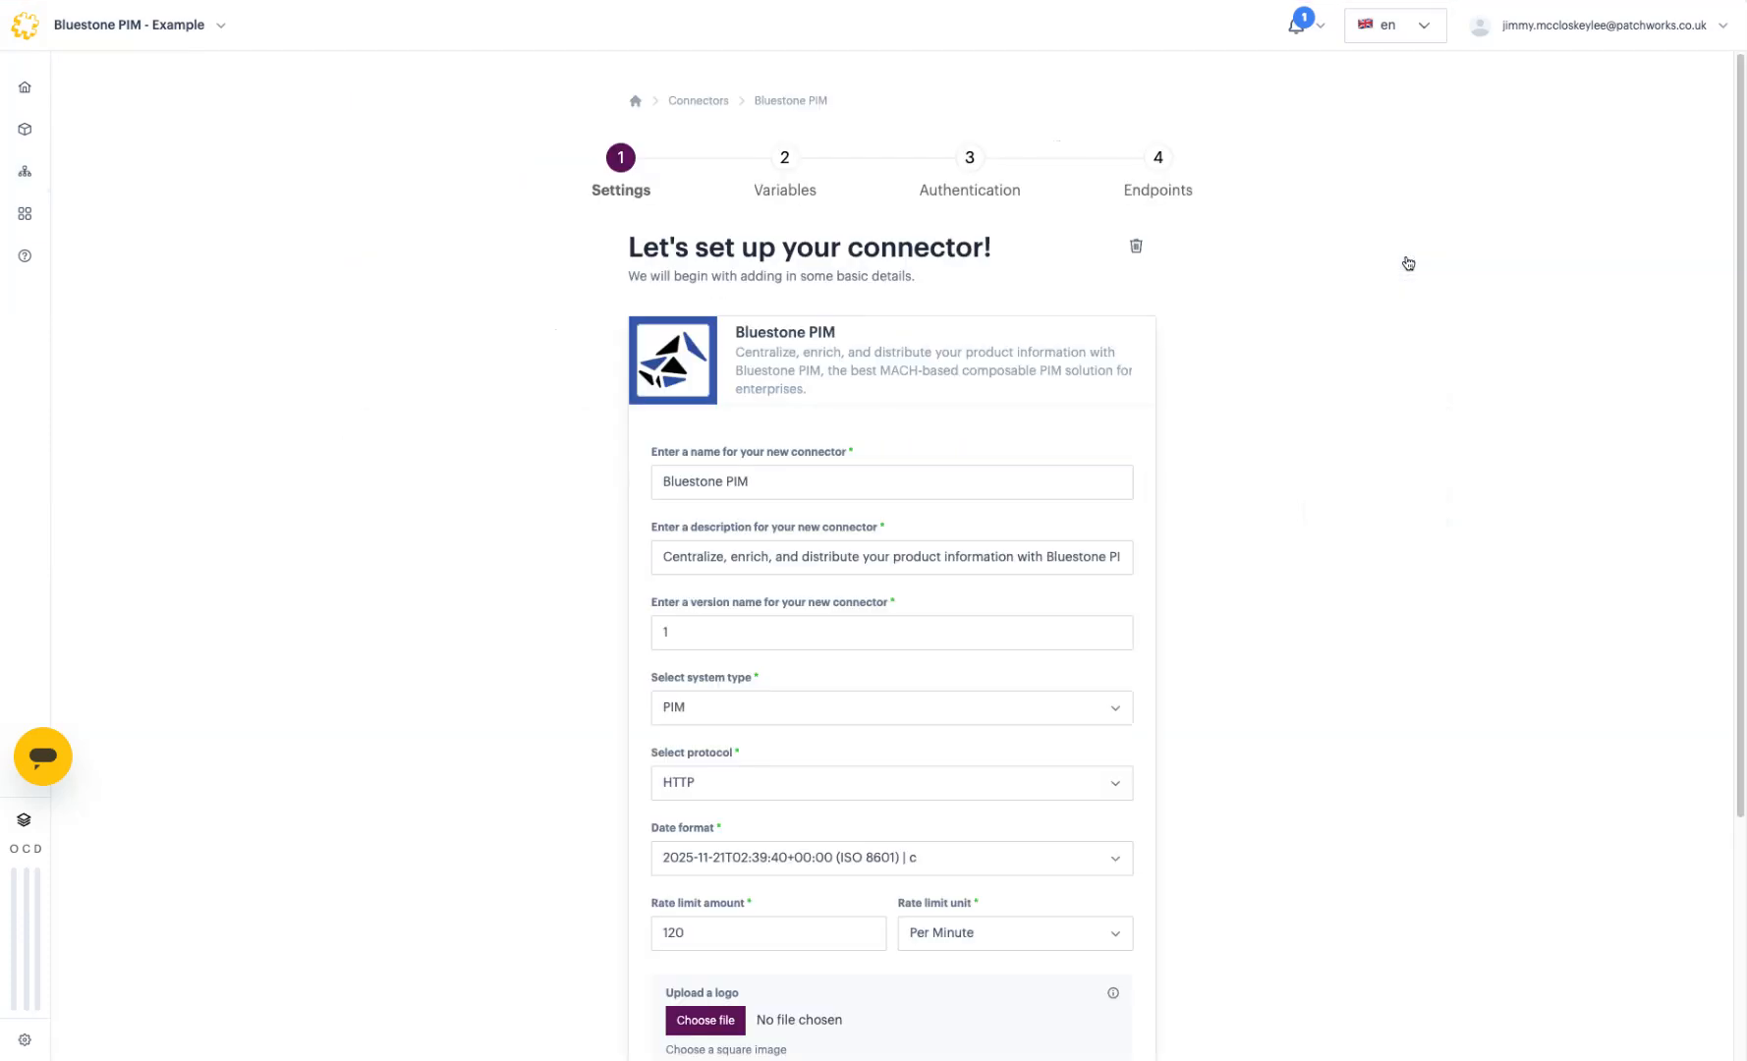
left_click(785, 165)
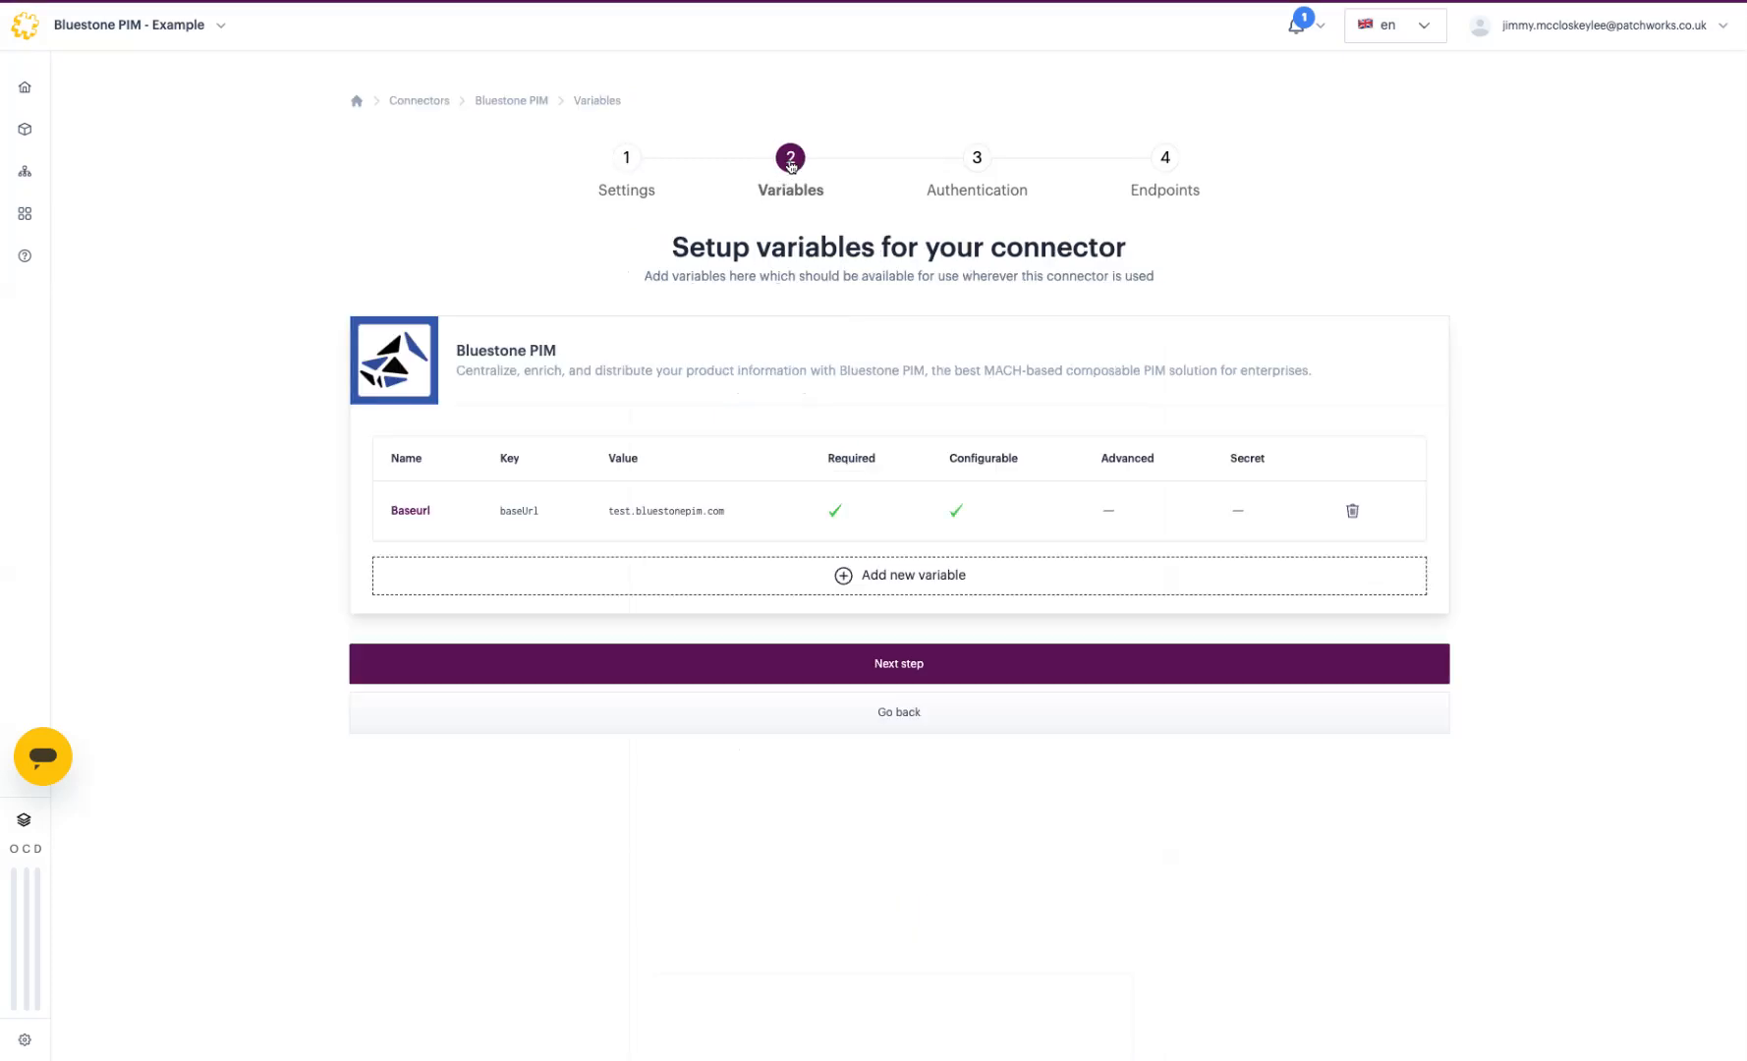
left_click(993, 166)
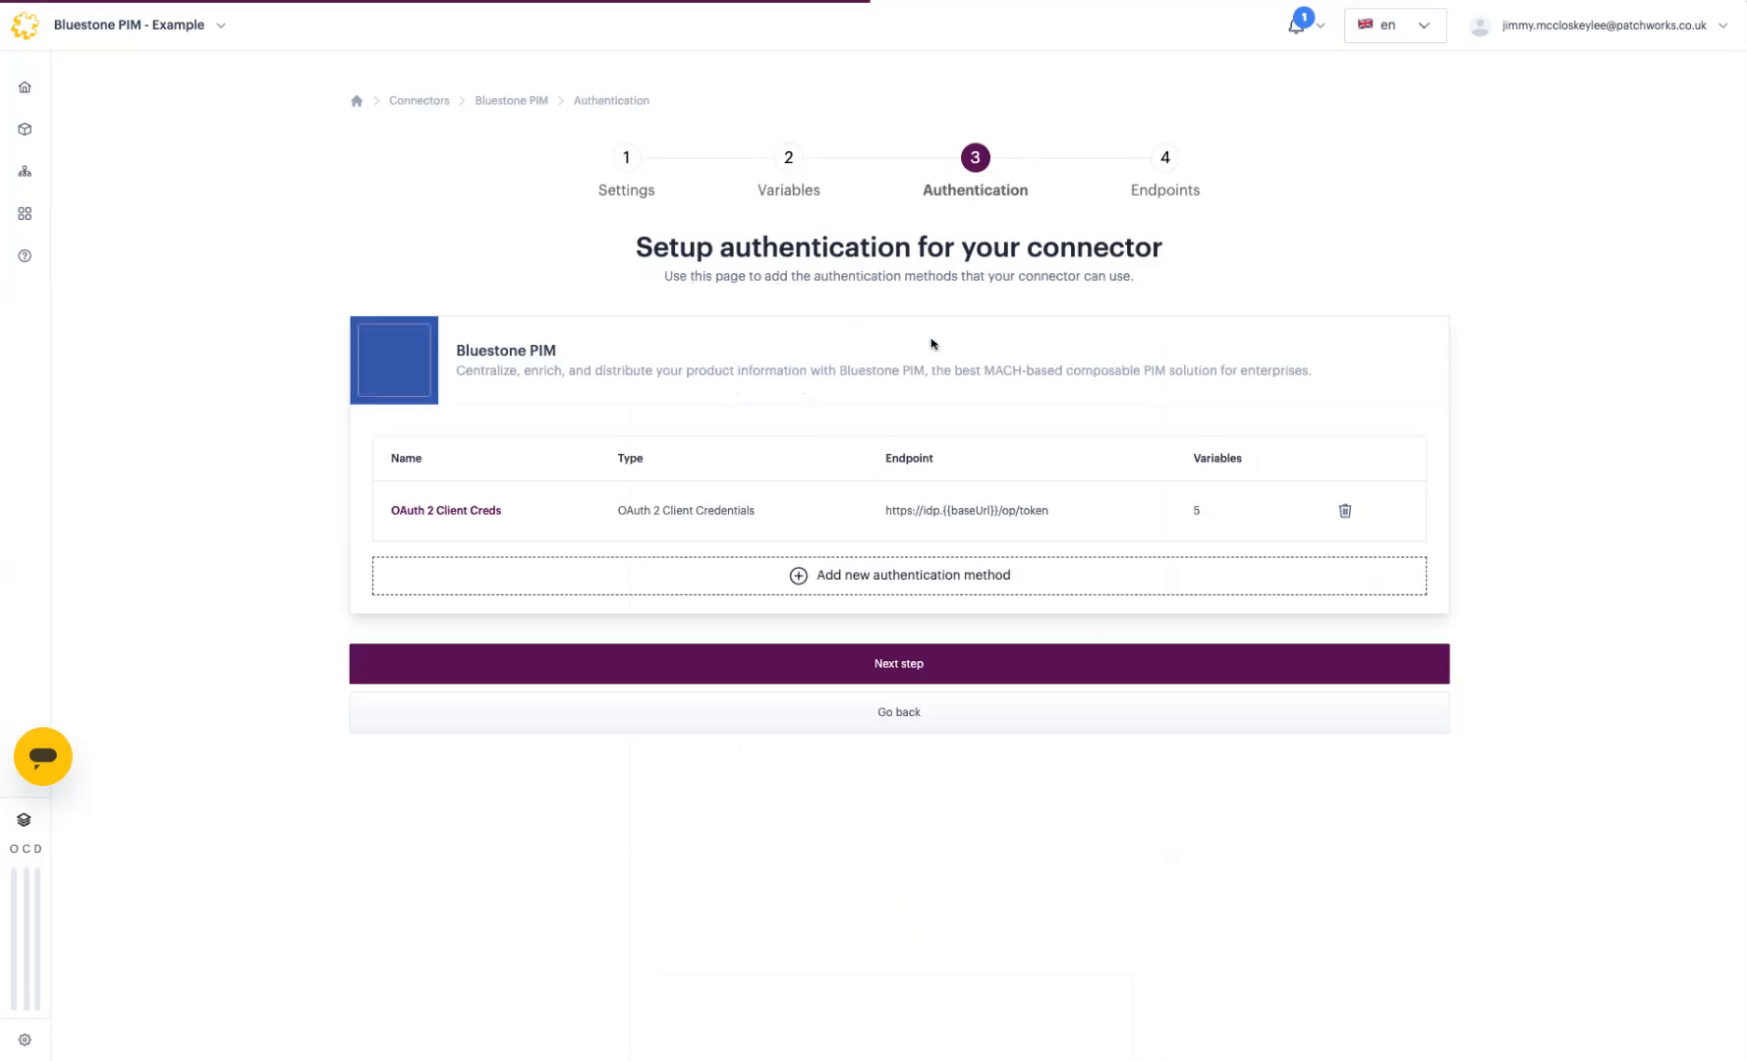
triple_click(752, 511)
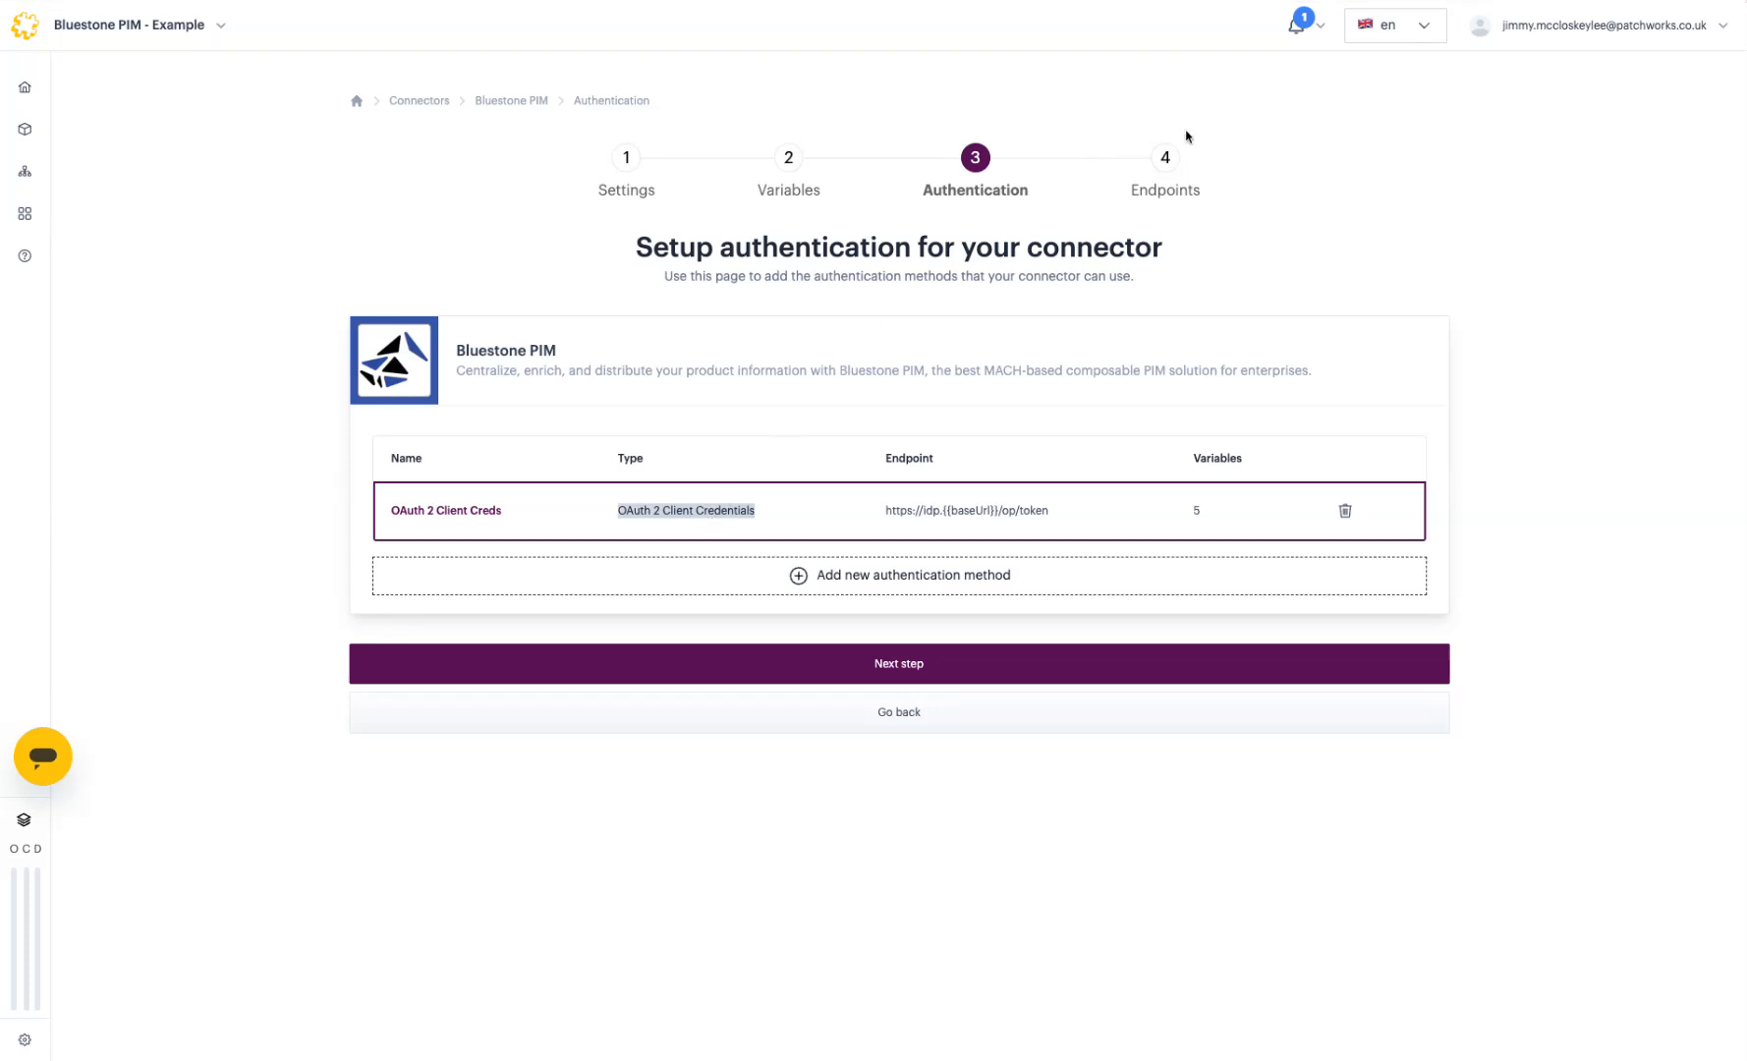
left_click(412, 103)
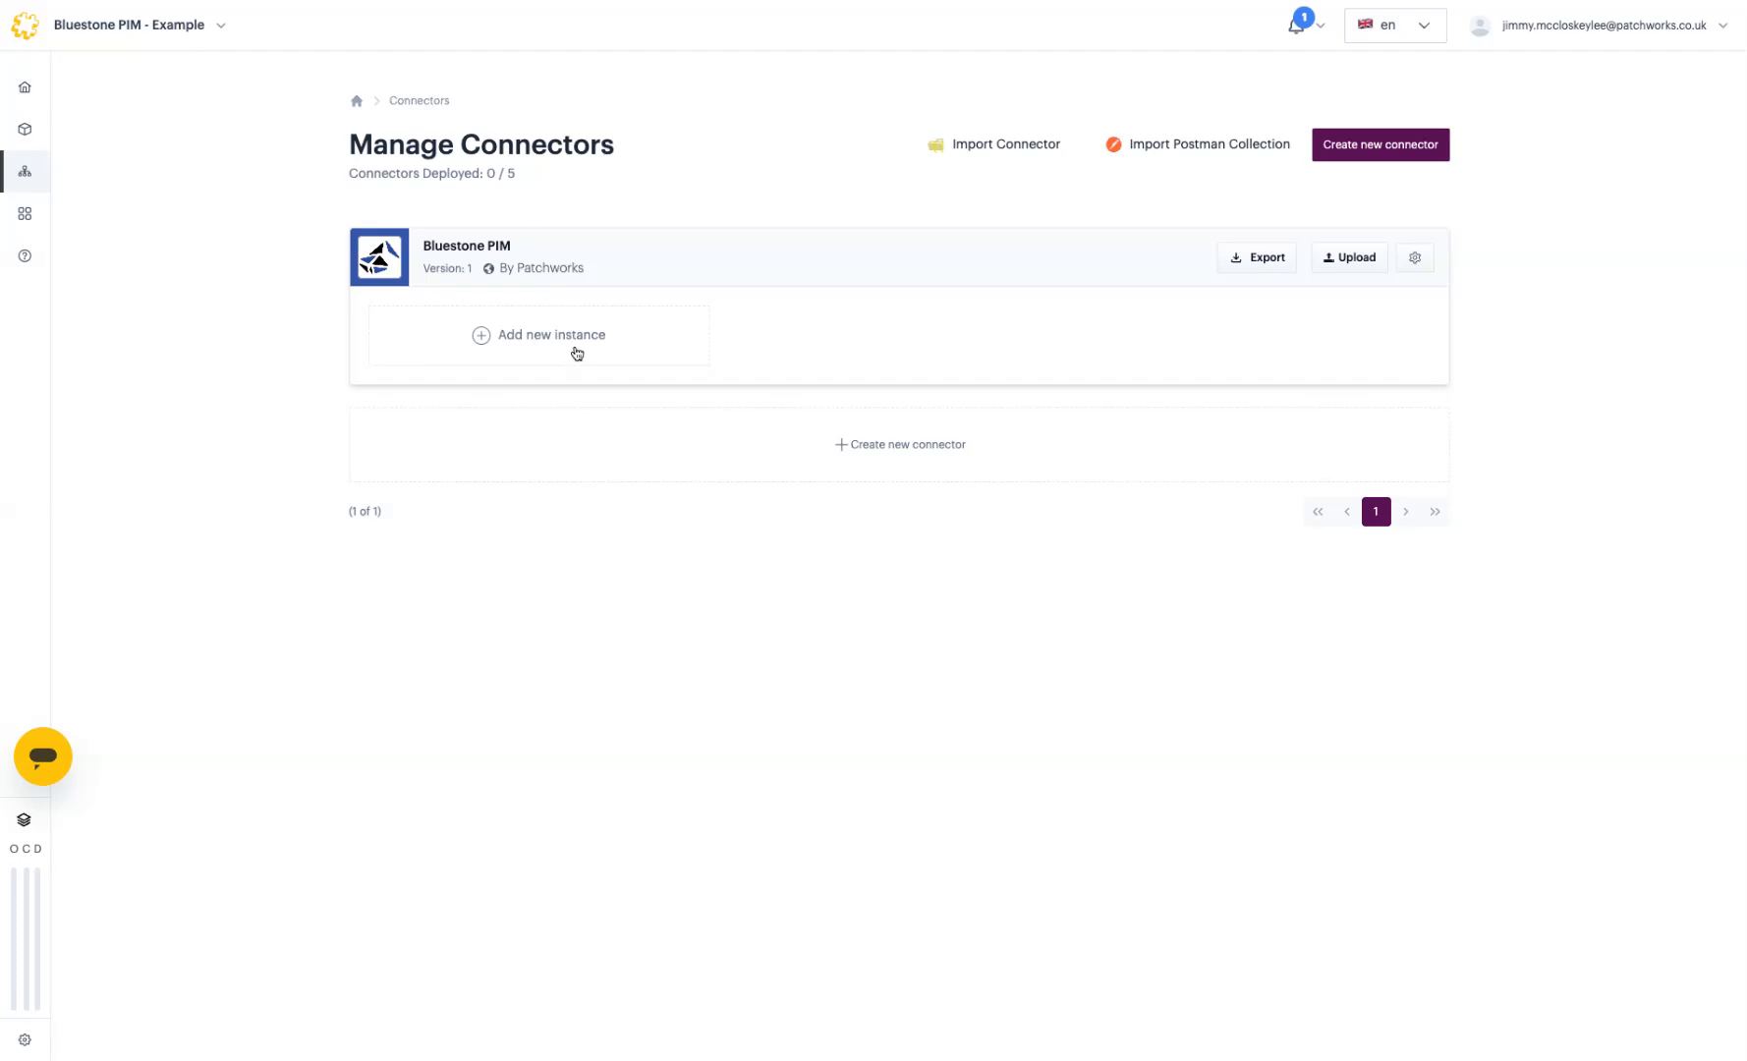
Step: Add a Bluestone PIM instance named 'Test Account', keep its connector details, and choose OAuth 2 Client Creds
left_click(577, 352)
left_click(812, 416)
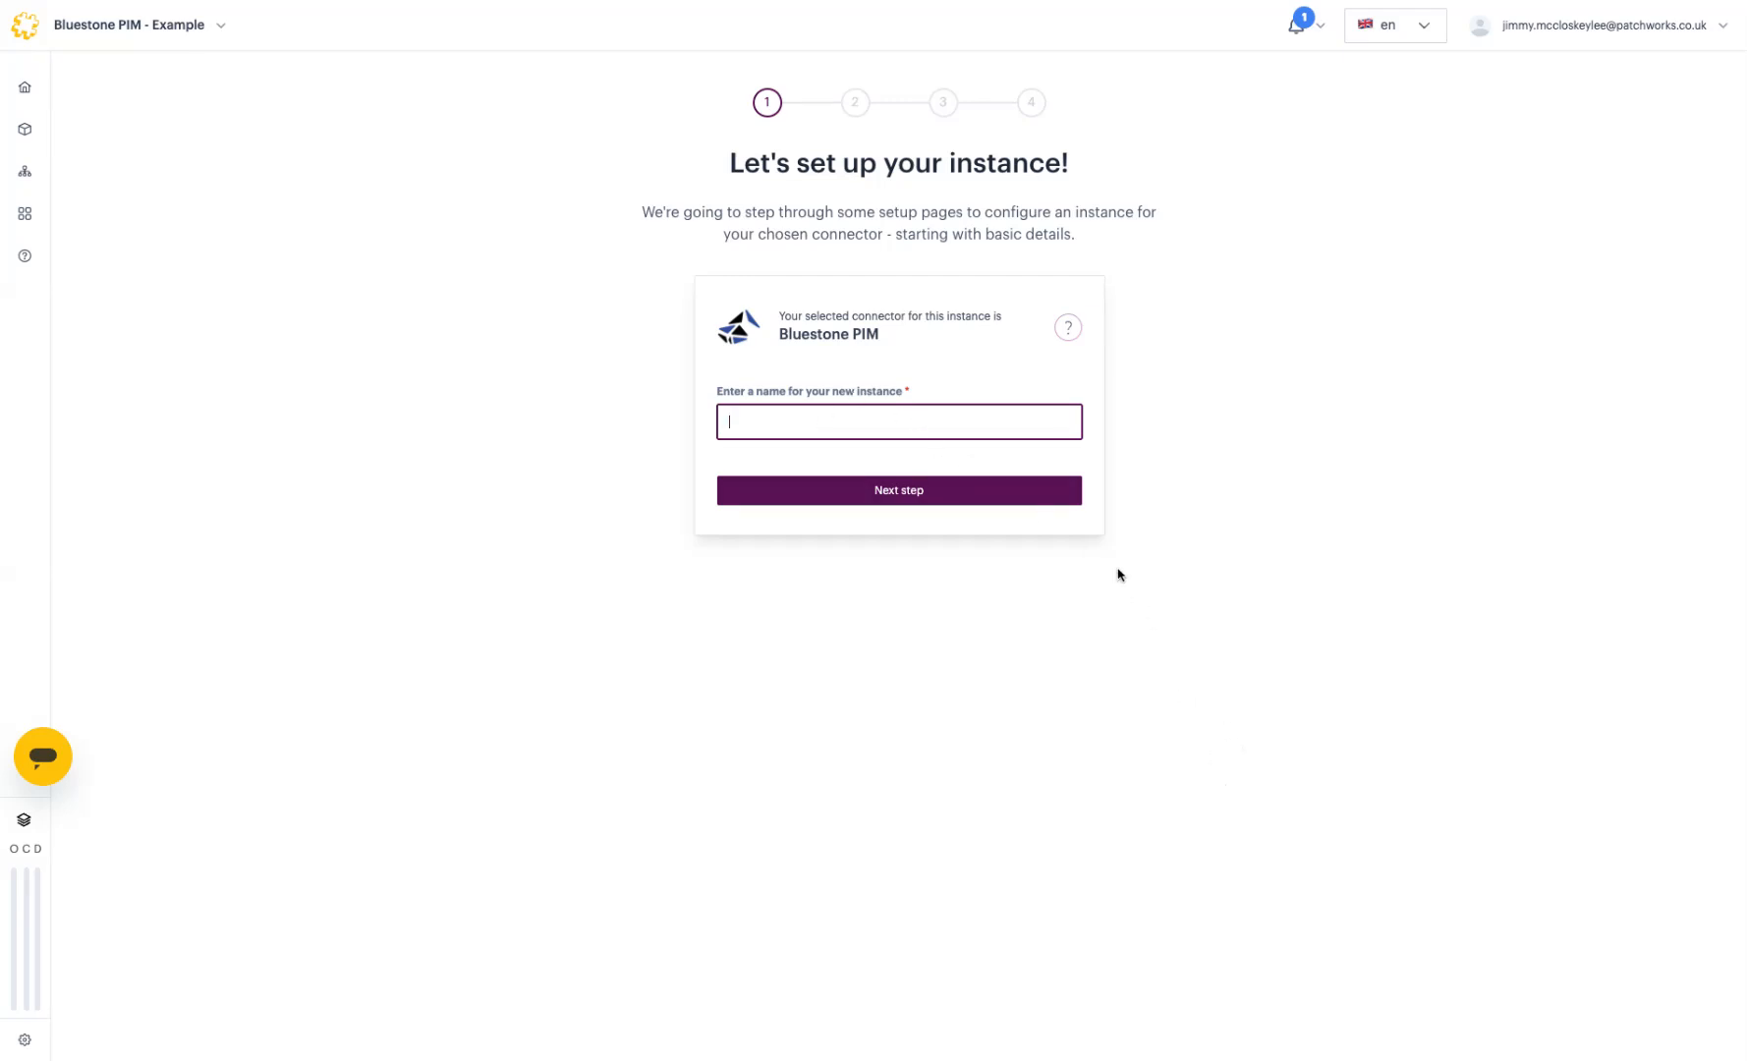
type("Test Account")
left_click(1030, 502)
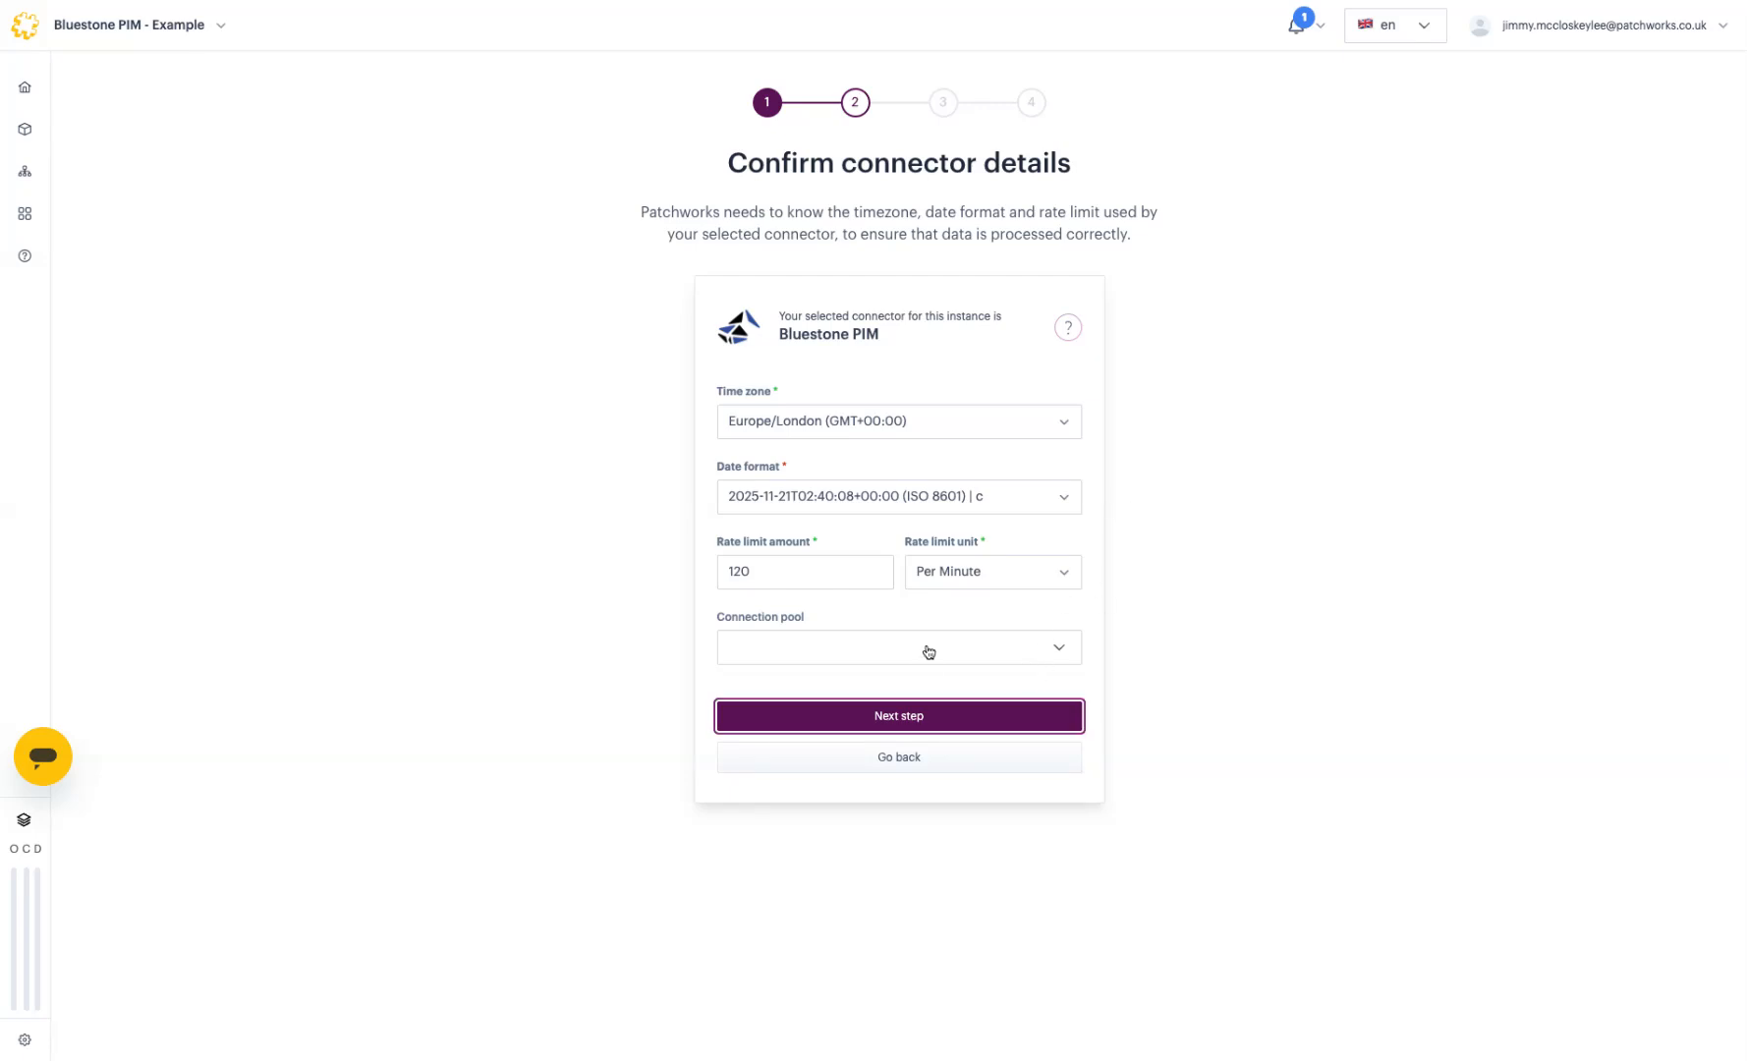
left_click(951, 717)
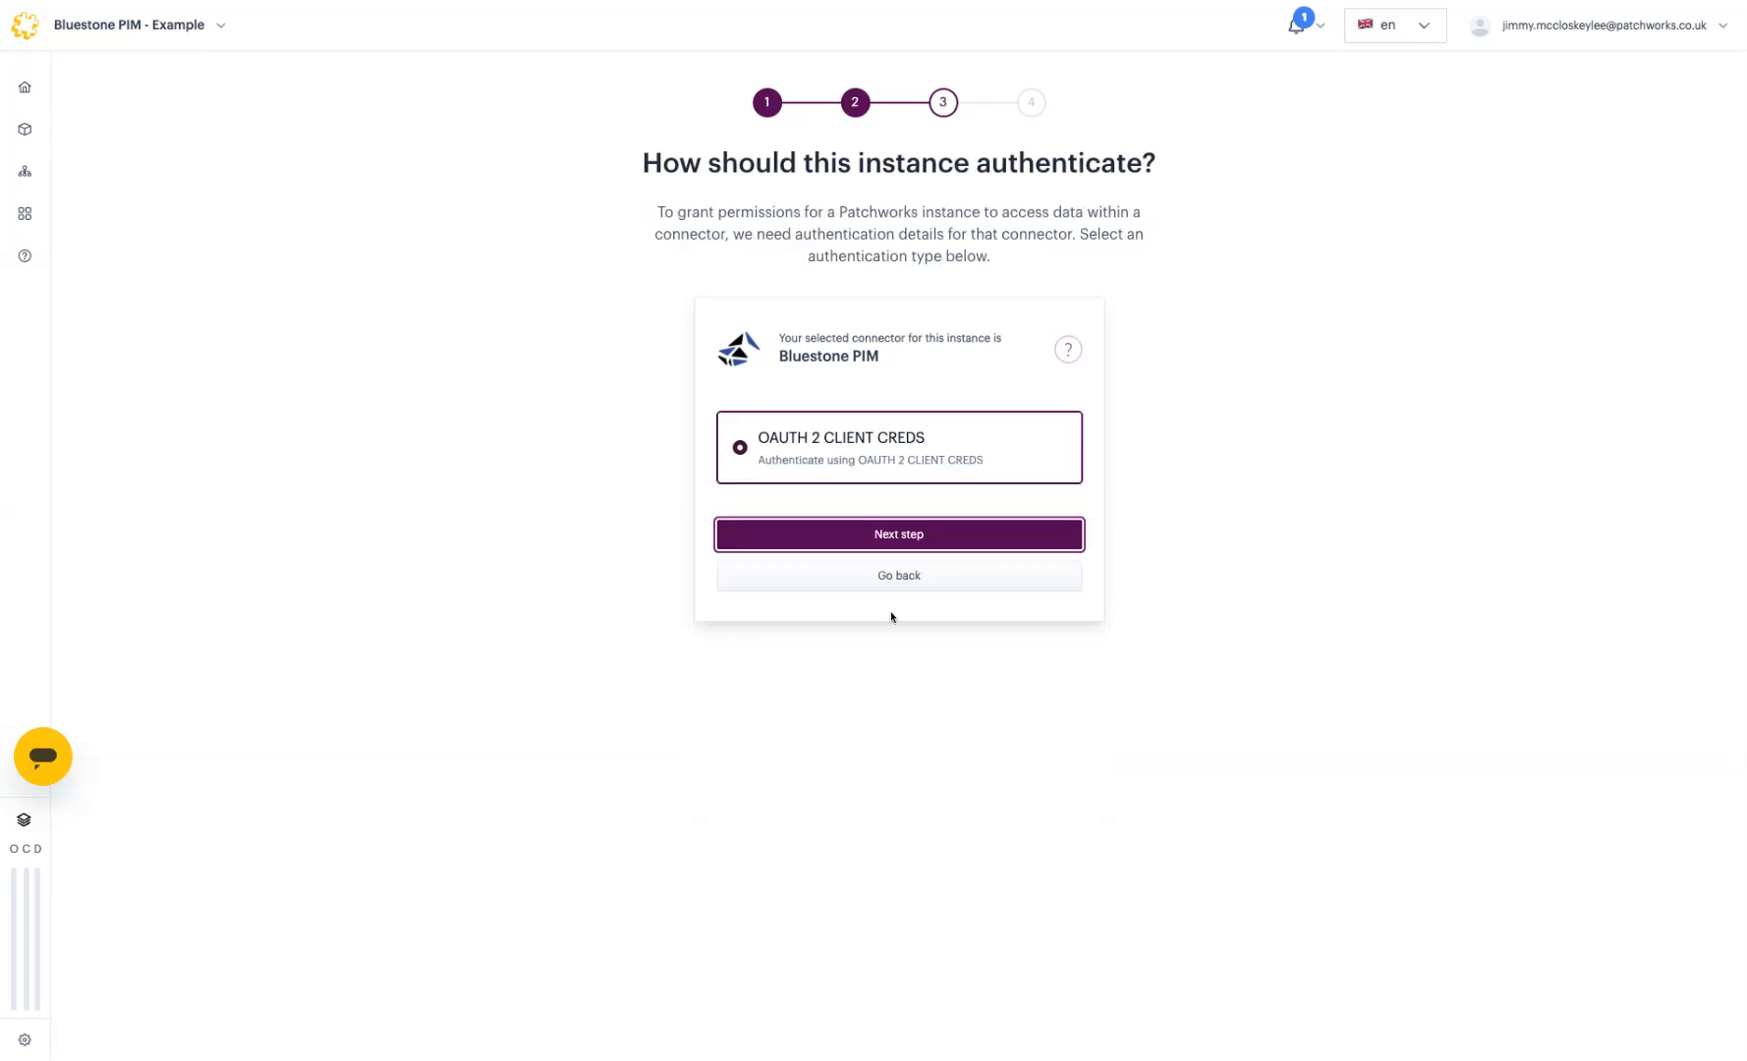
left_click(874, 534)
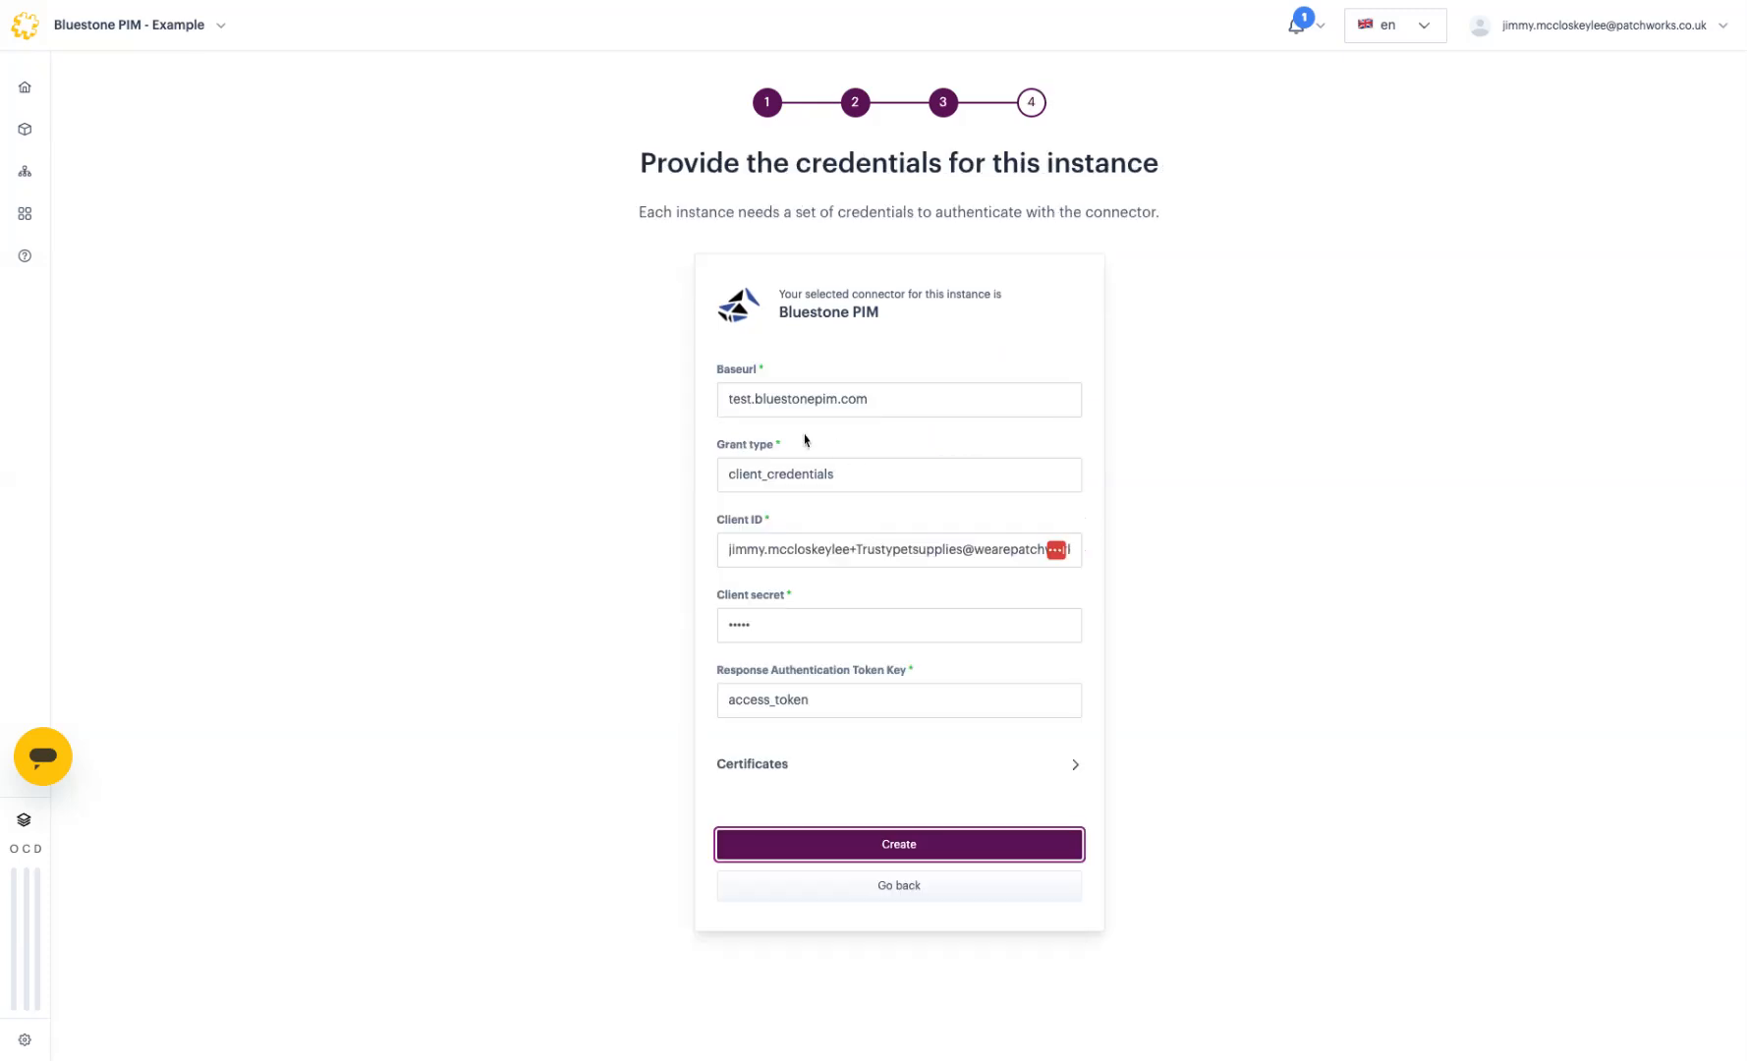
Step: Paste the new Client ID and Client secret over the old values and create the instance
double_click(745, 398)
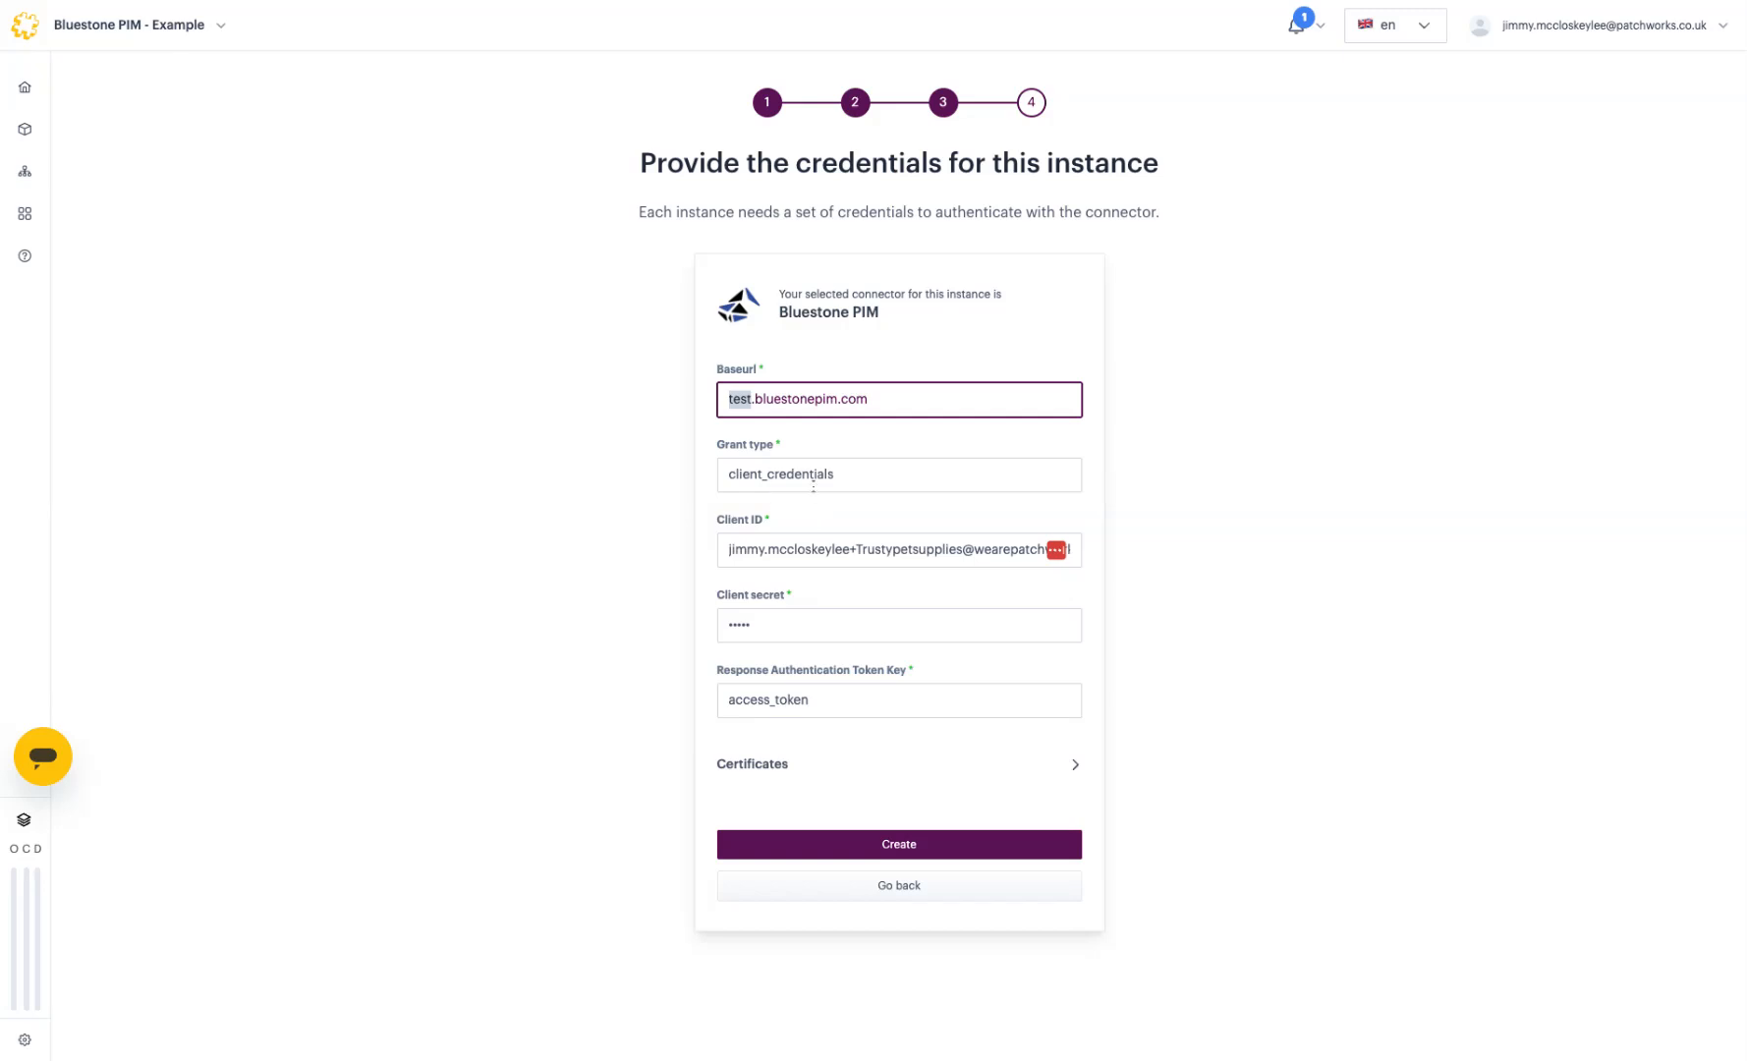
double_click(790, 481)
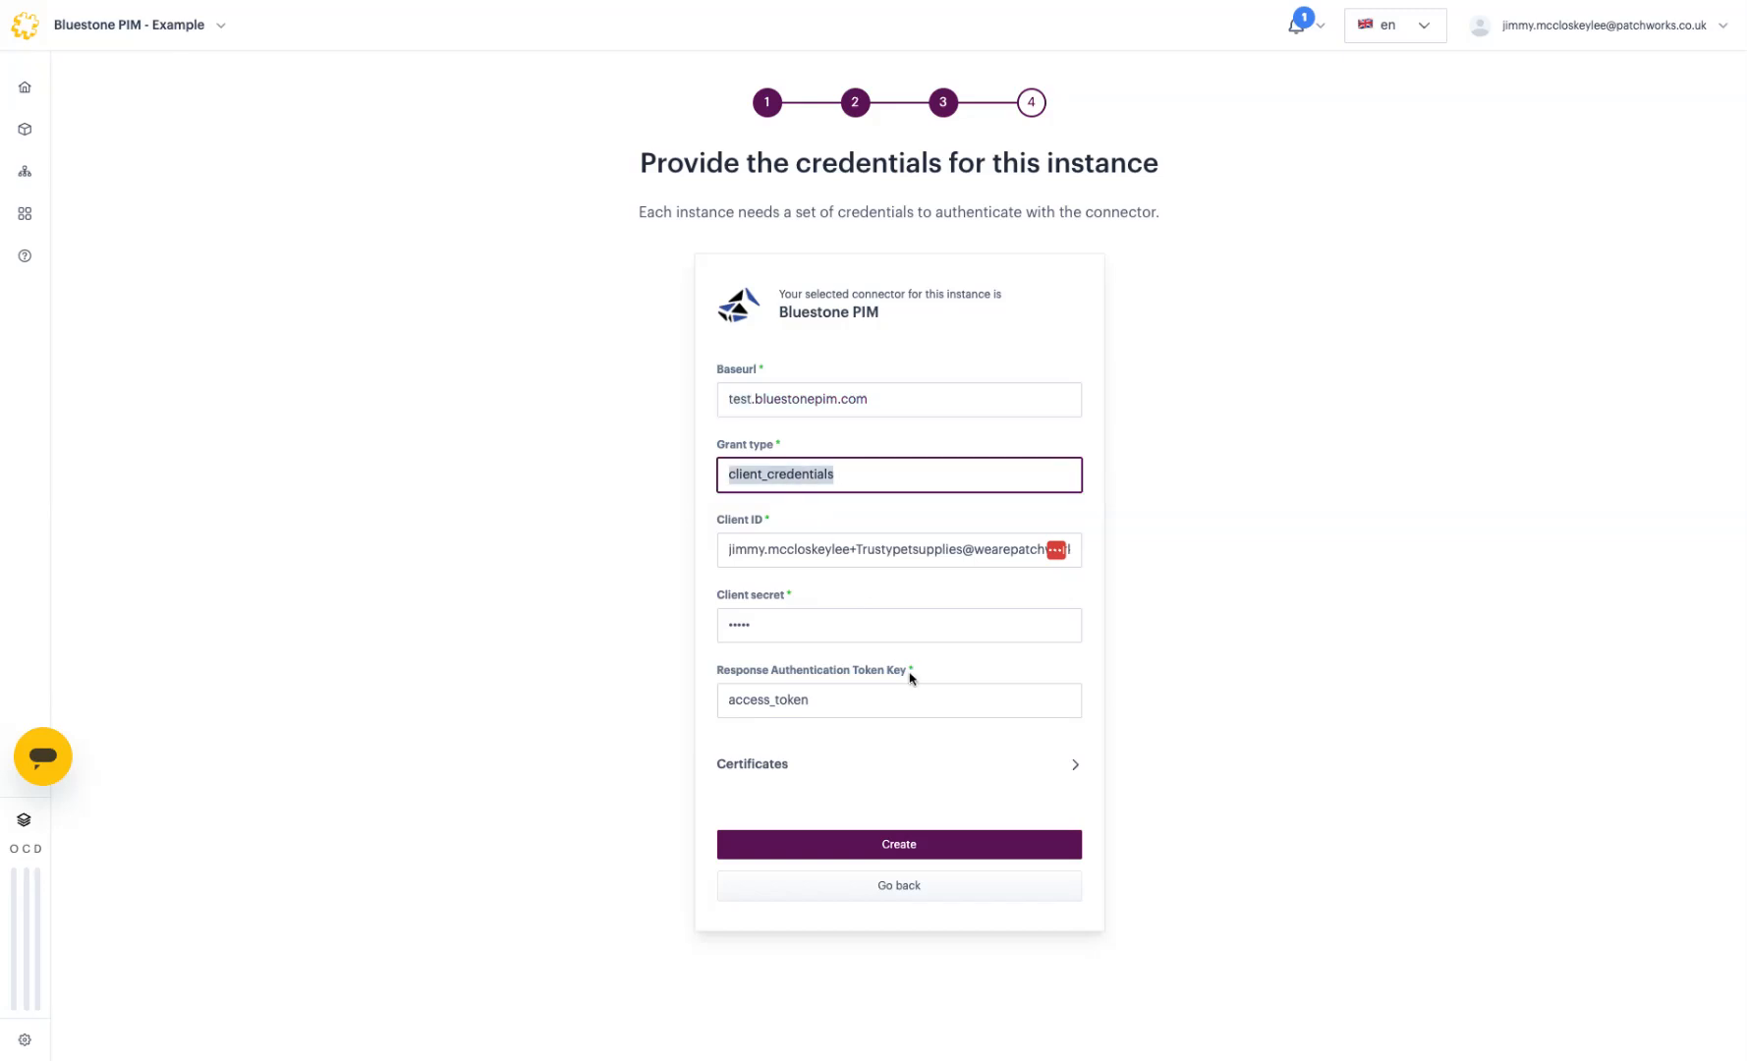
triple_click(842, 550)
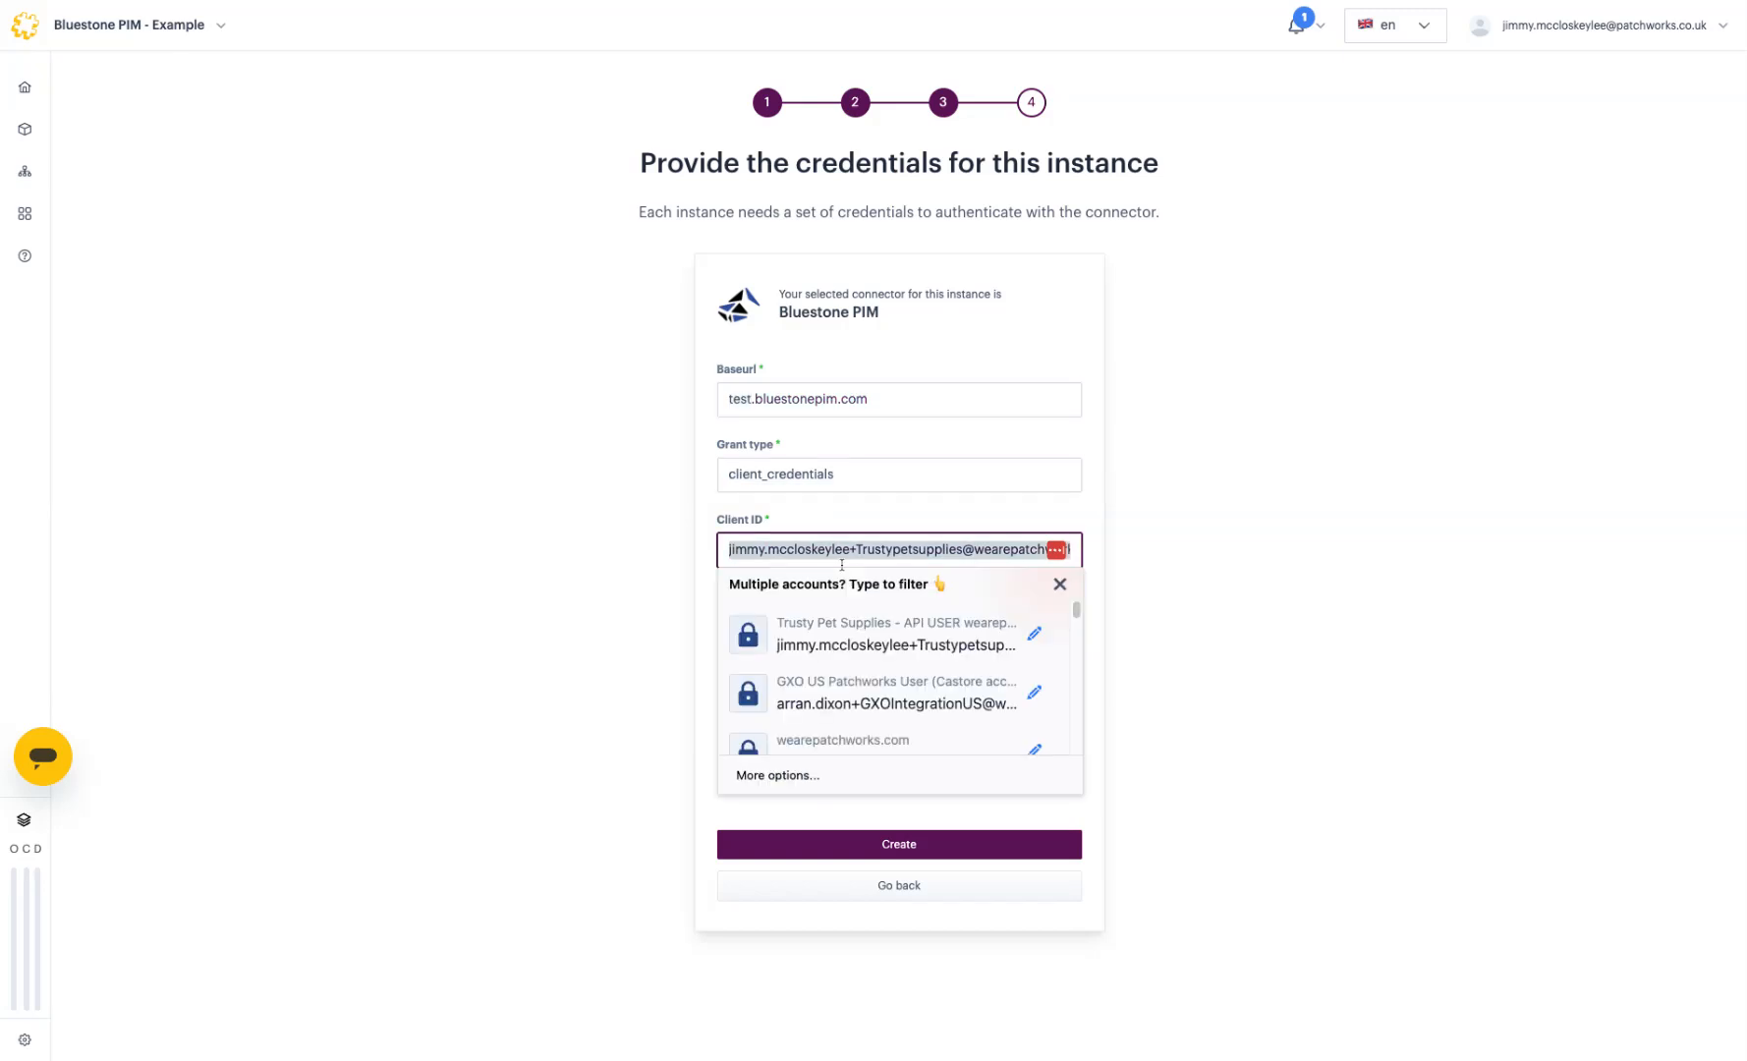
left_click(1346, 545)
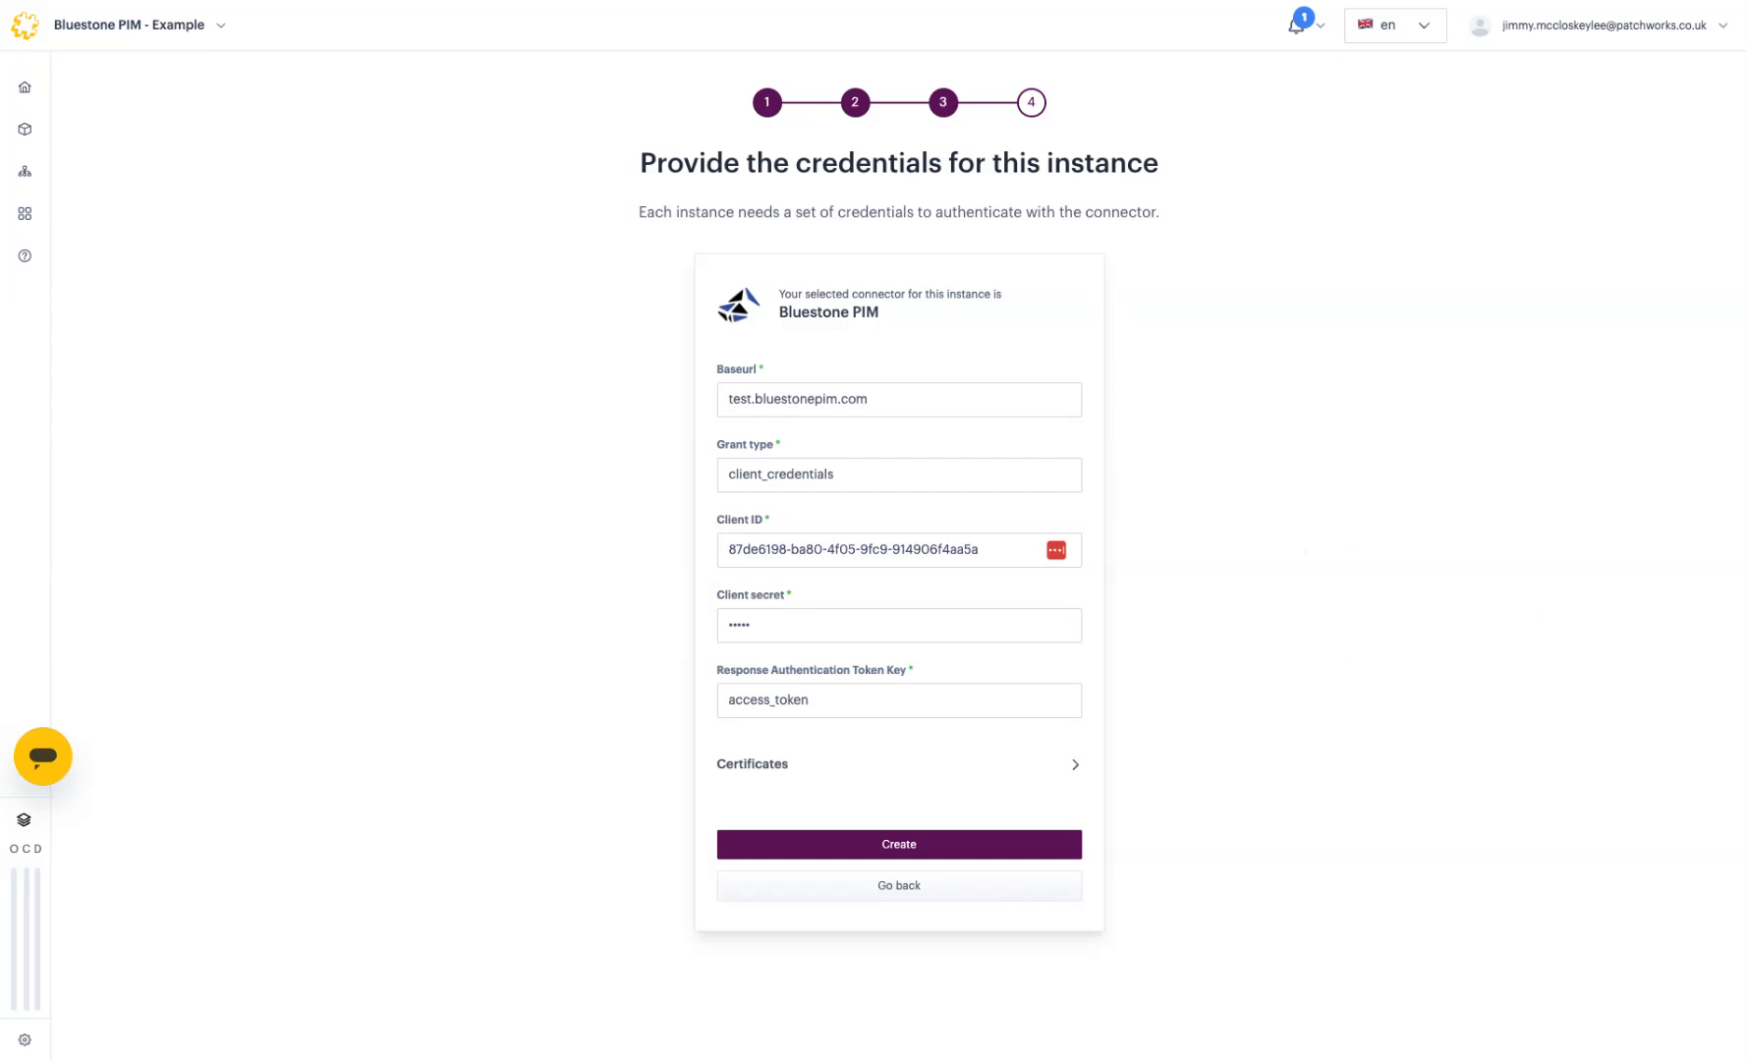
left_click(1043, 611)
key("ctrl+a")
key("ctrl+v")
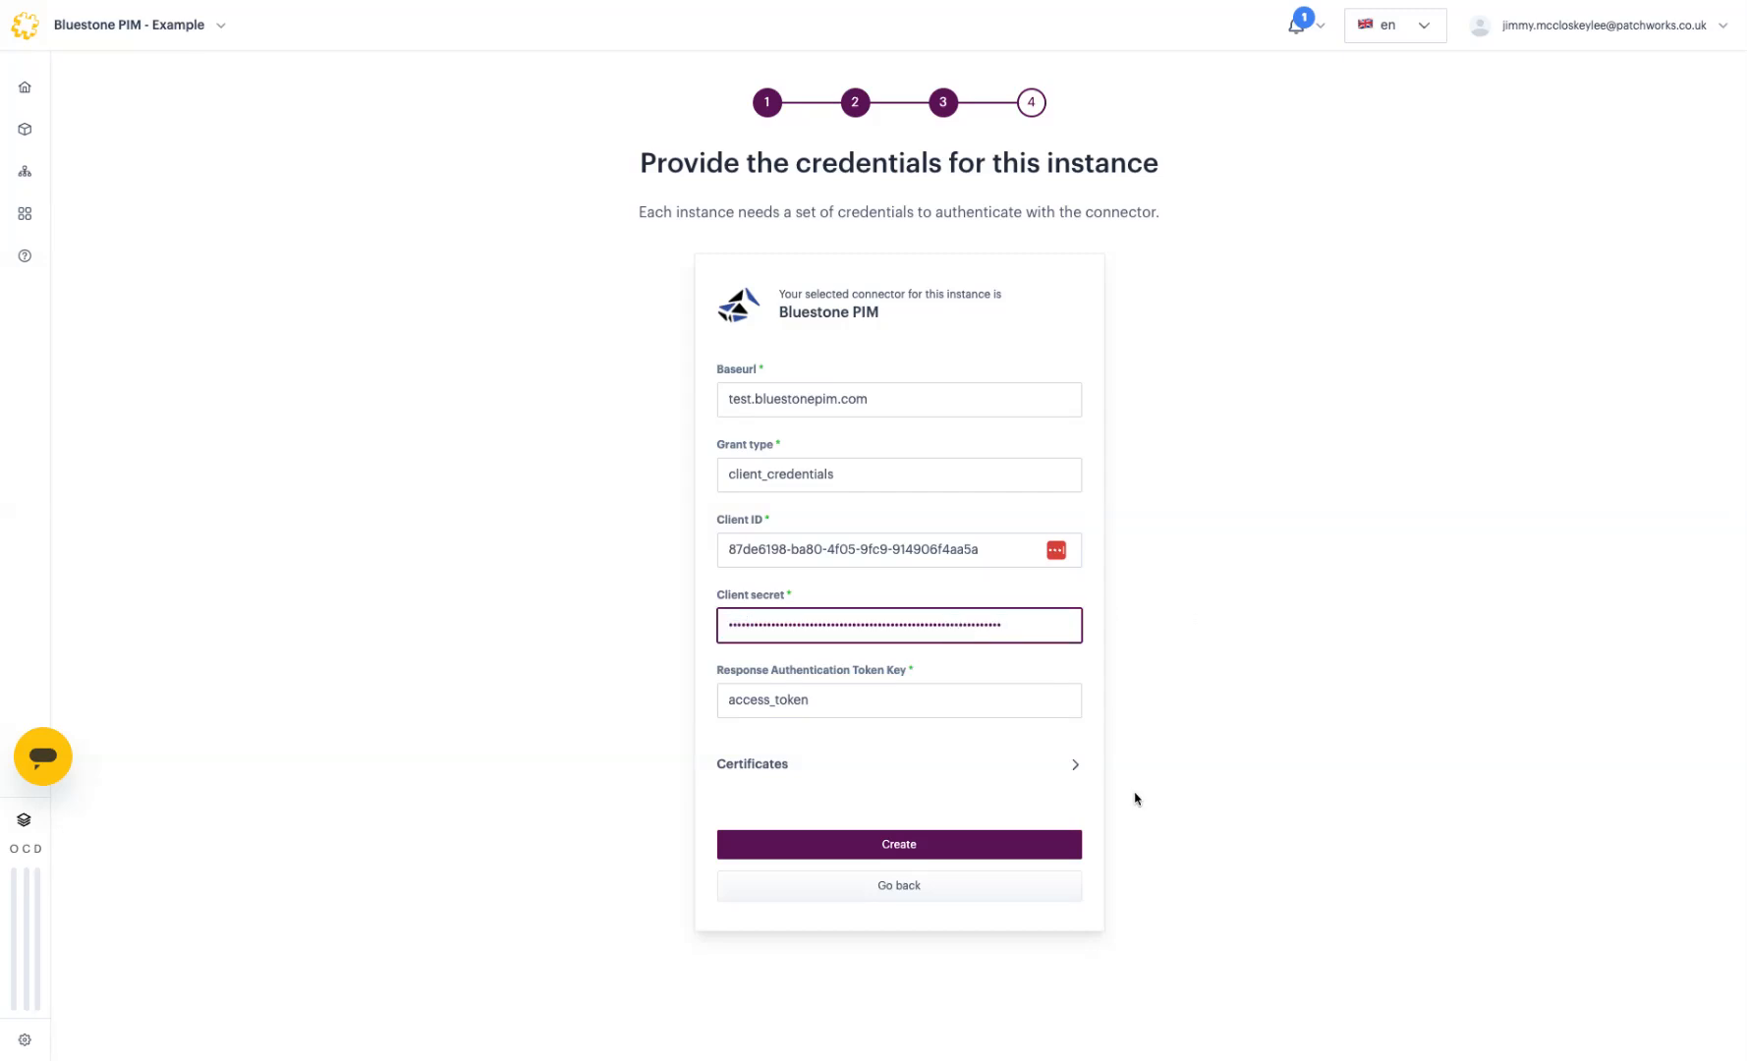
left_click(938, 842)
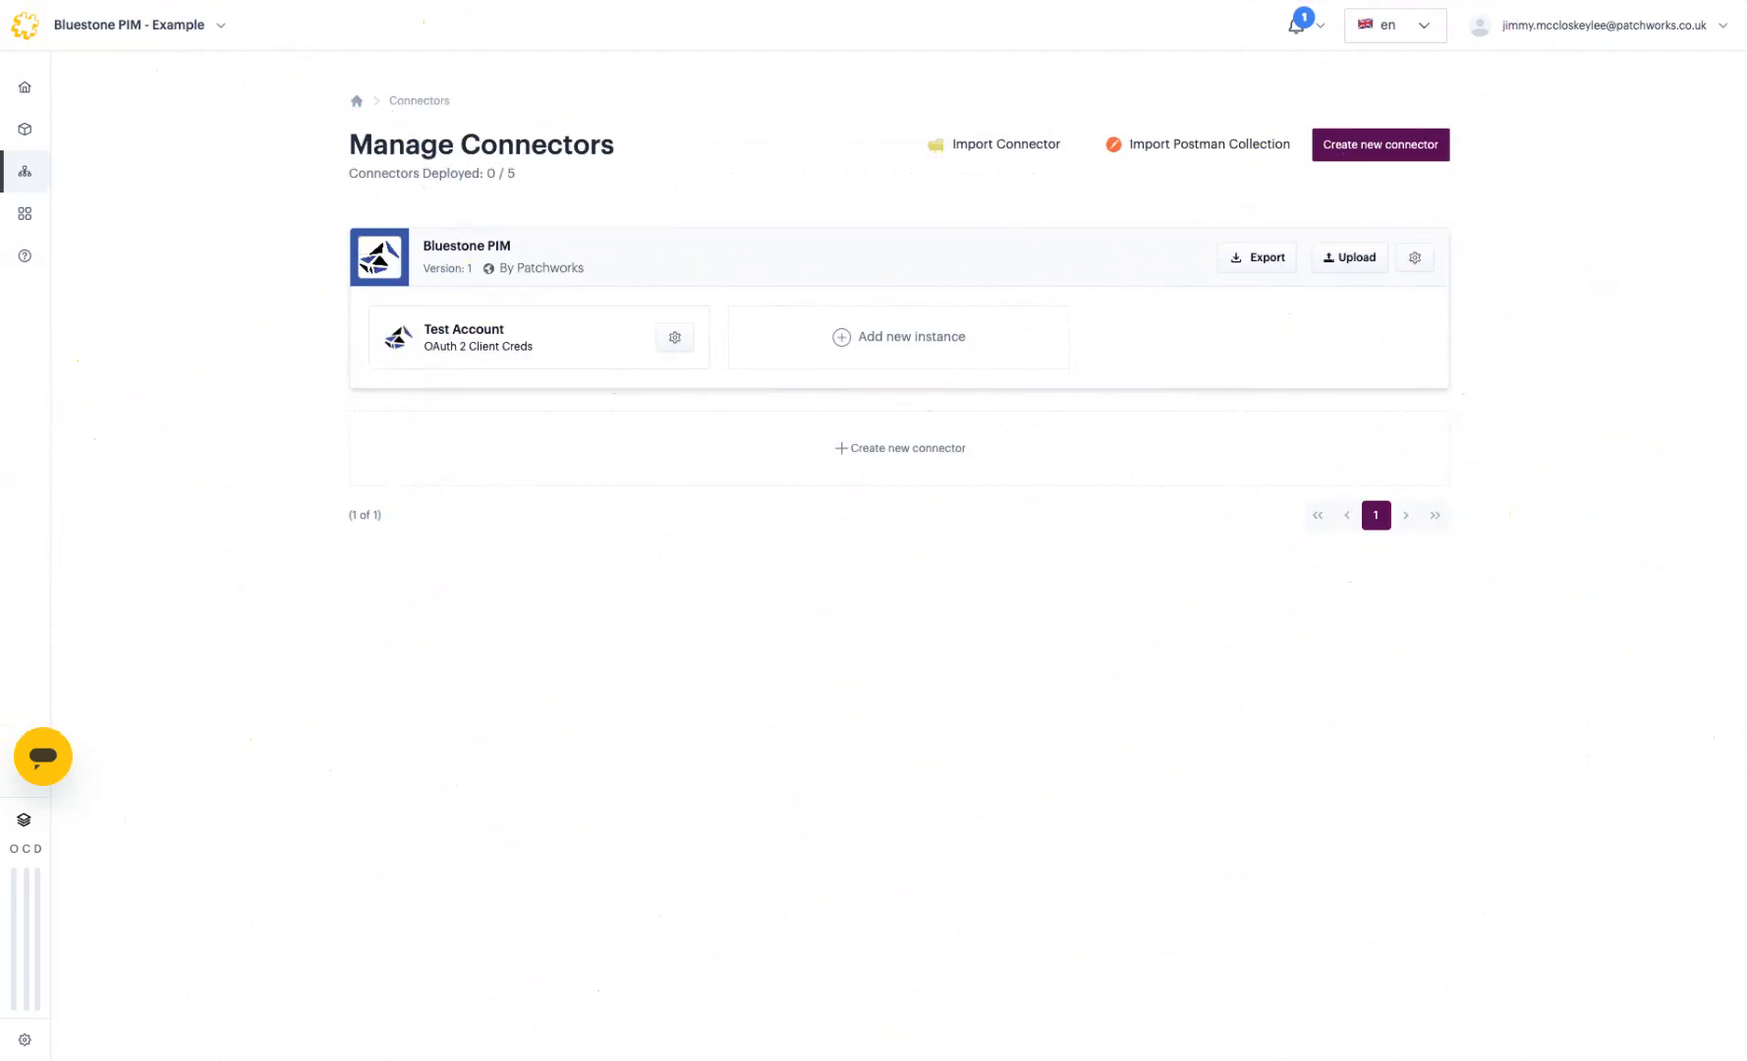
Step: Go to the Process Flows list under the sidebar's Process Flows section
mouse_move(46, 134)
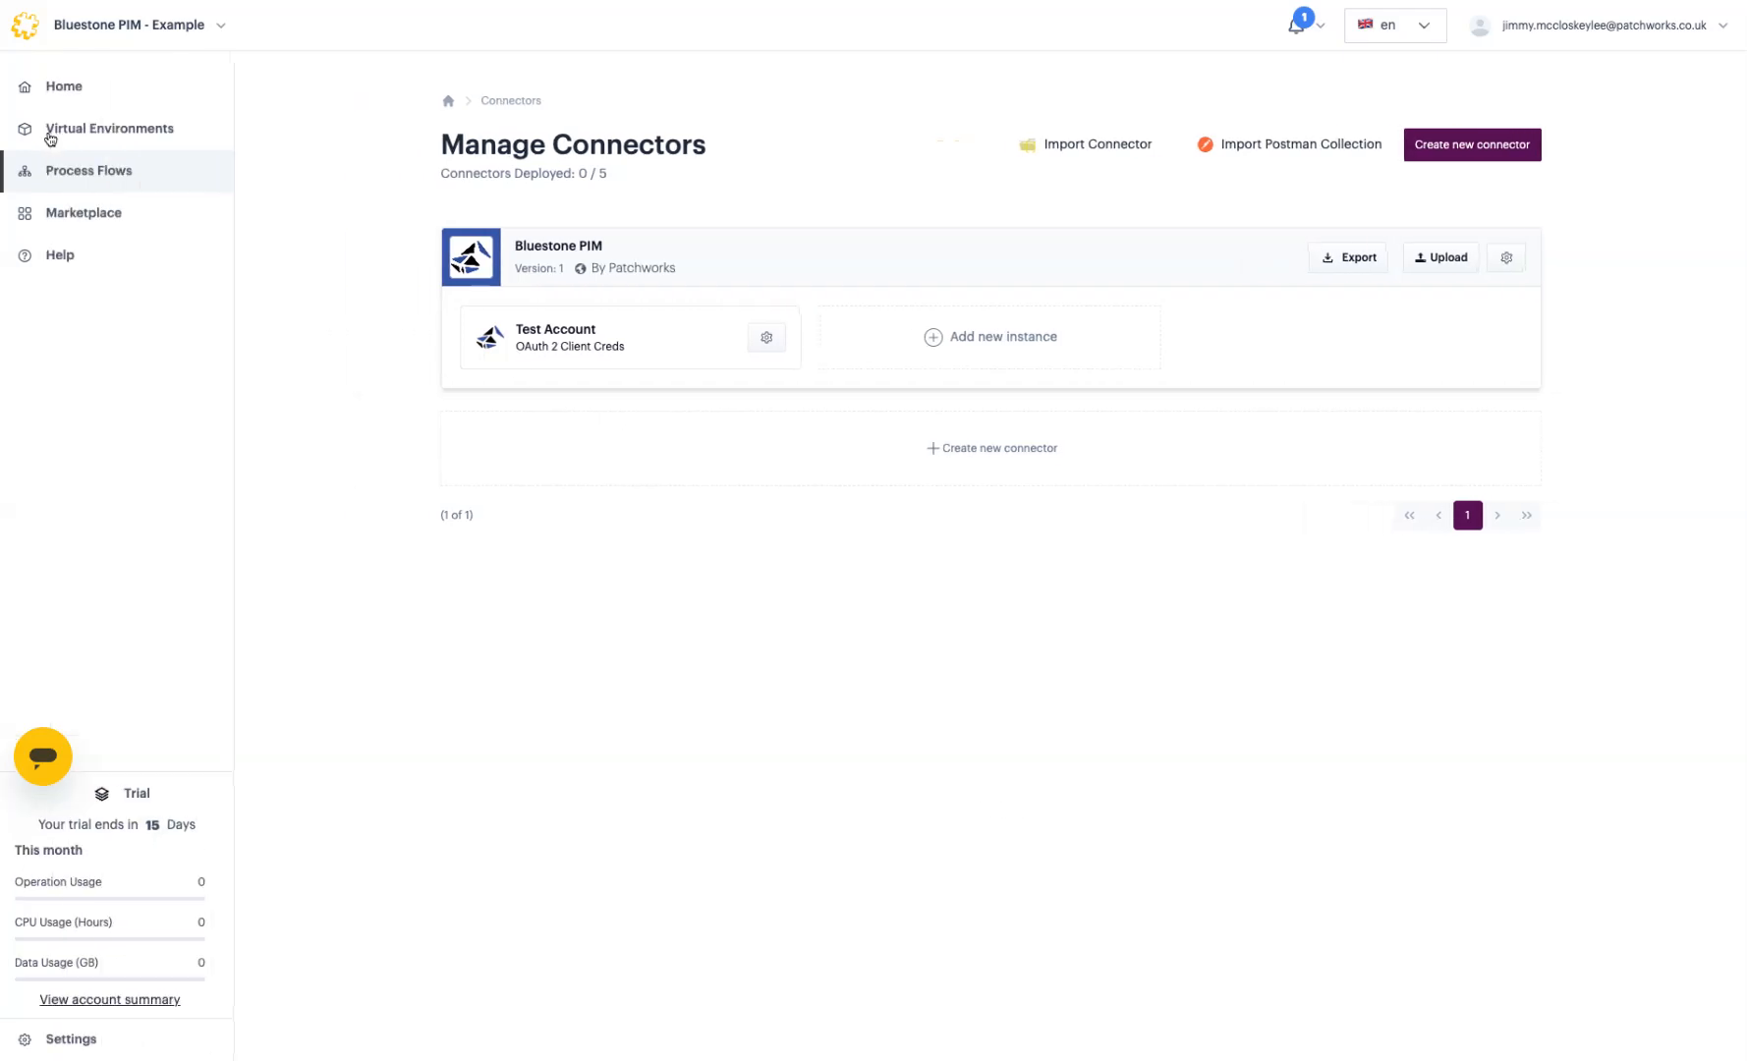
left_click(59, 173)
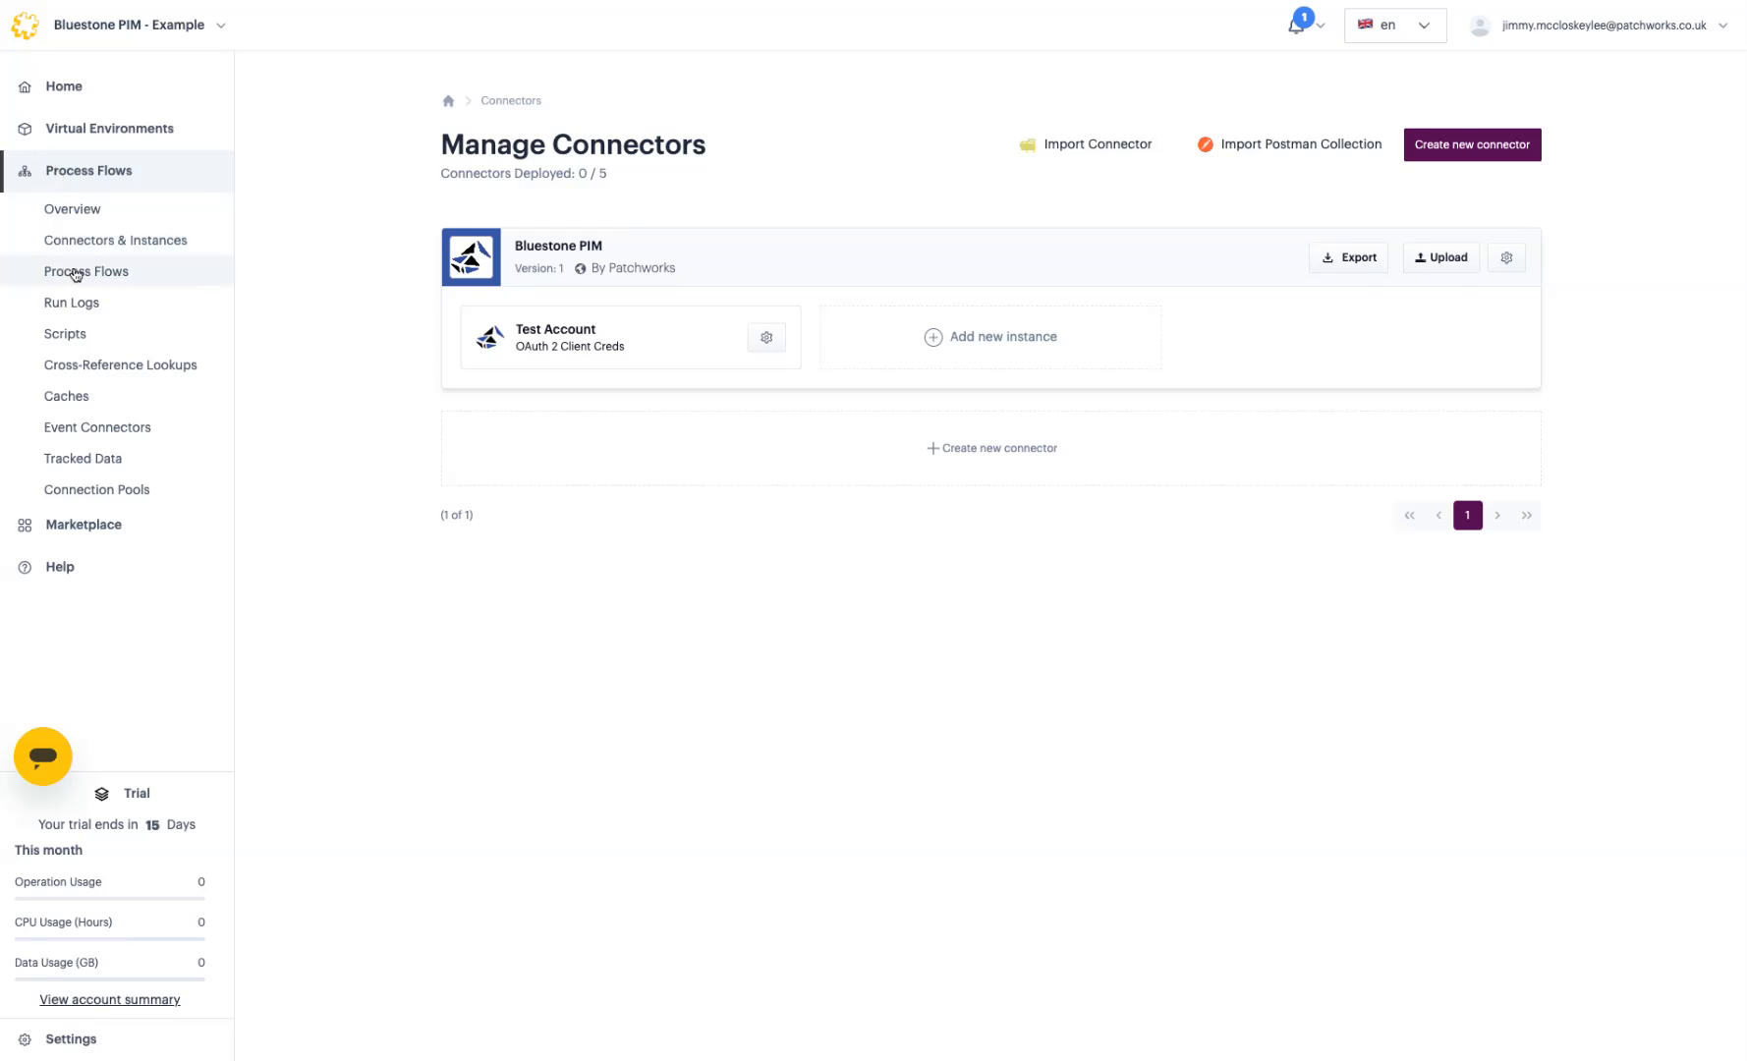
left_click(75, 275)
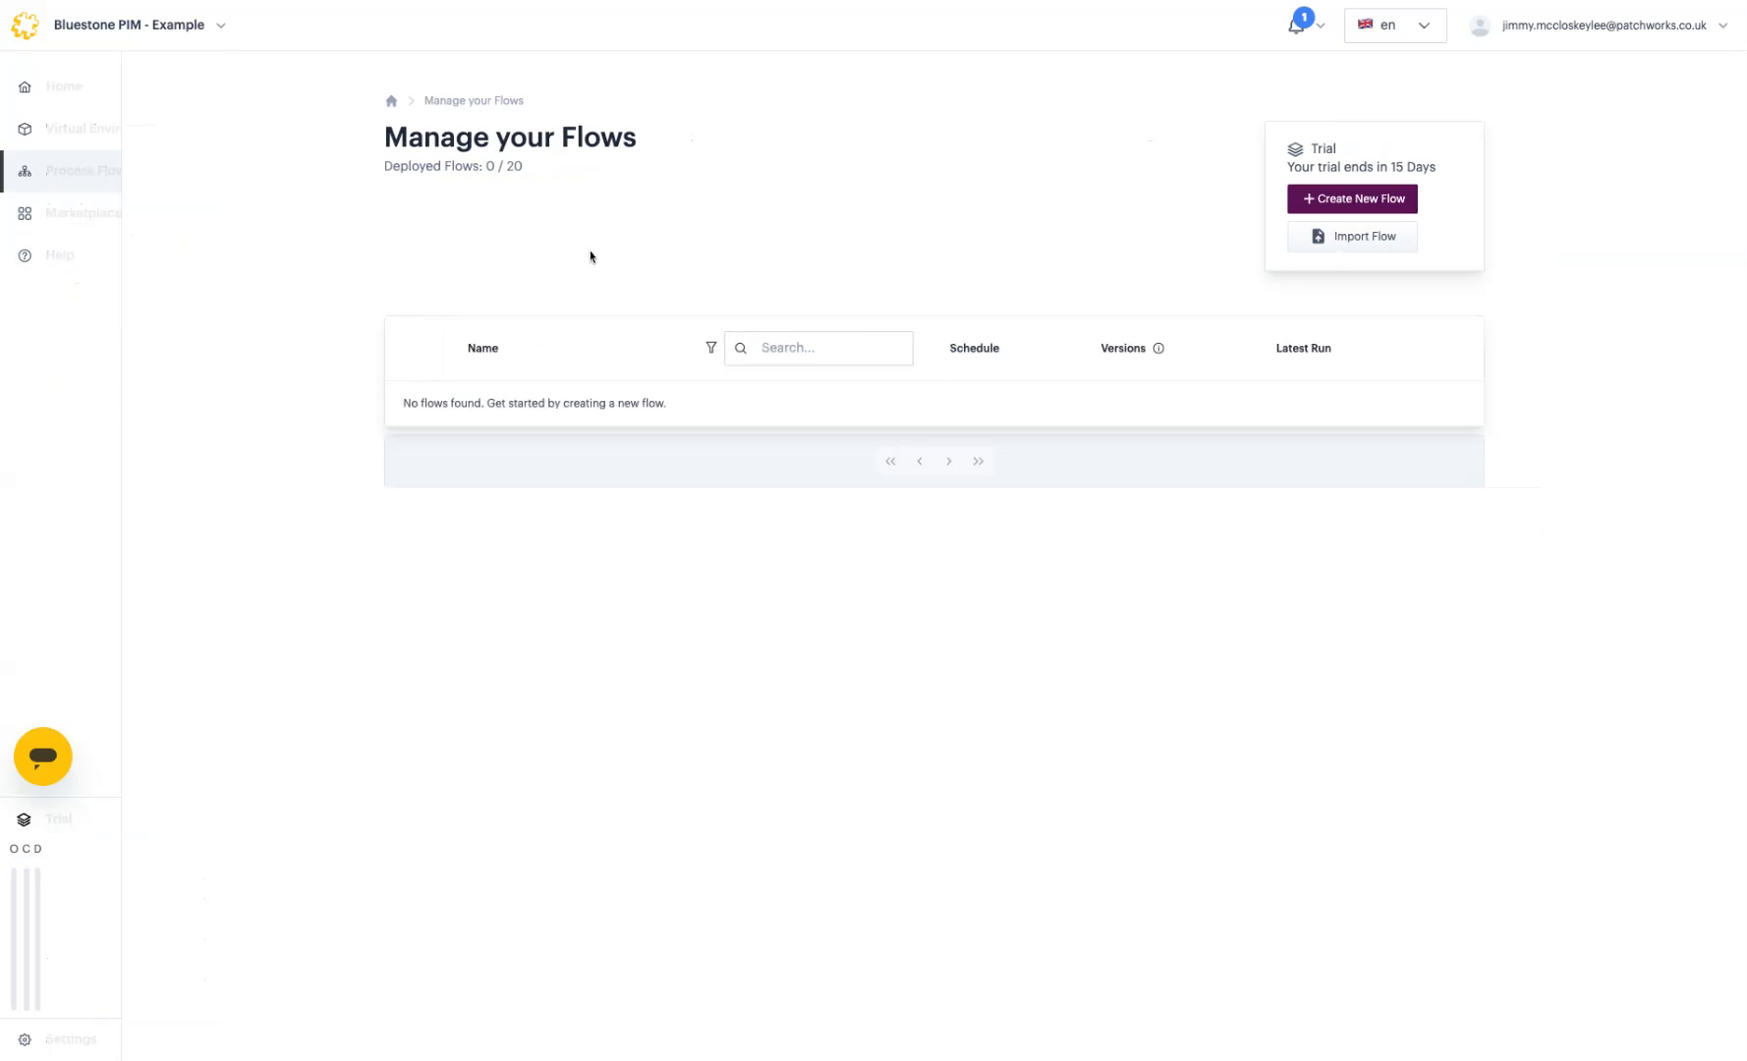
Step: Create a new process flow named 'Get All Categories'
left_click(1308, 202)
left_click(1147, 283)
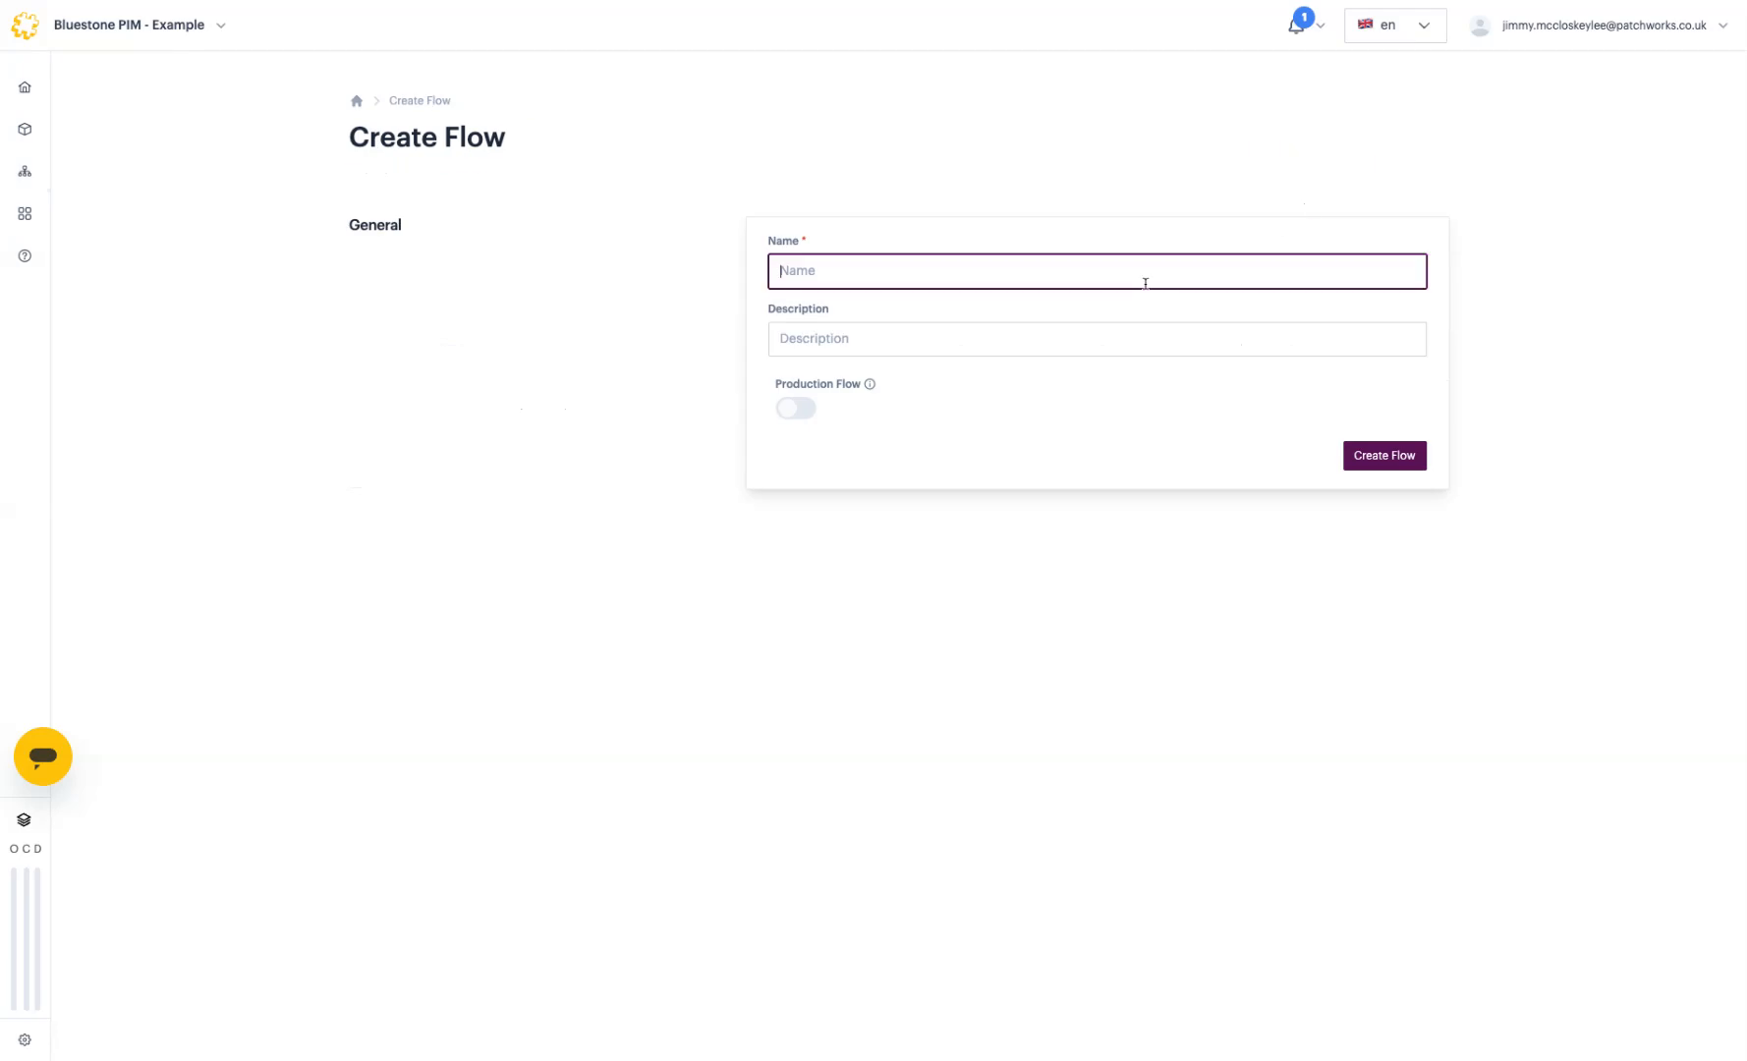
type("Get All Categories")
left_click(1384, 455)
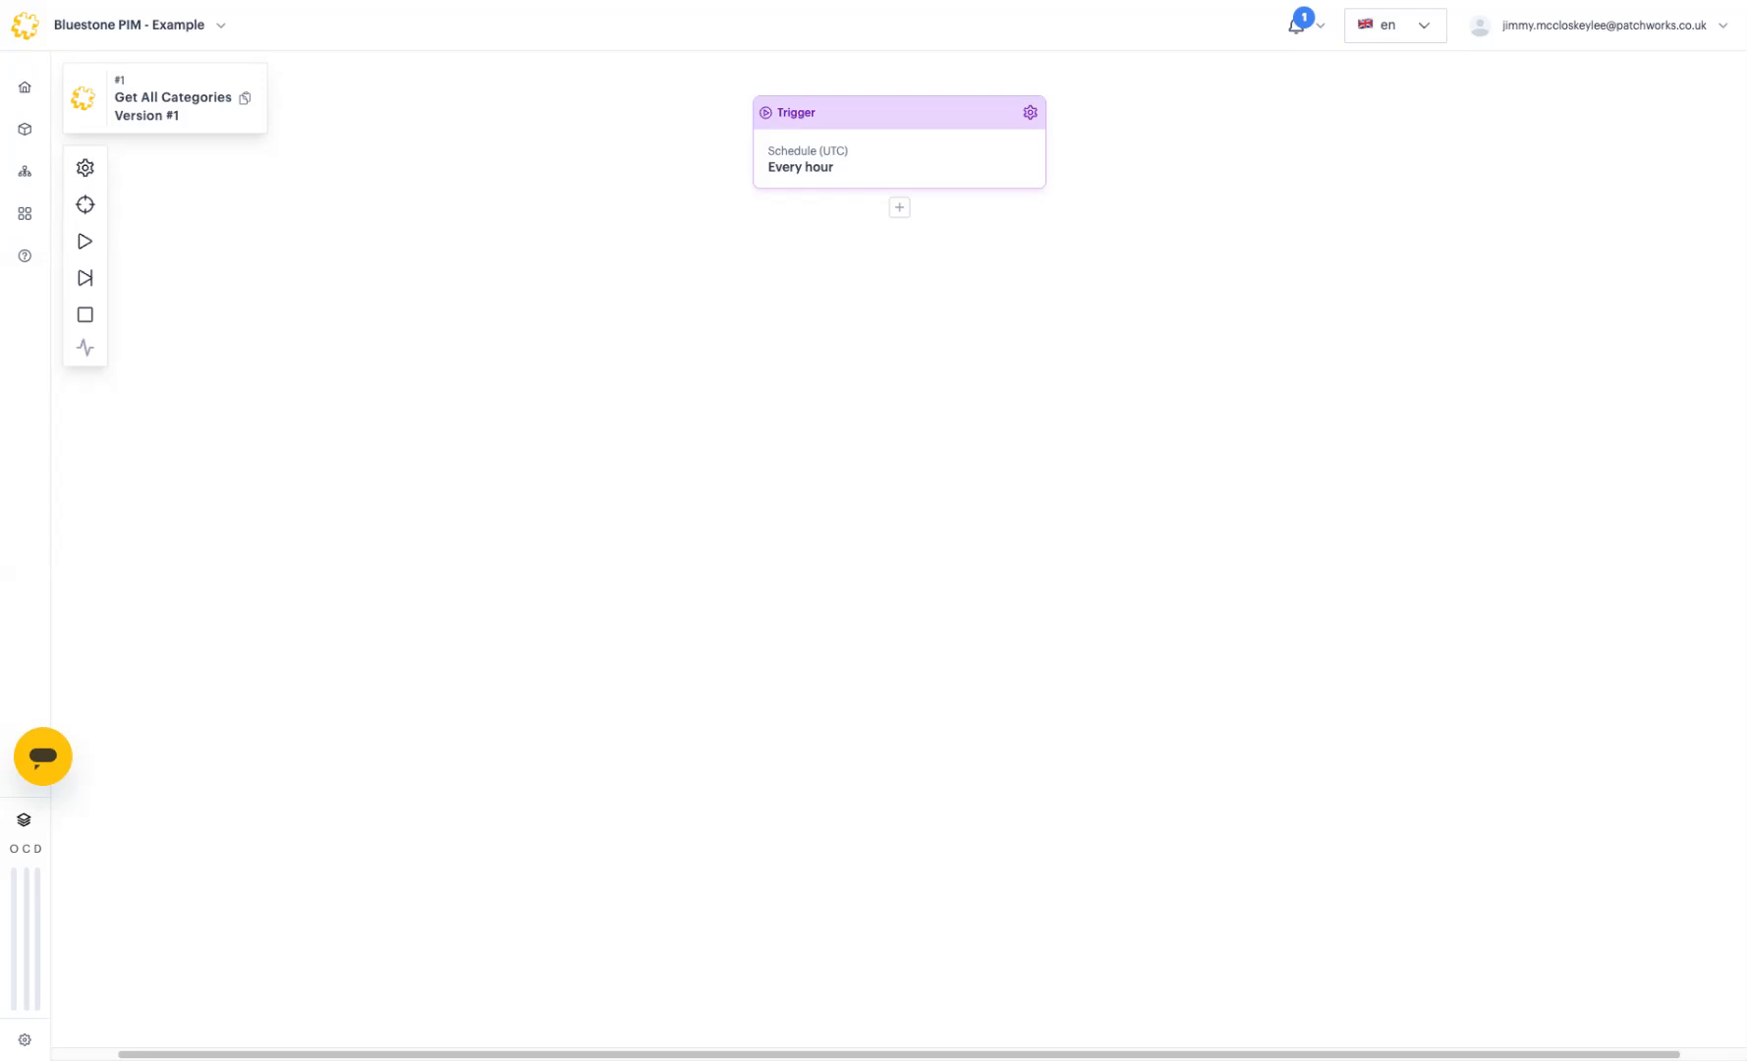
left_click(1030, 114)
left_click_drag(1453, 339, 1310, 319)
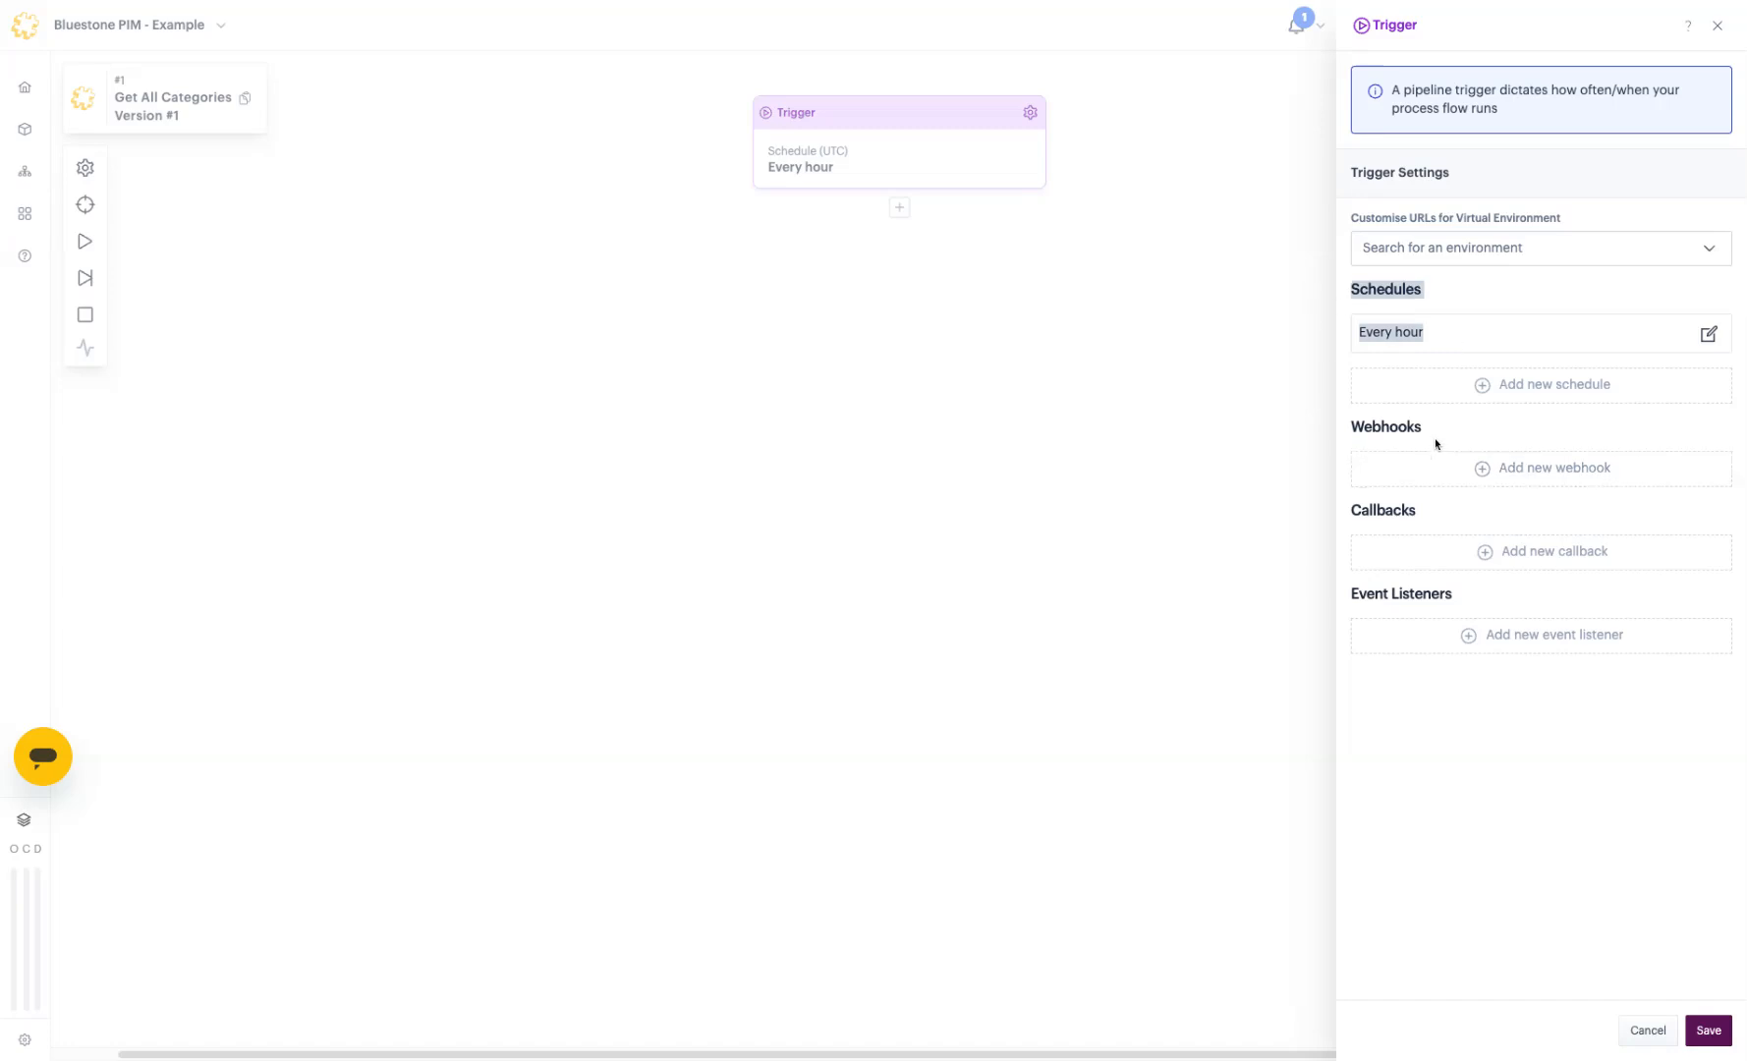
left_click_drag(1364, 427, 1372, 428)
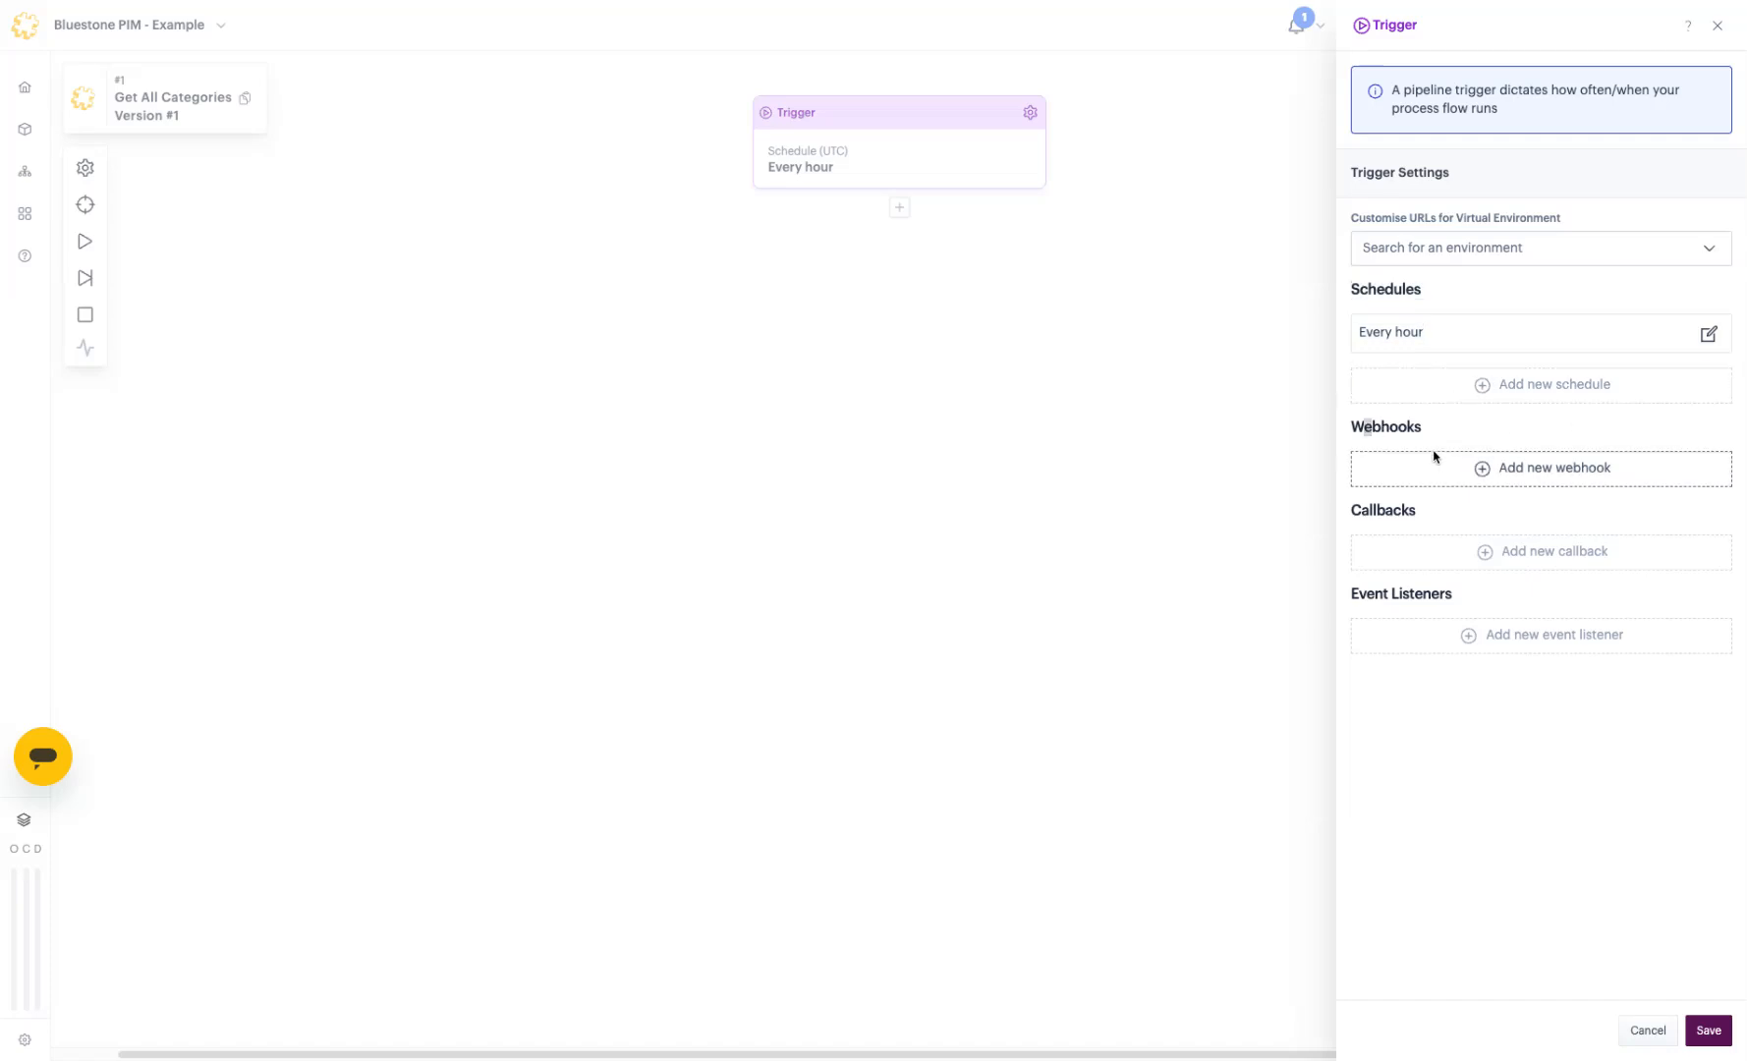
left_click(1718, 25)
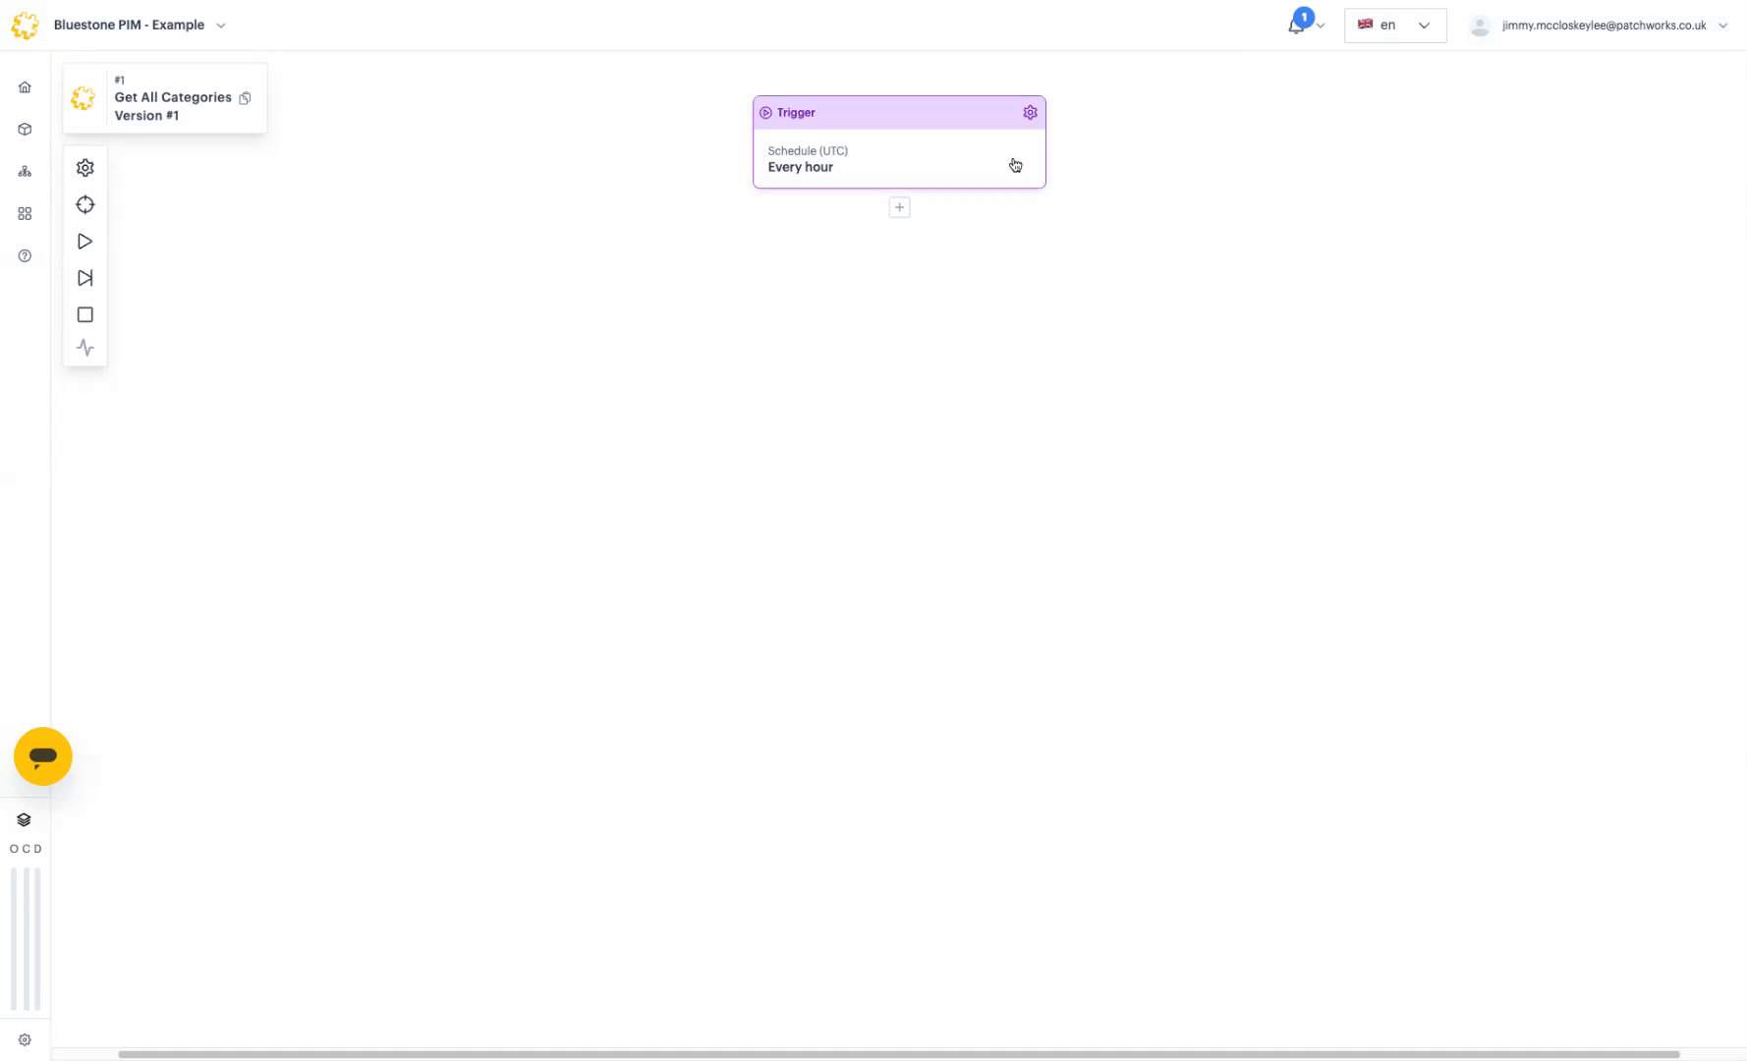
Step: Add and save a Connector step under the Trigger using Test Account and the List catalogs endpoint
left_click(899, 208)
left_click(913, 226)
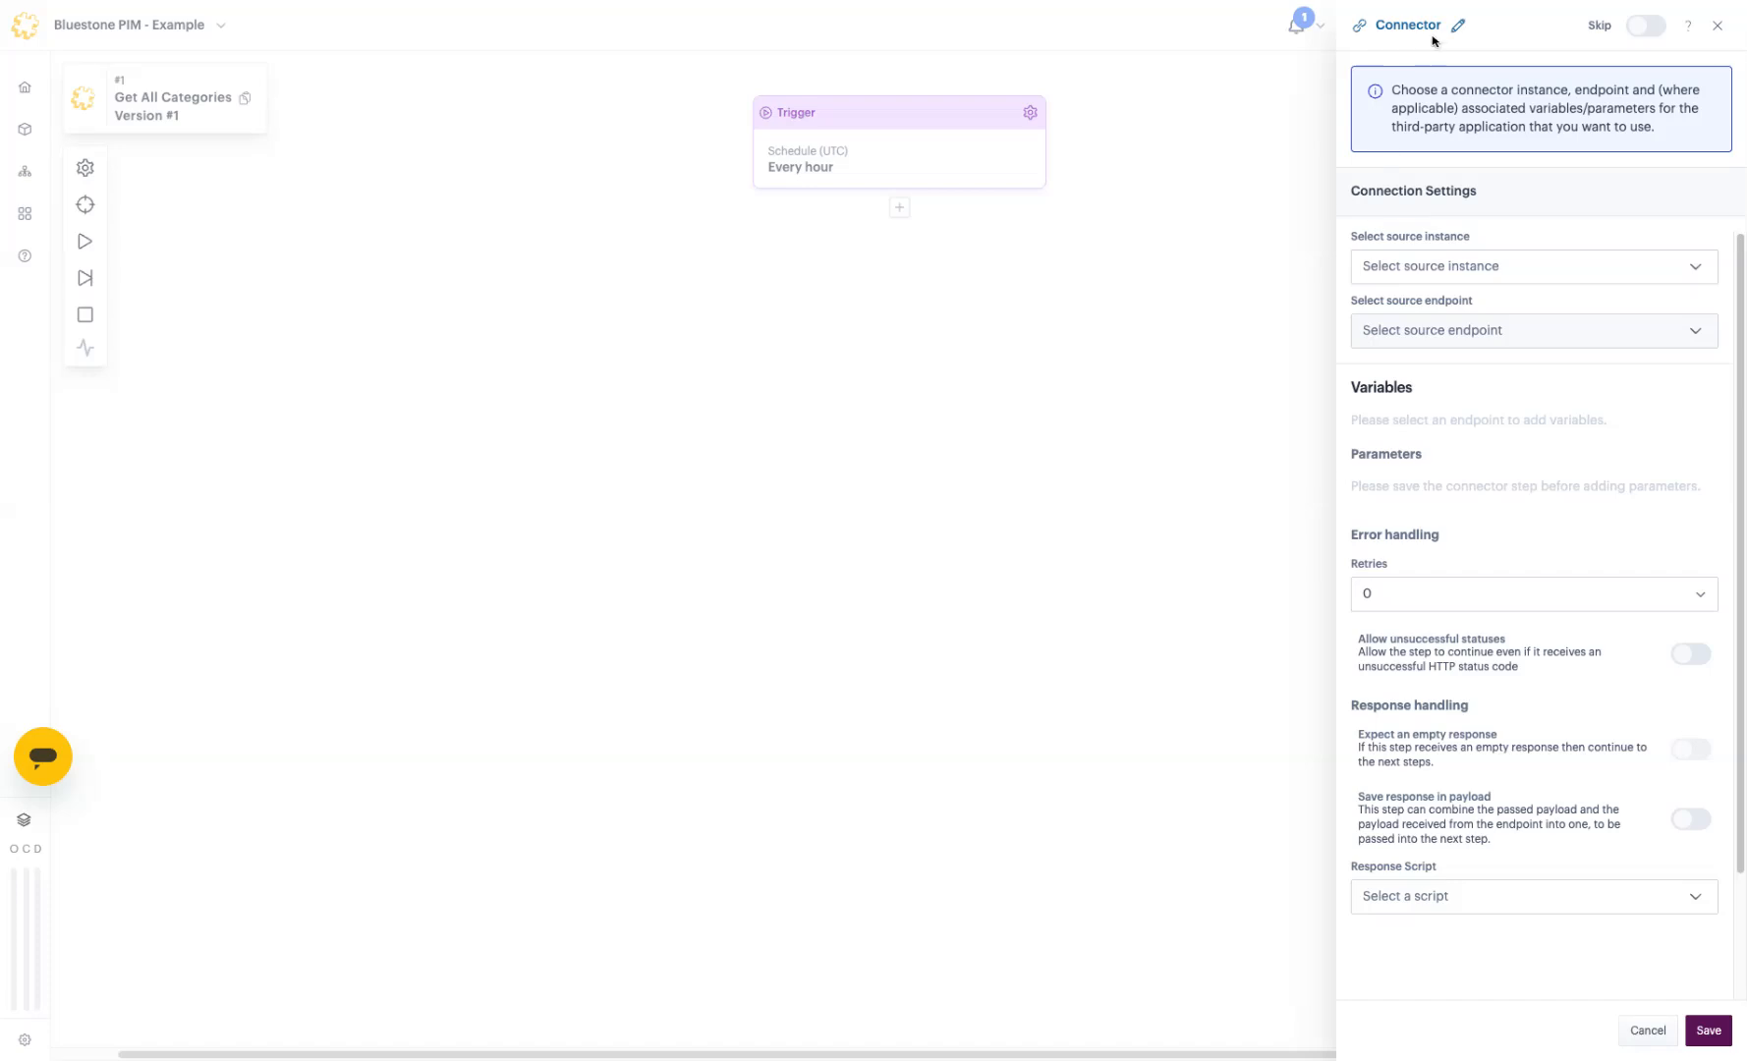
left_click(1542, 275)
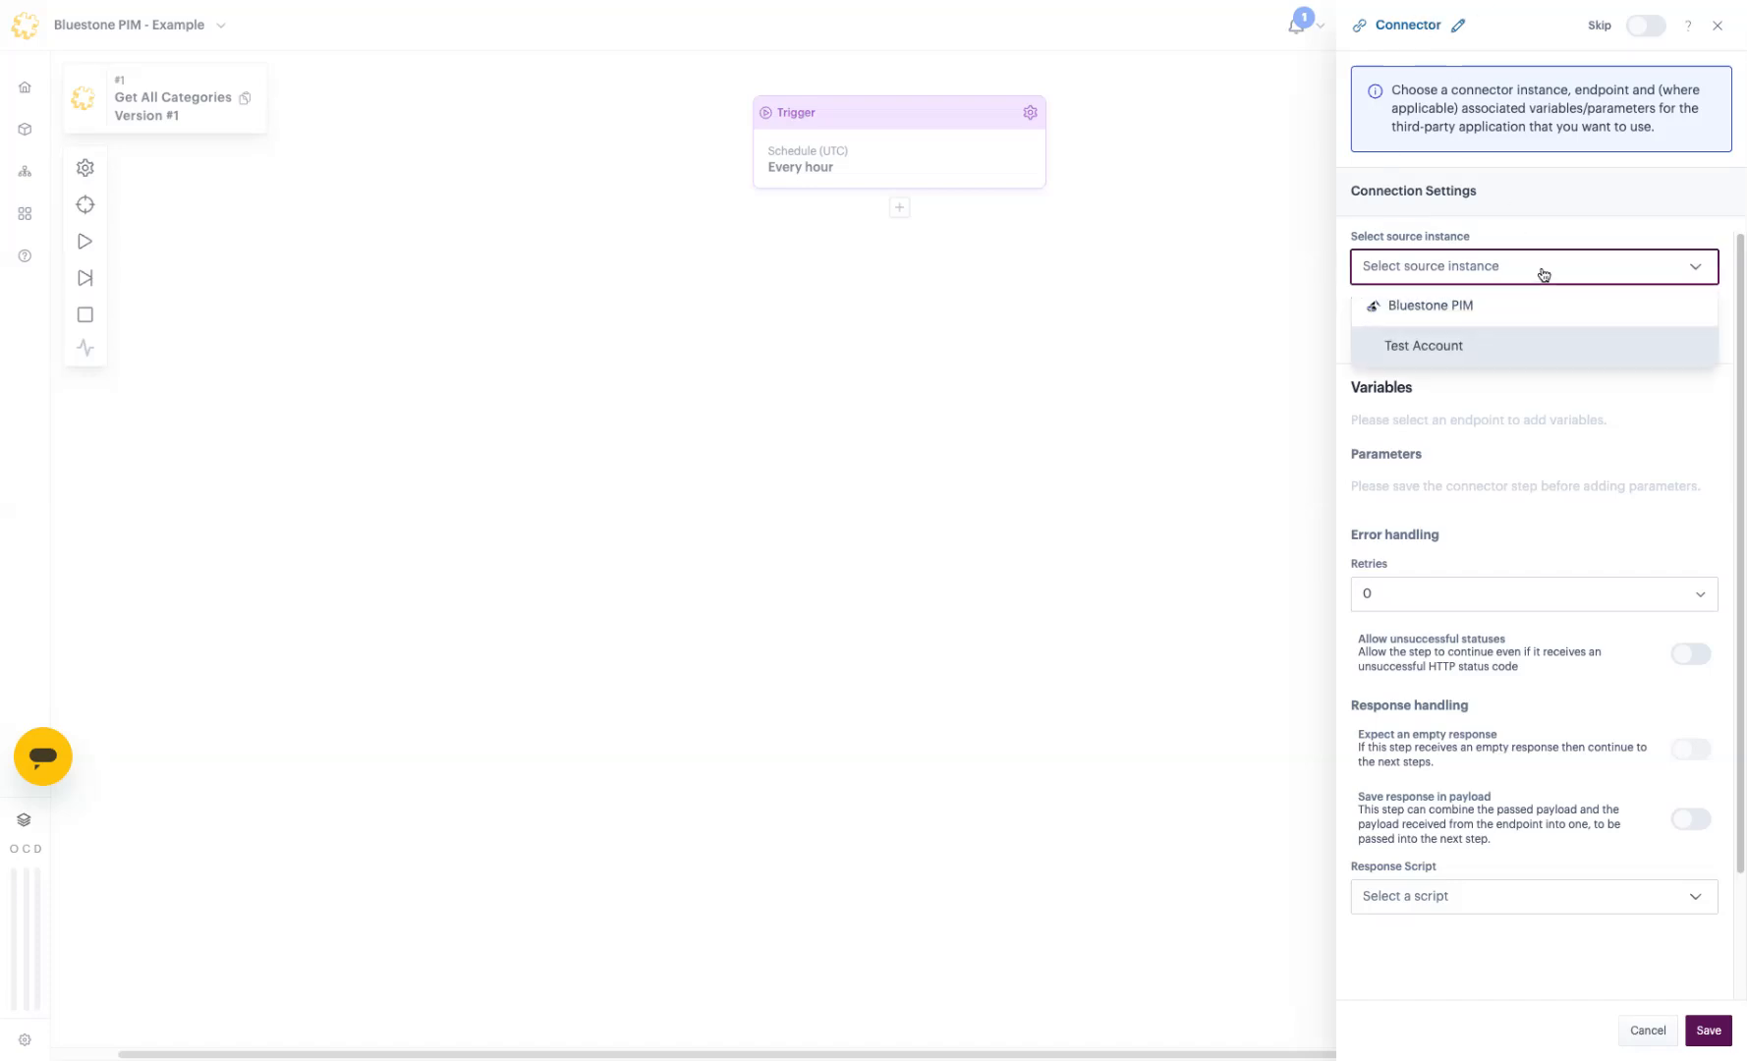
left_click(1396, 349)
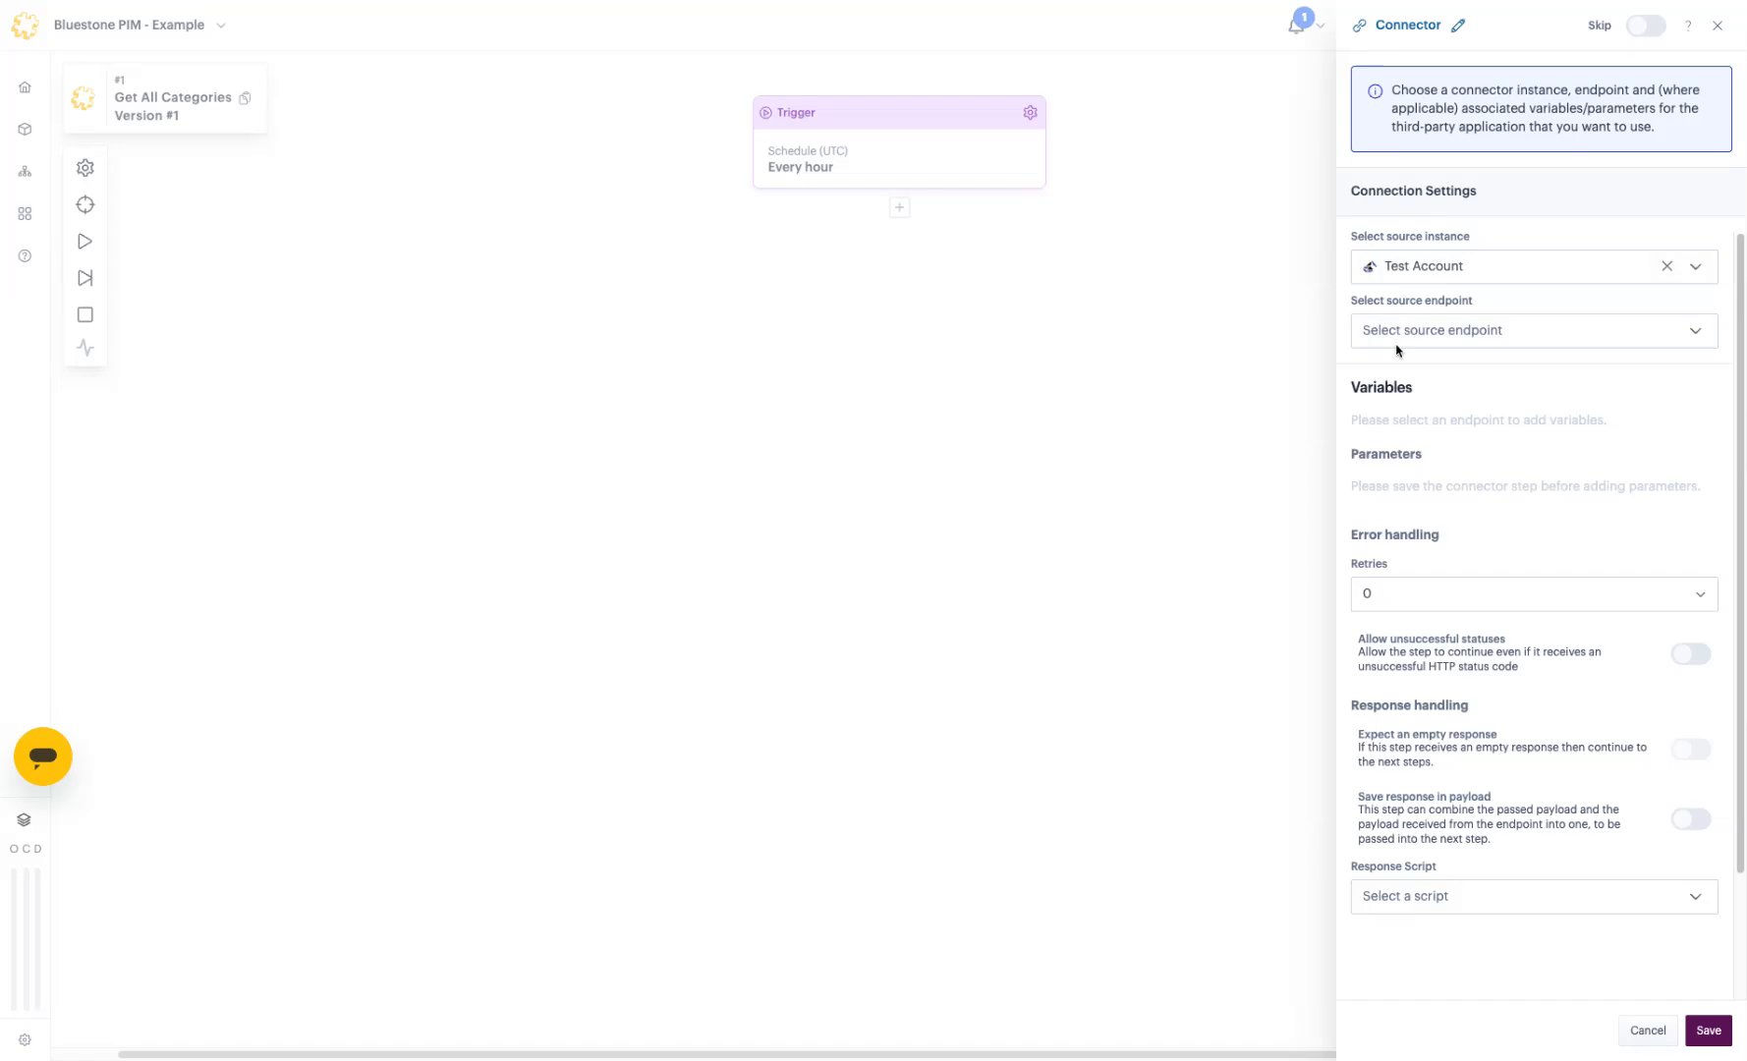
left_click(1415, 332)
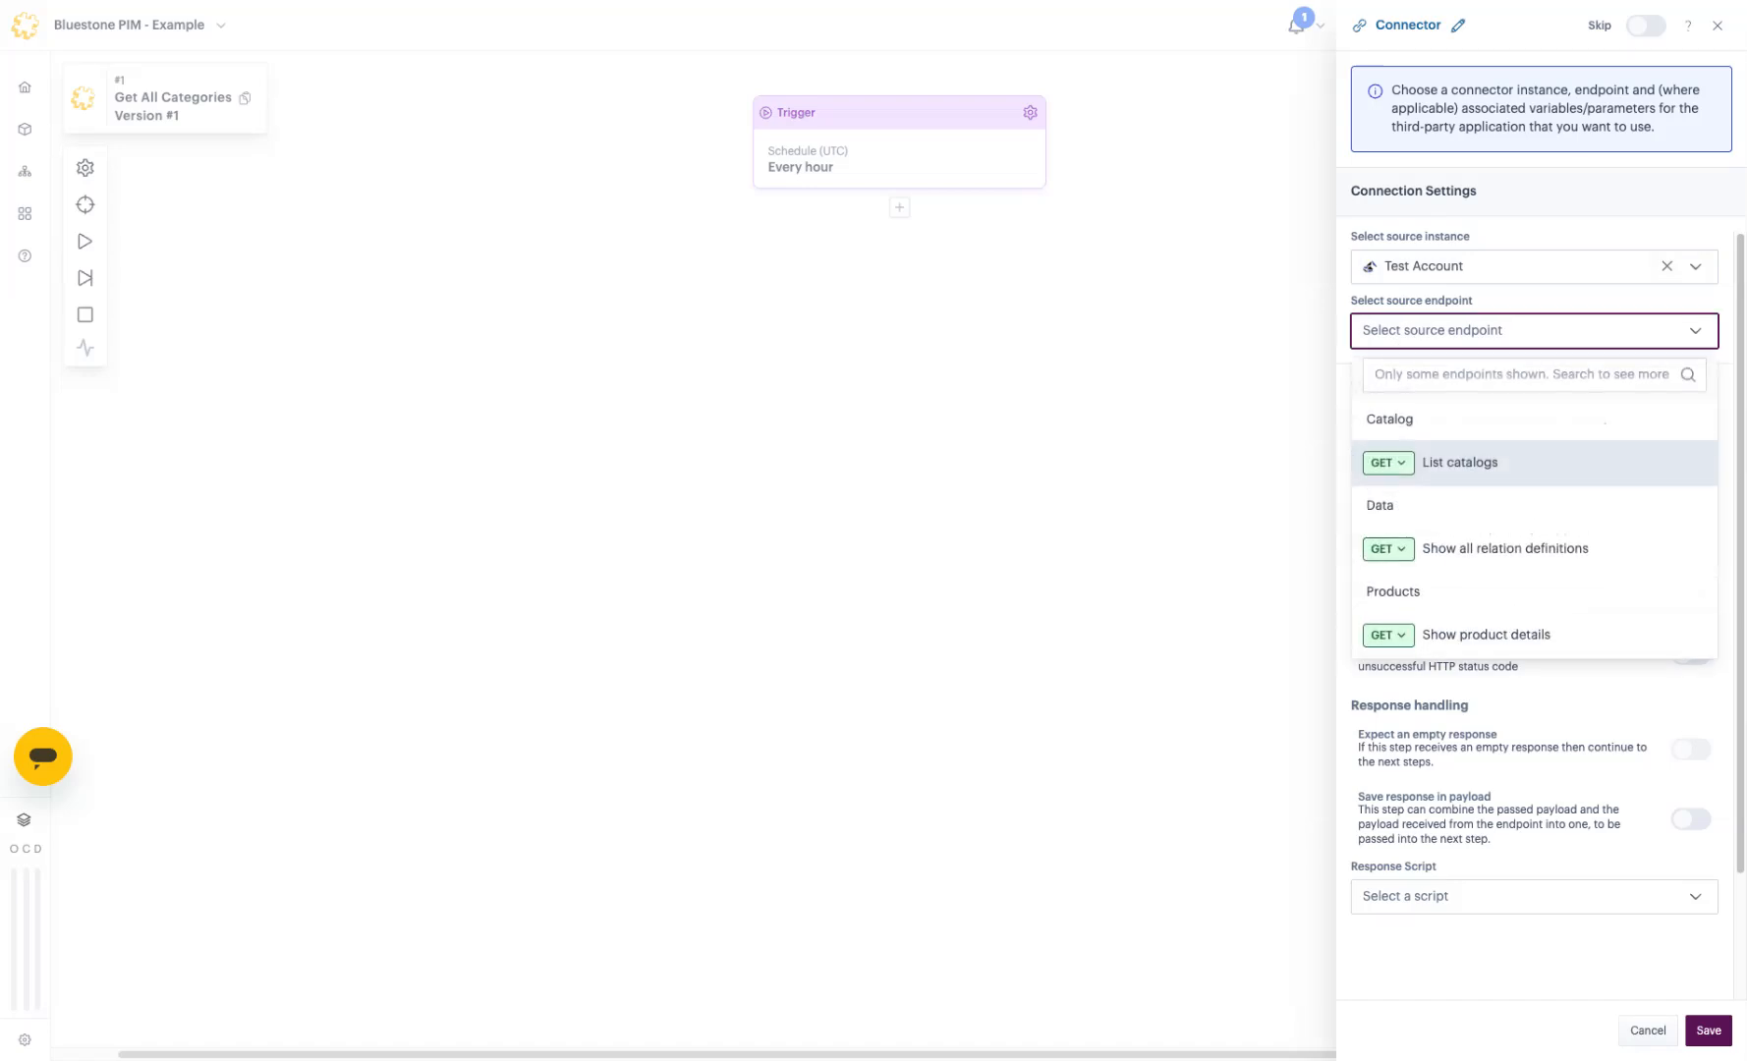
left_click(1457, 462)
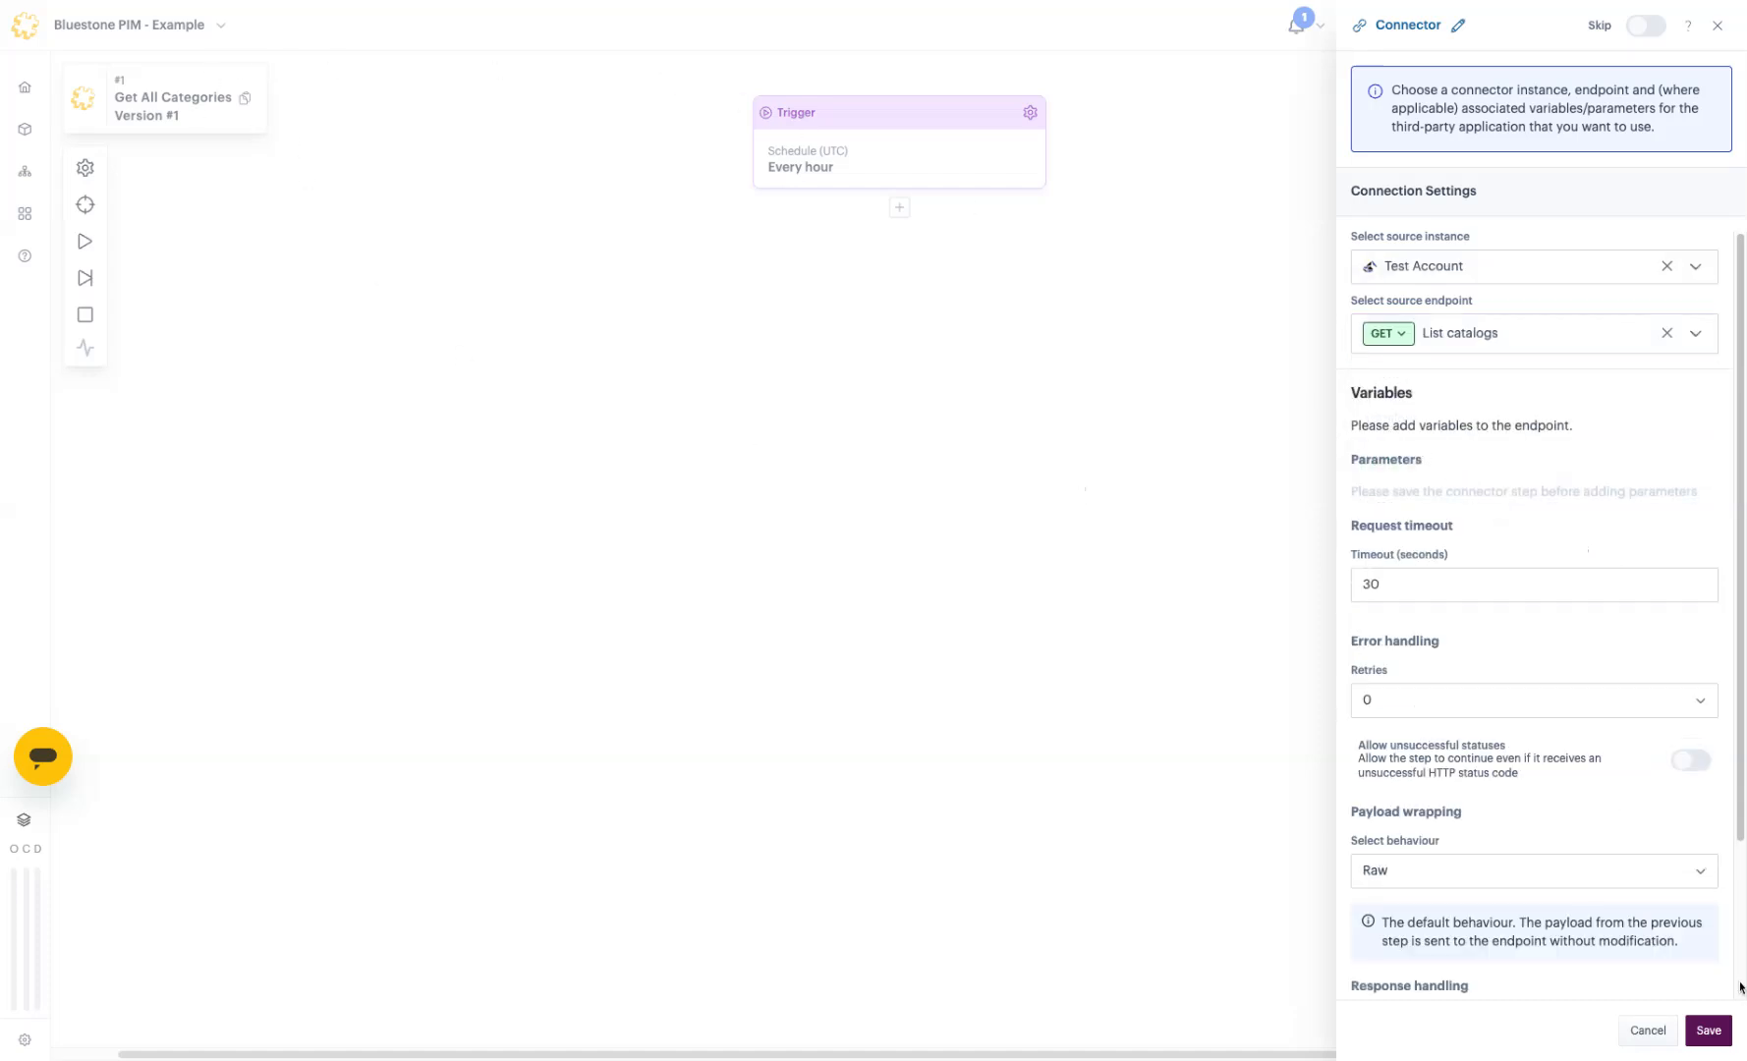
left_click(1715, 1028)
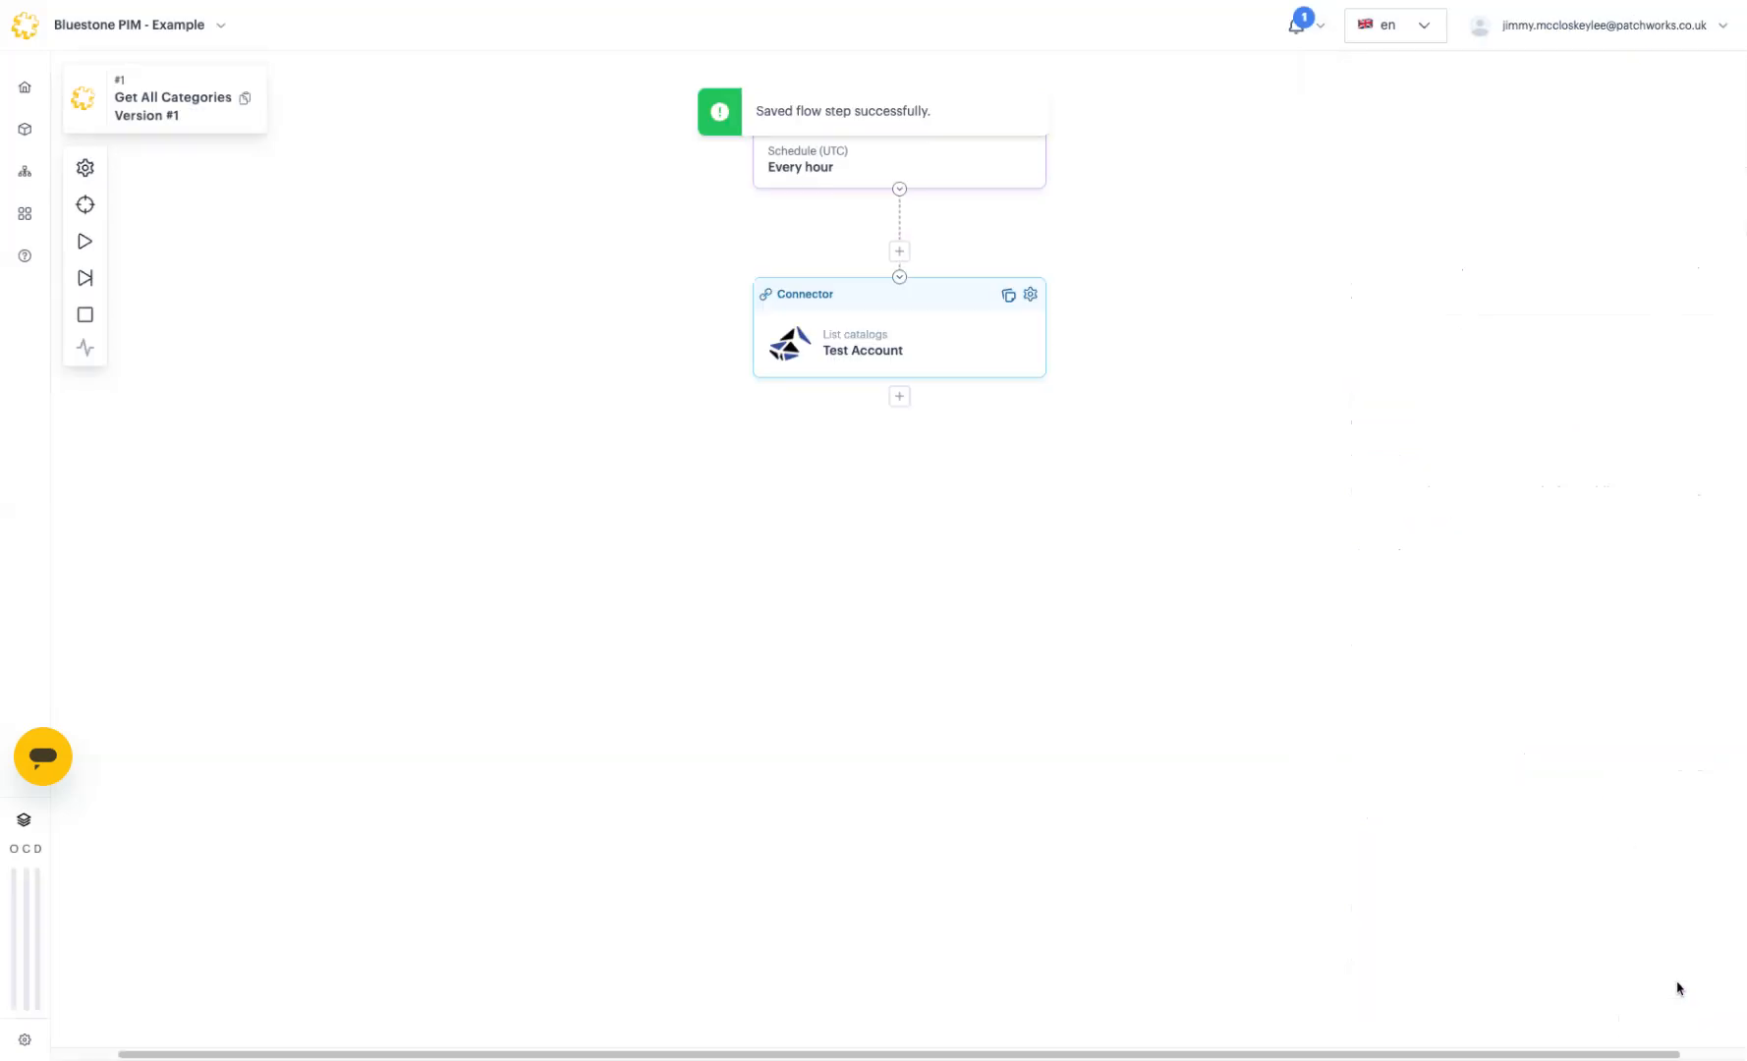
Step: Run the flow and inspect the pretty-printed payload listing Merch, Coffee Mugs and Sports Bottles
left_click(86, 243)
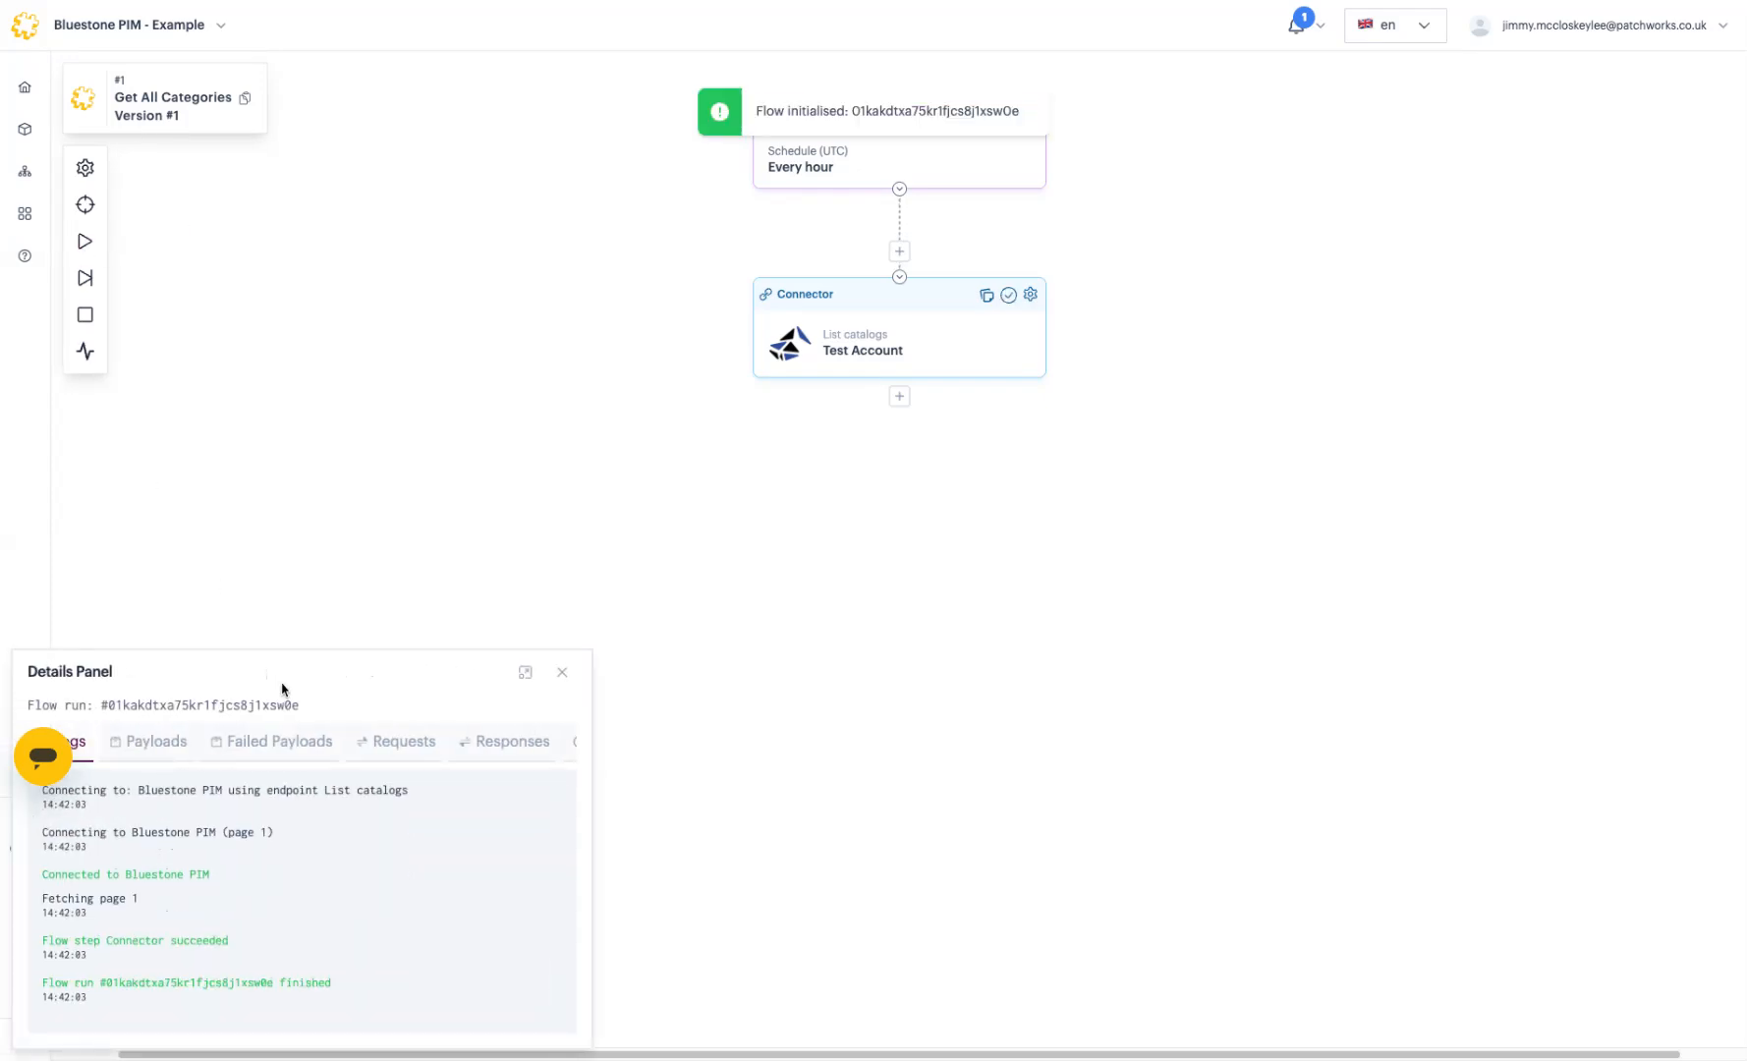
left_click_drag(288, 668, 355, 469)
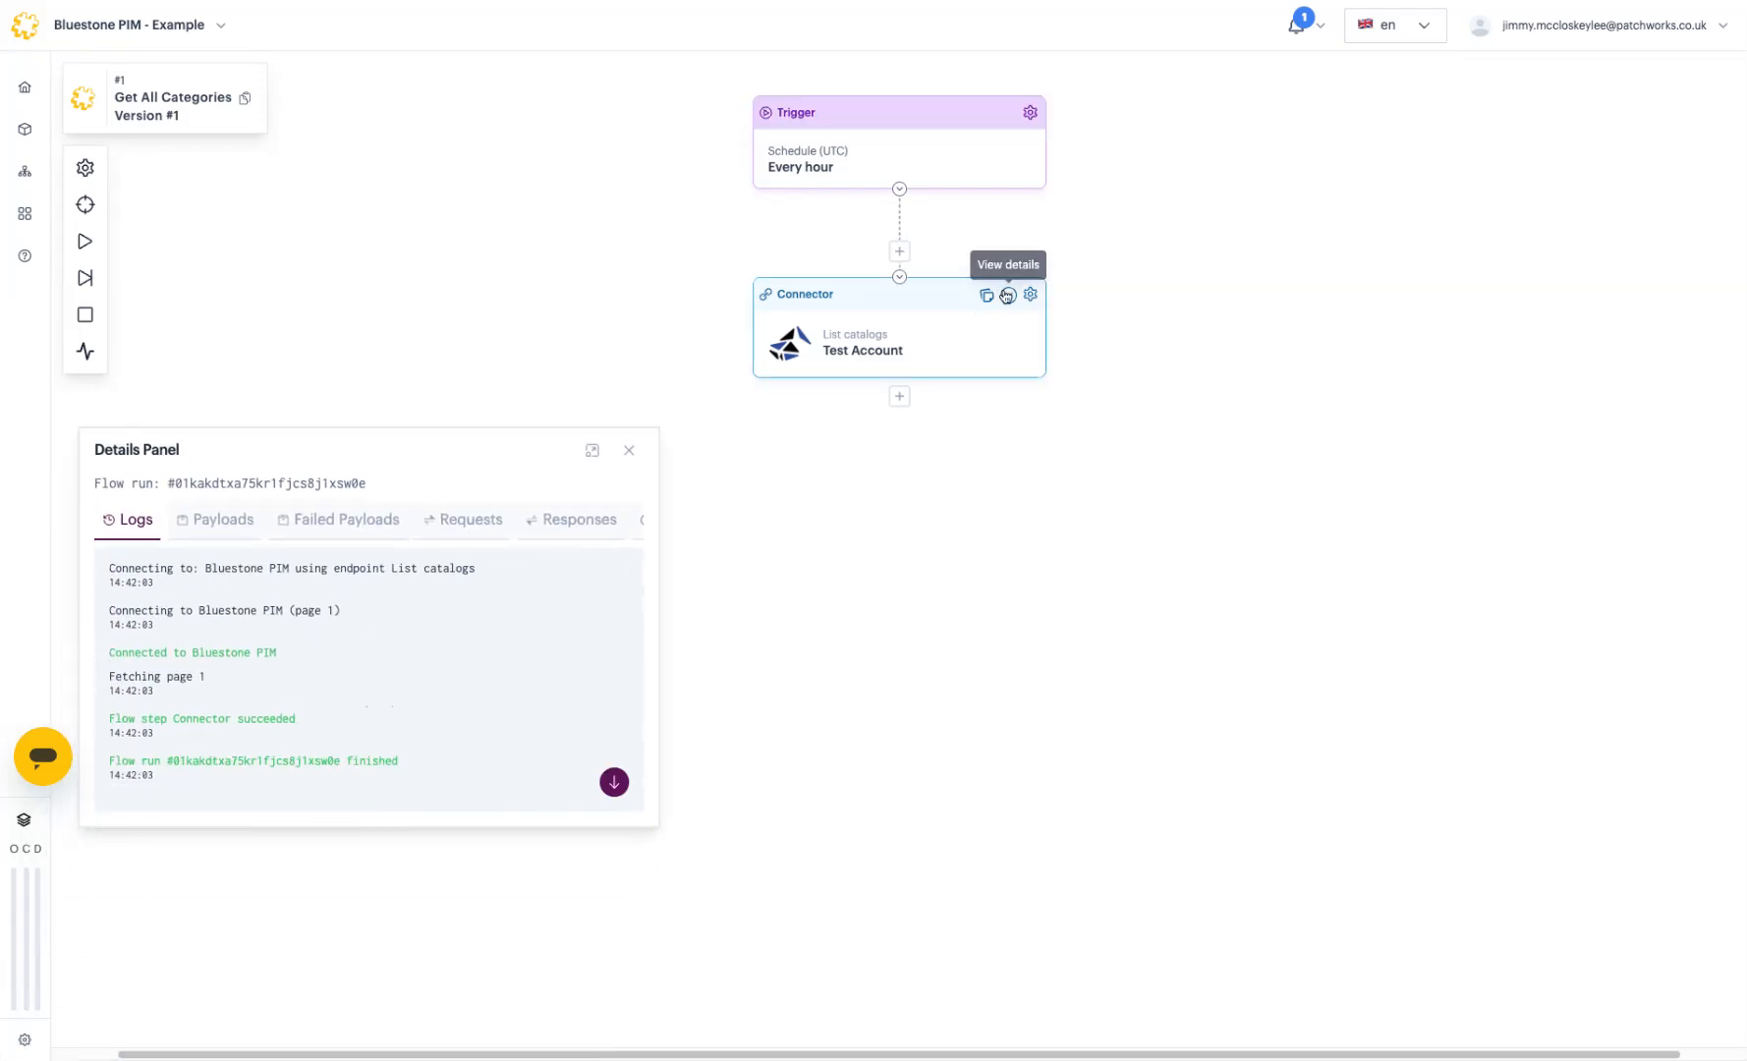
left_click(232, 518)
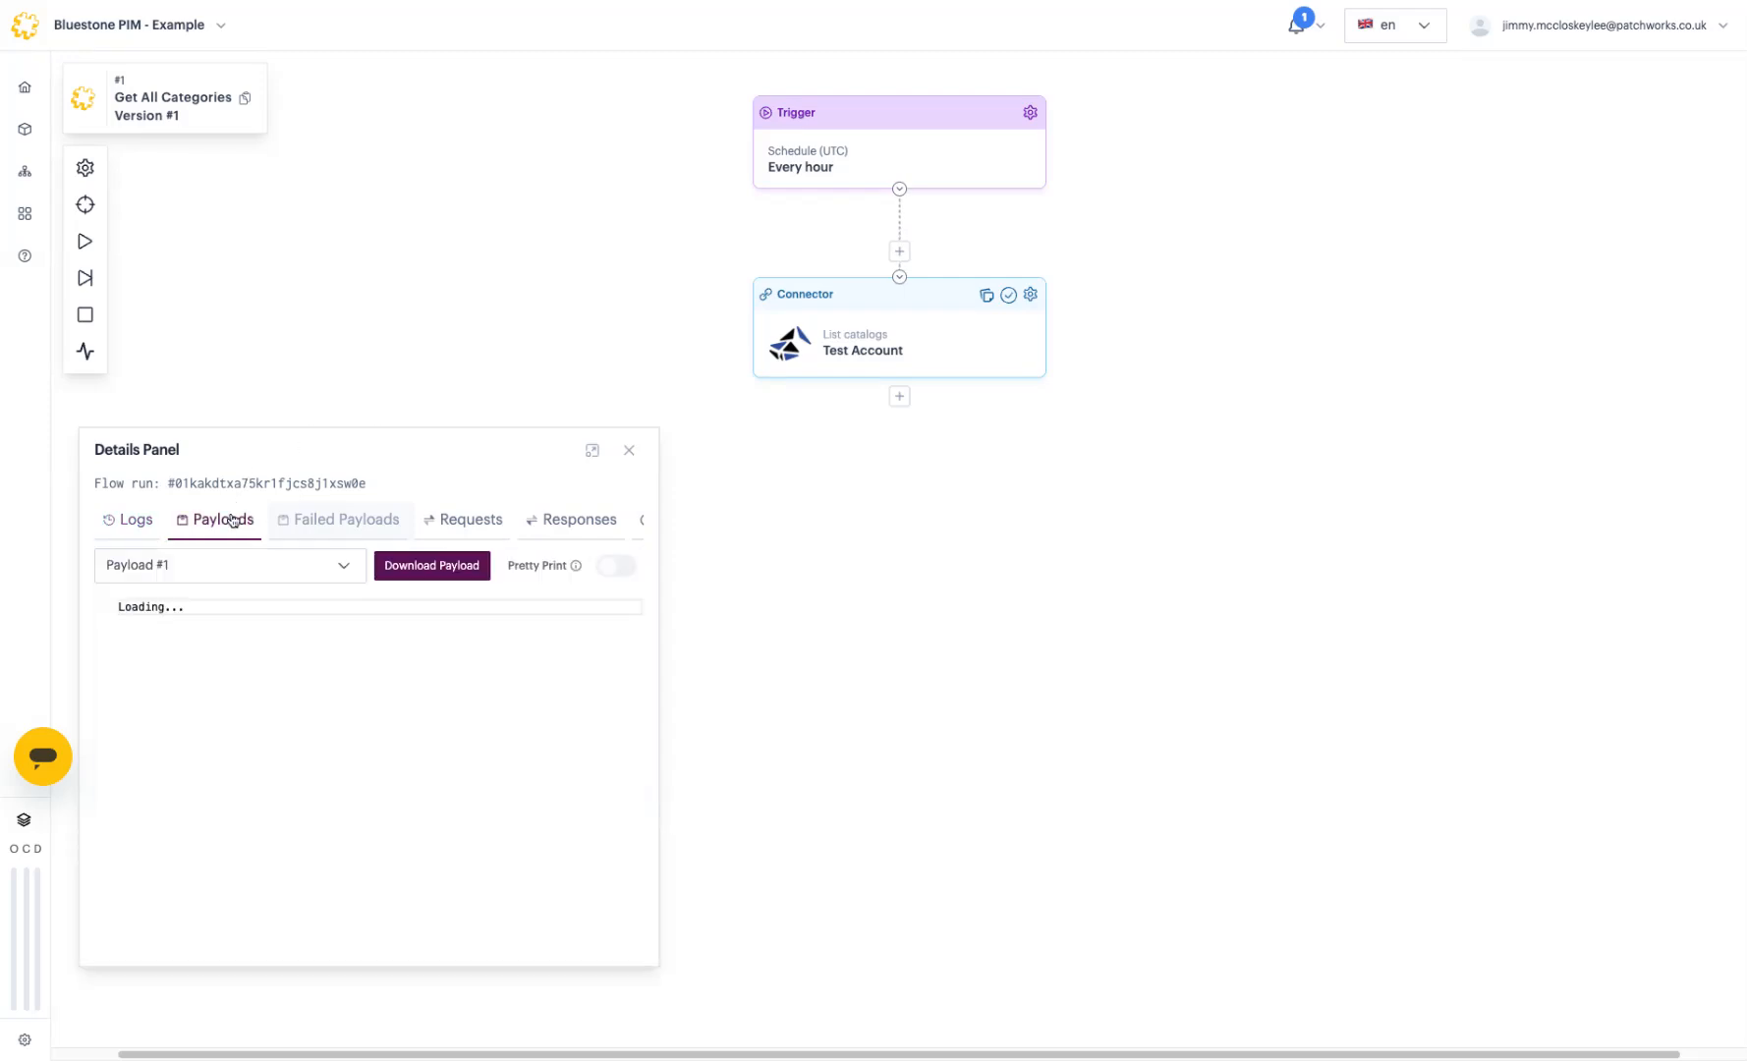
left_click_drag(218, 623, 467, 753)
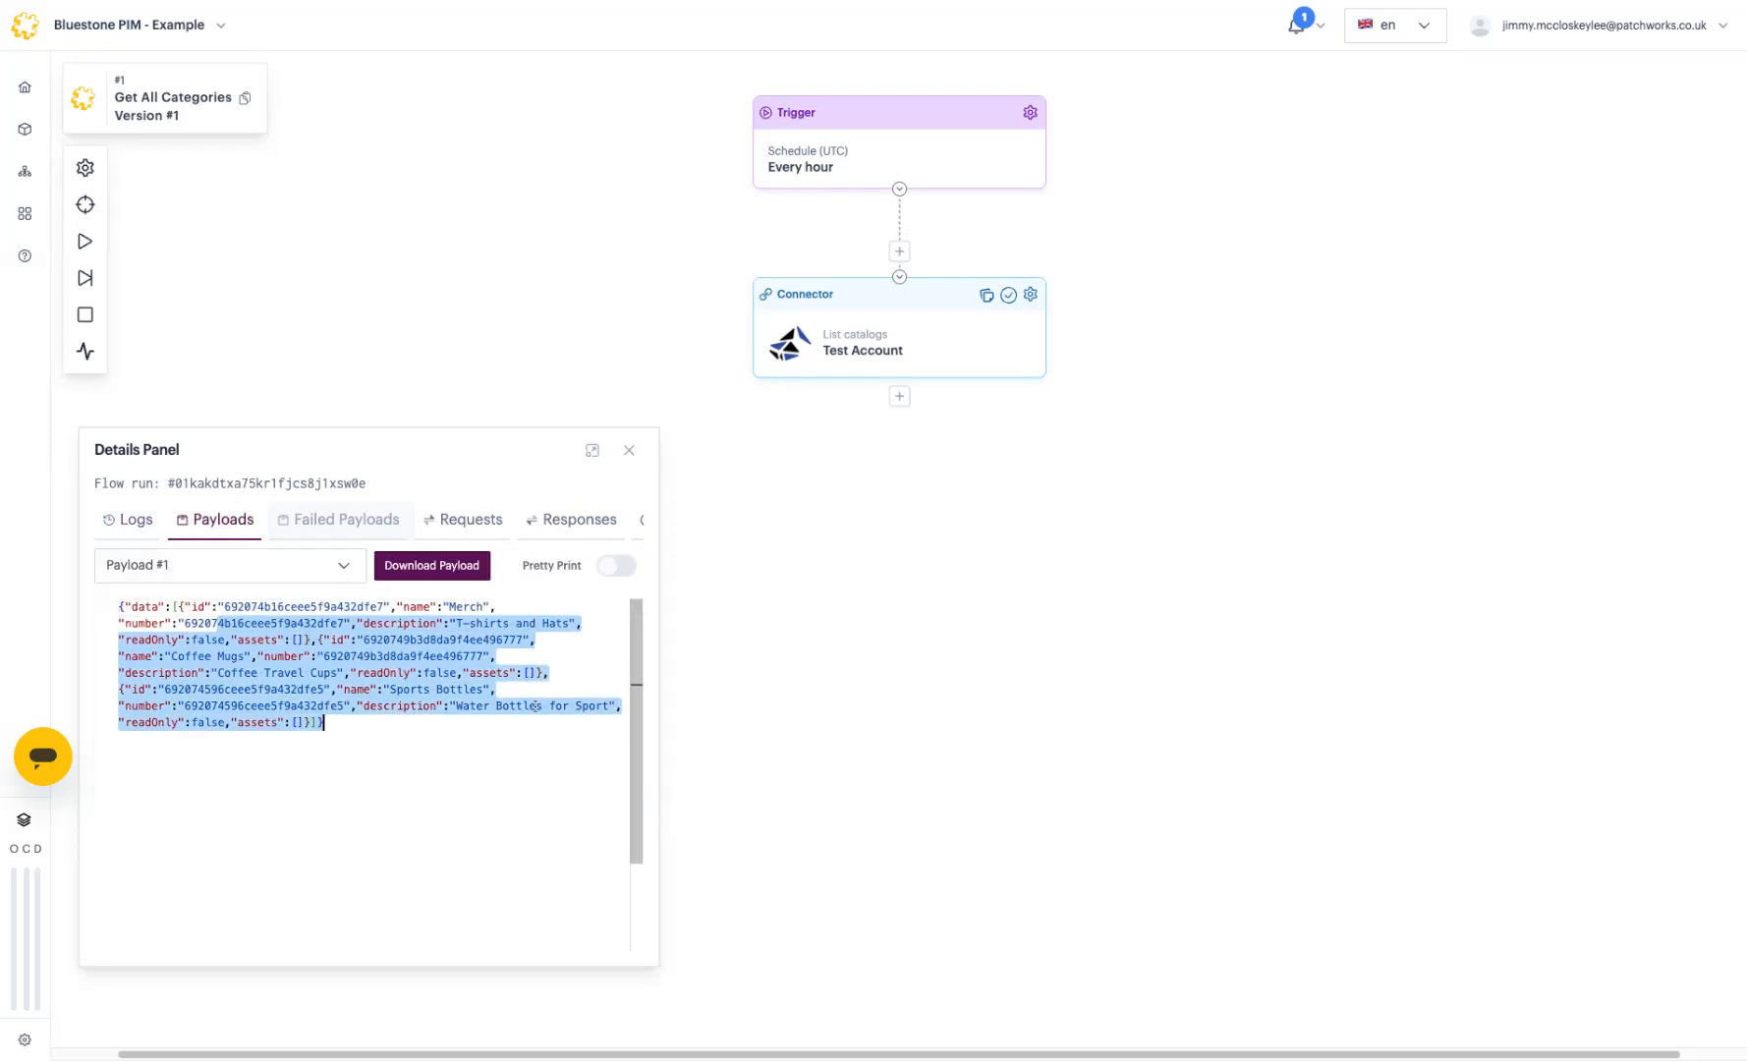
left_click(619, 567)
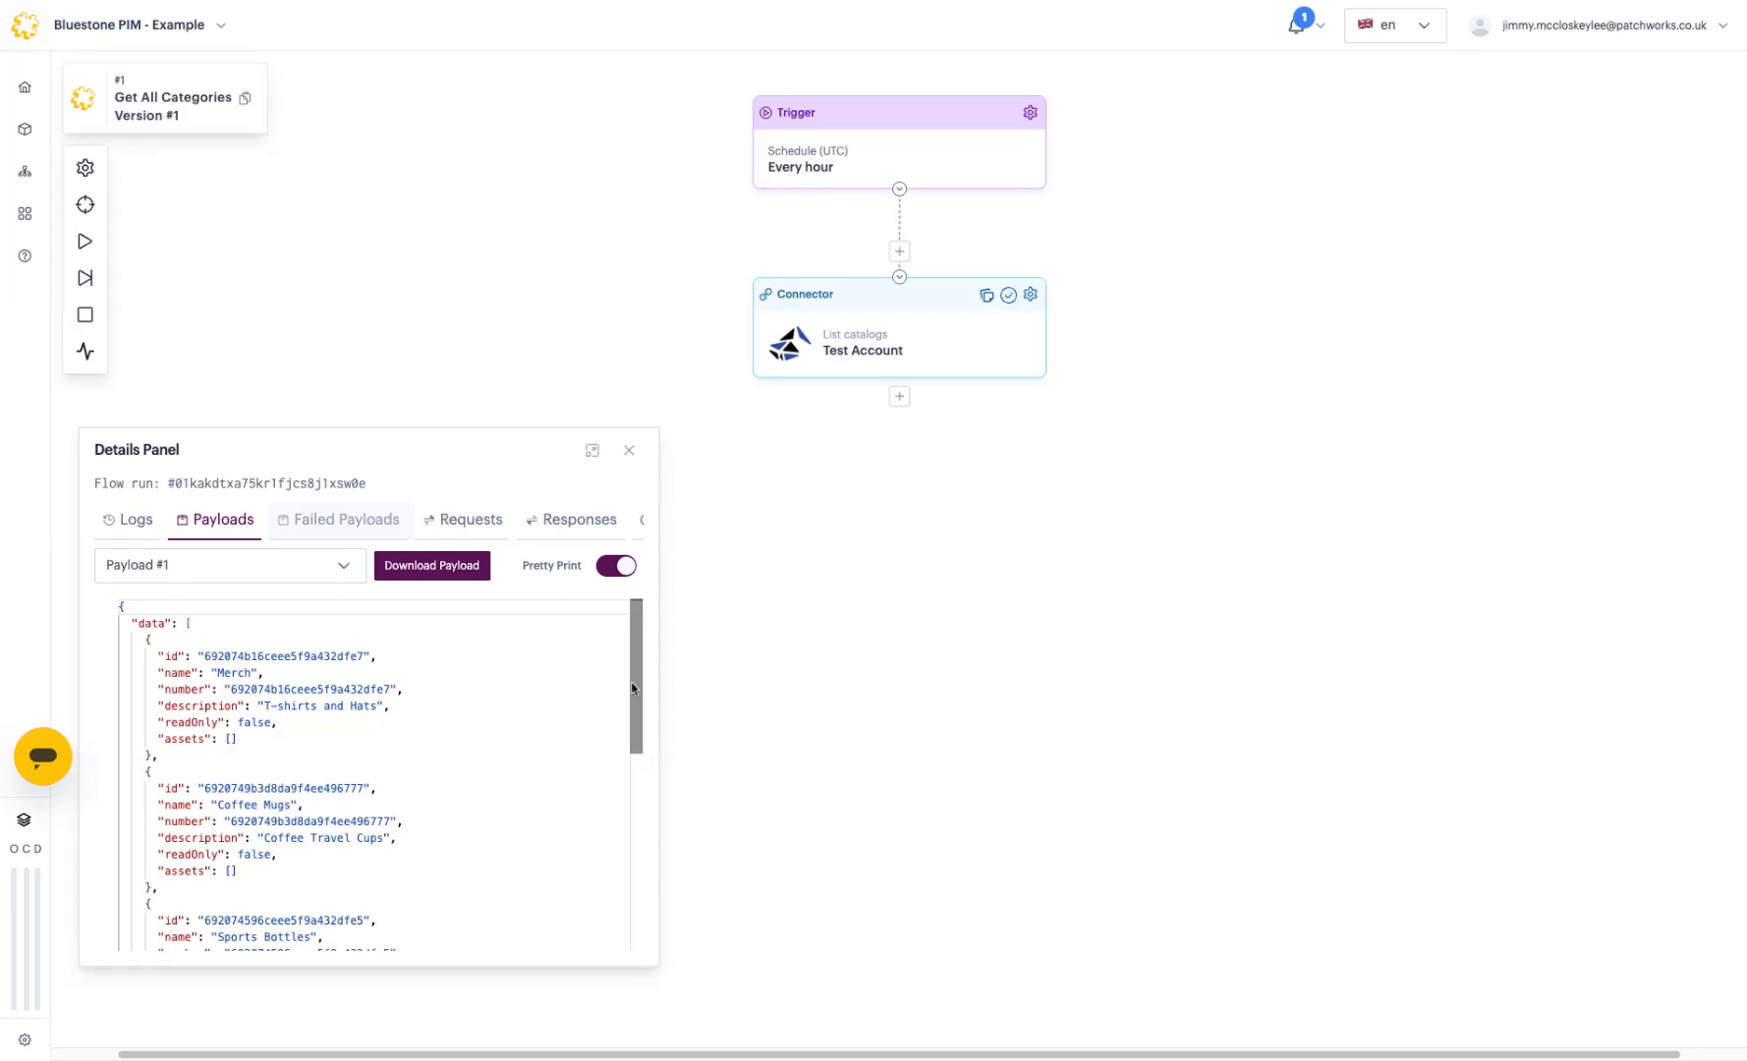
mouse_move(637, 685)
left_mouse_down()
mouse_move(640, 811)
mouse_move(632, 675)
left_mouse_up()
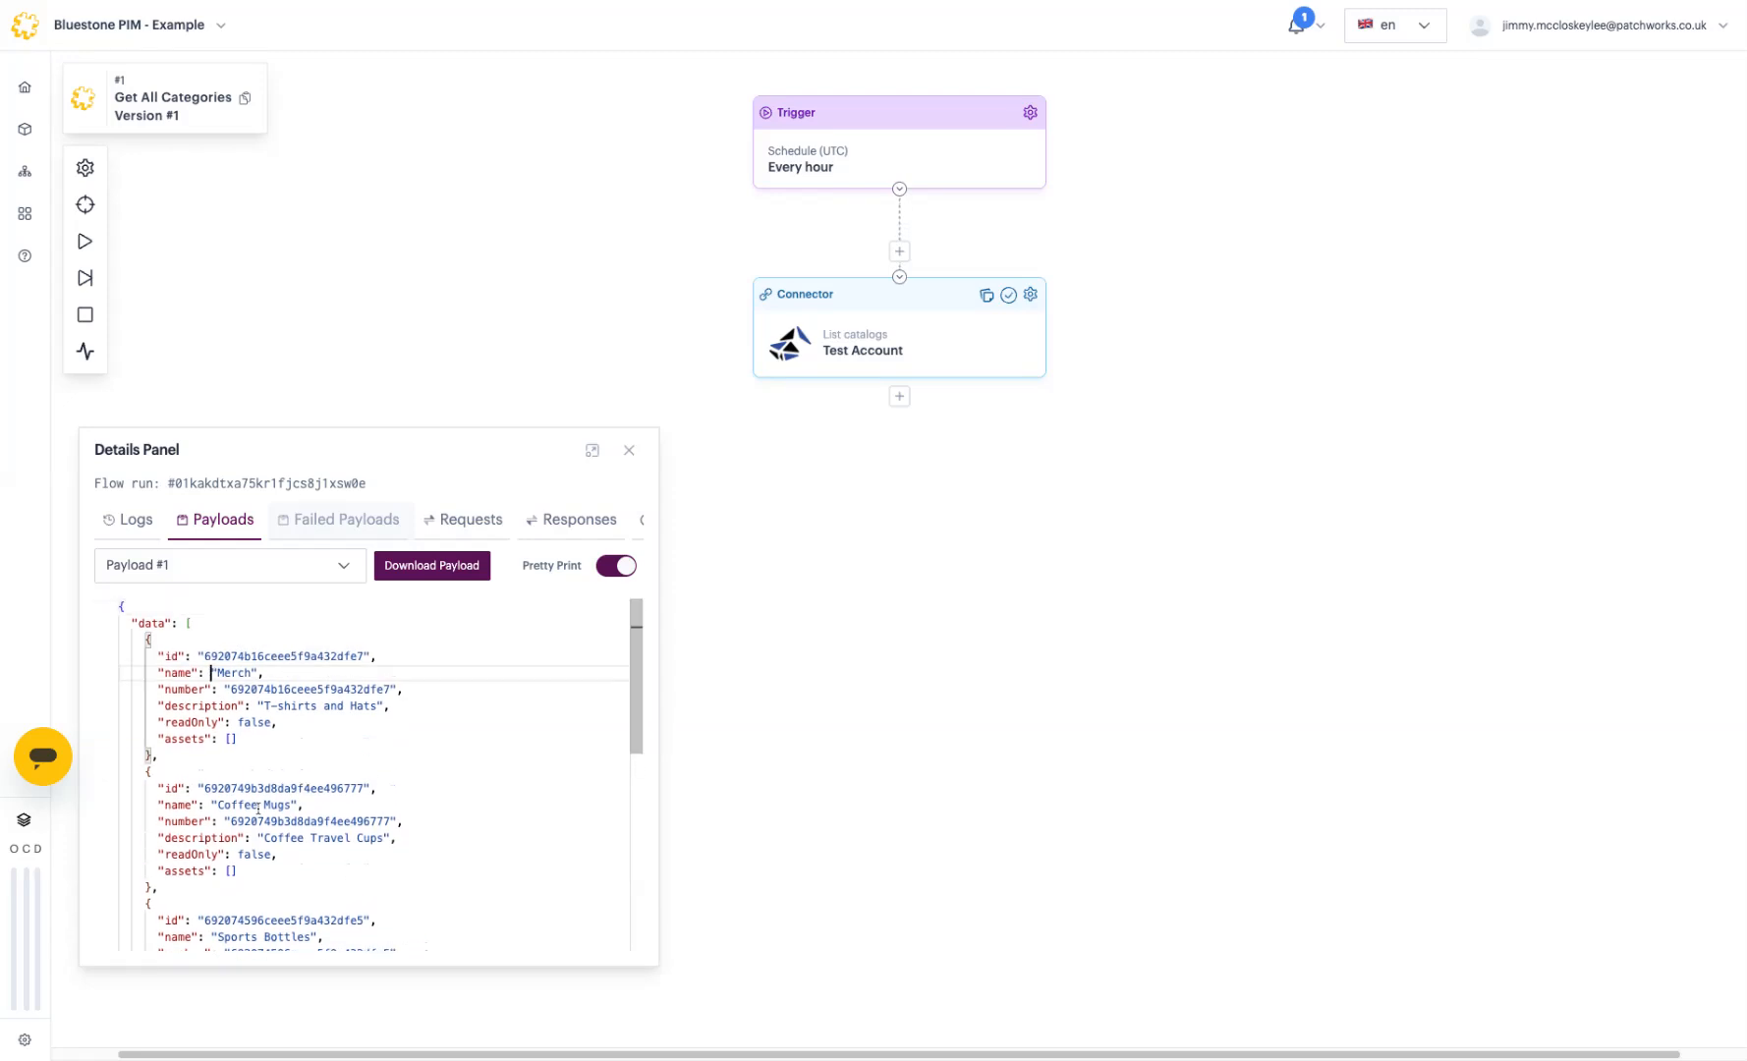
scroll(262, 818, "down", 1)
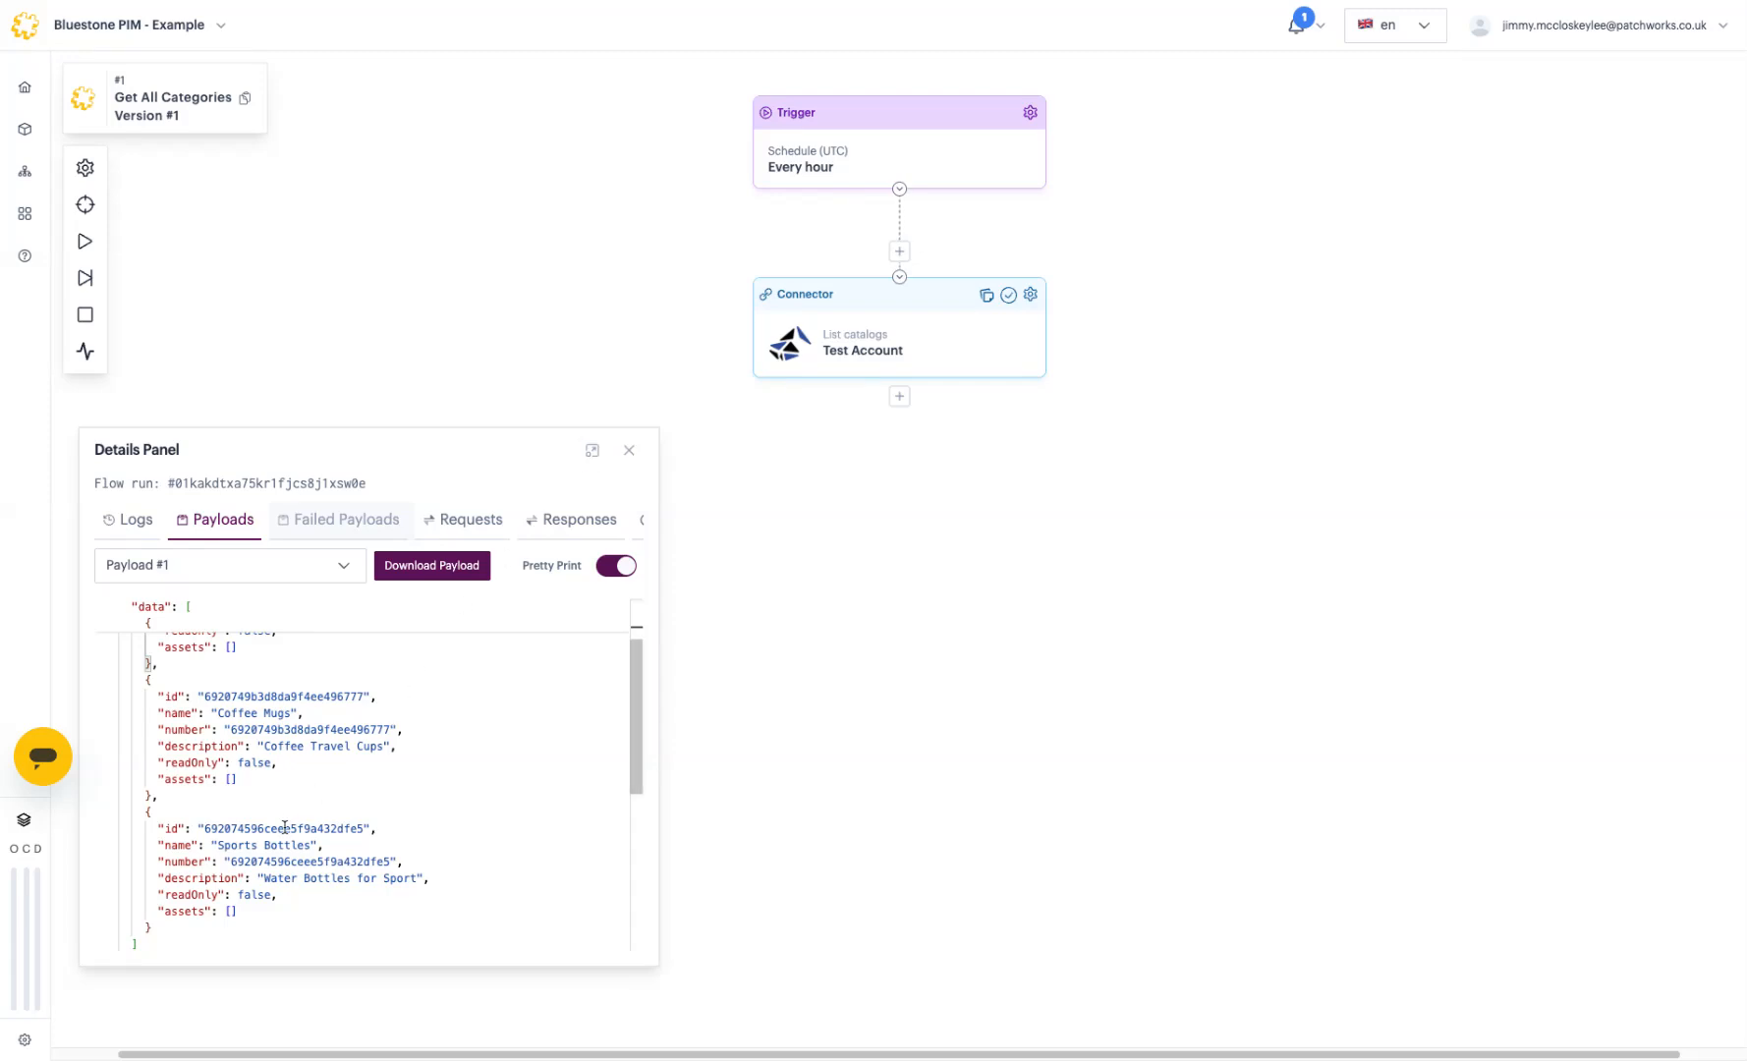
scroll(288, 810, "up", 1)
double_click(285, 792)
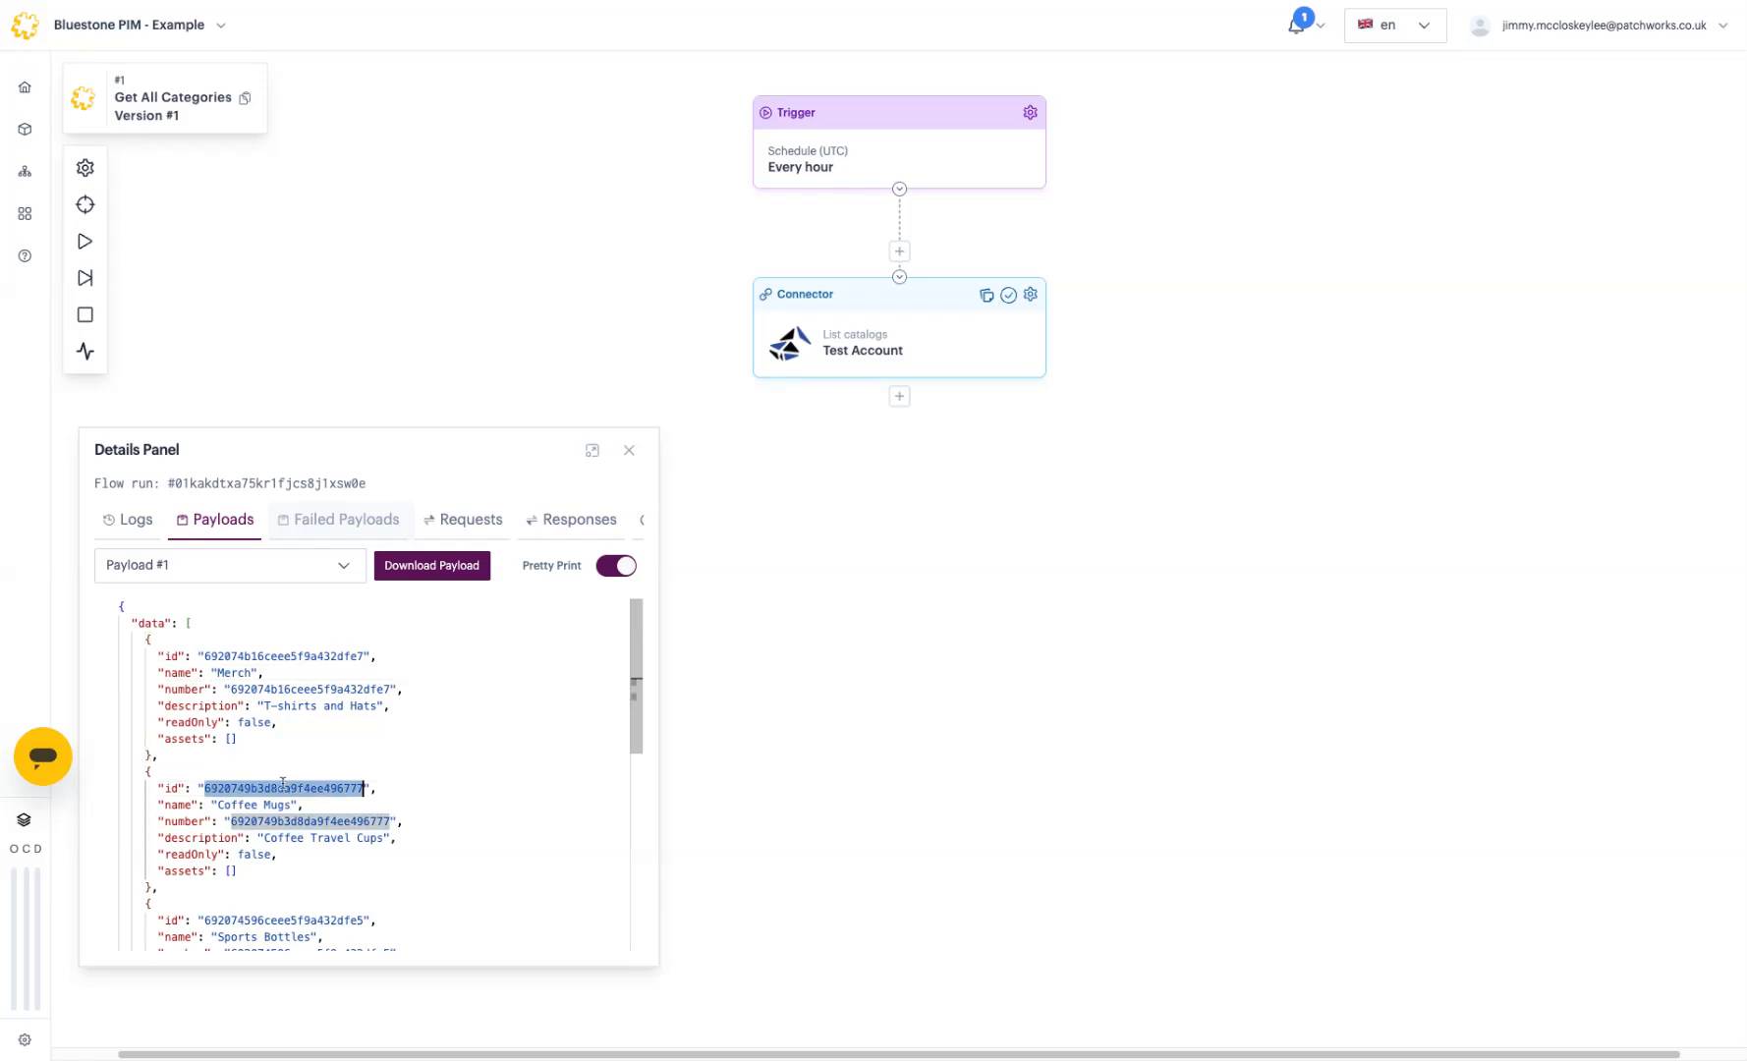
Step: Add a Flow Control step with batch level data and batch size 1, save it, and rerun the flow
left_click(900, 396)
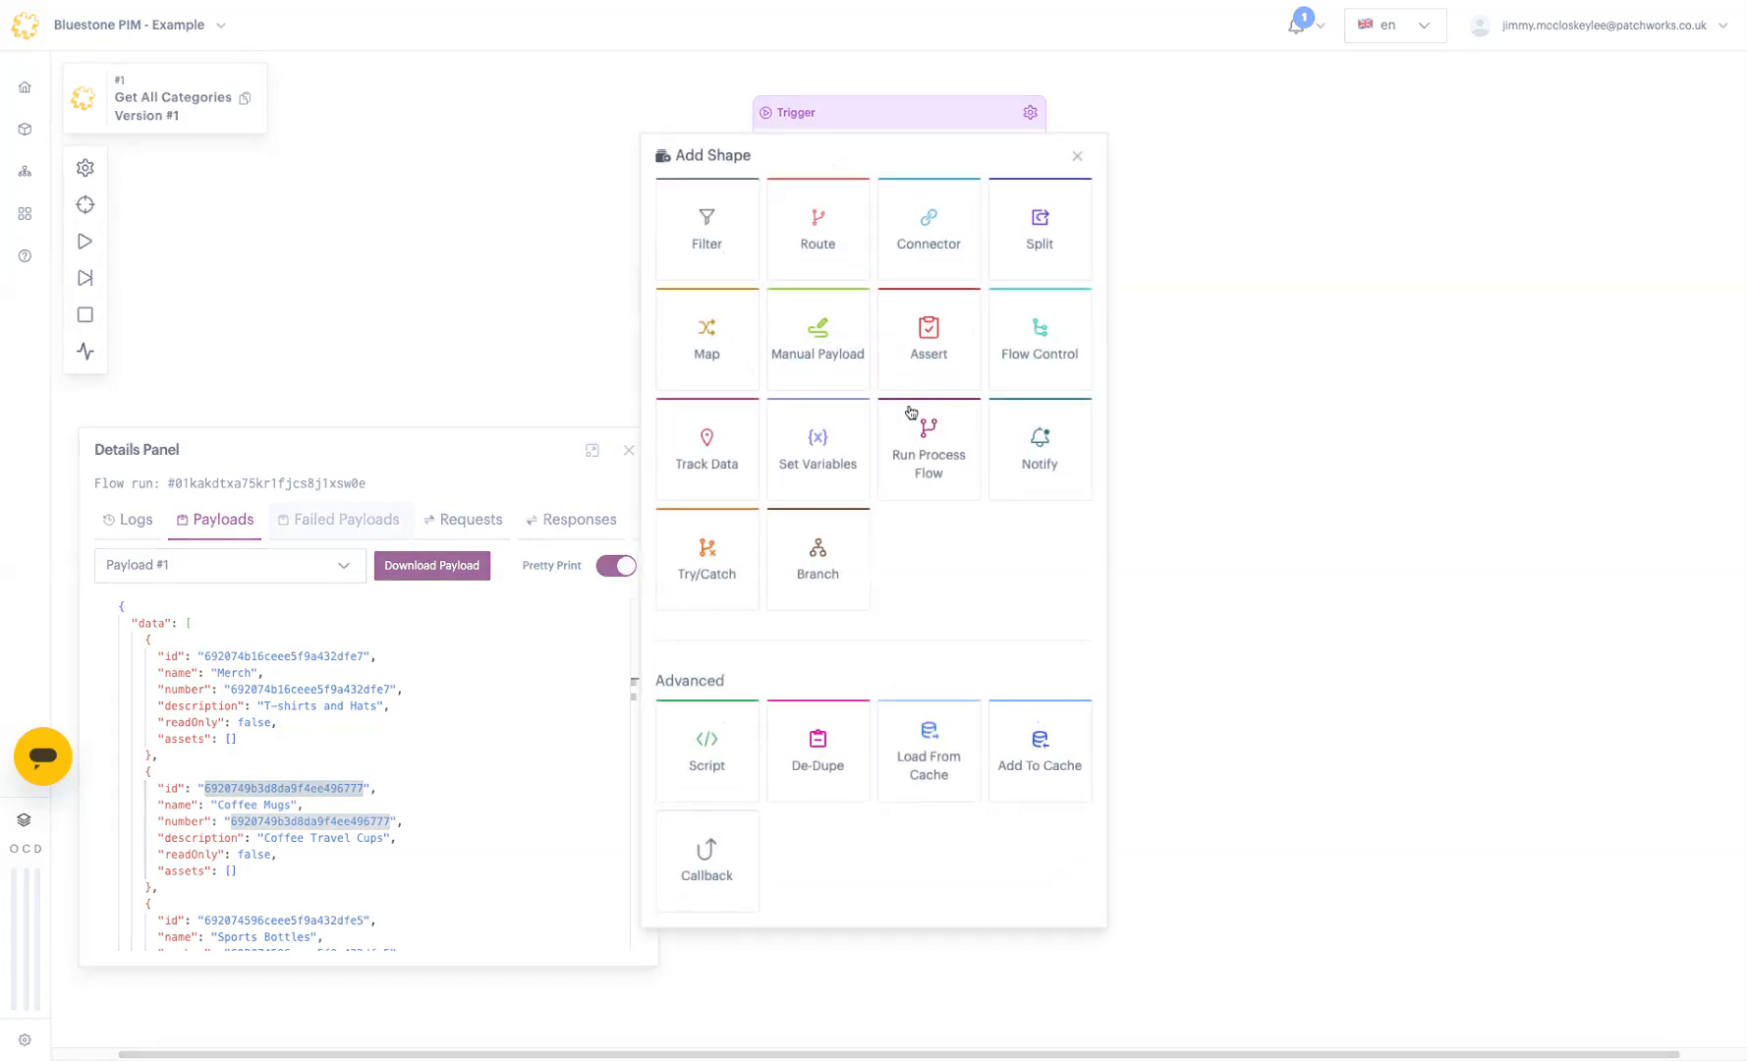
left_click(1069, 365)
left_click(1518, 406)
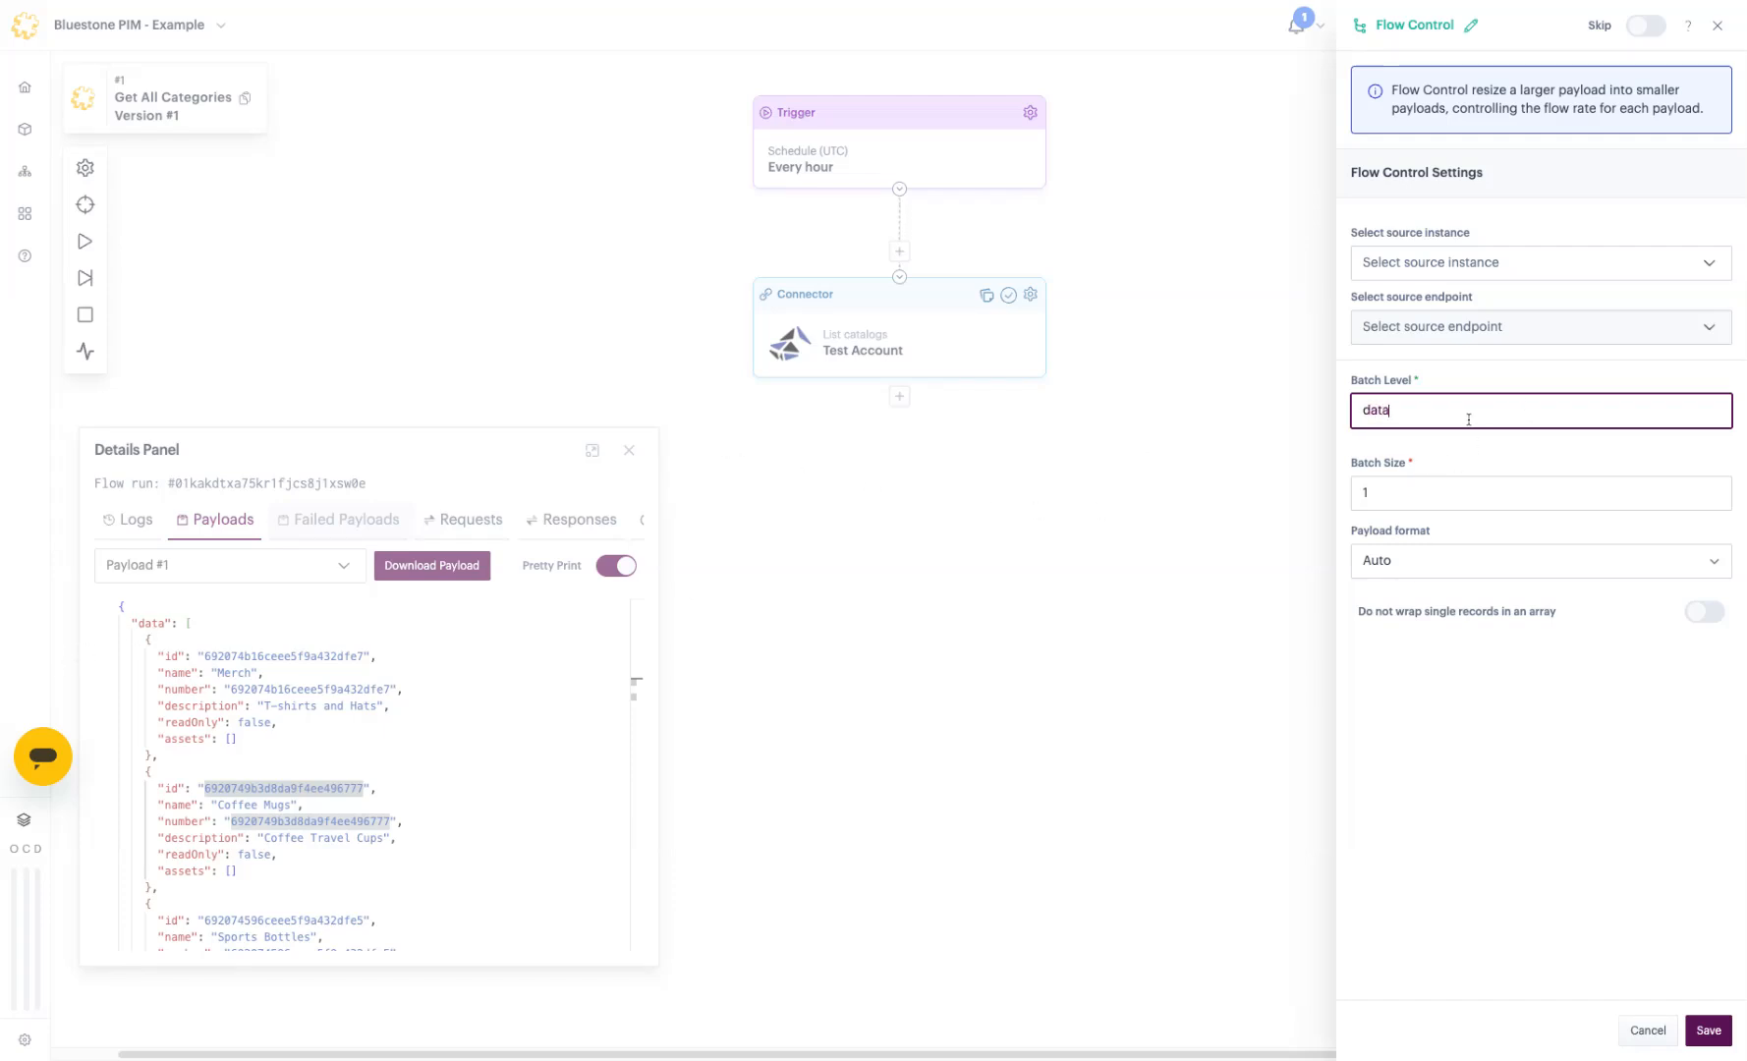
left_click(1710, 1032)
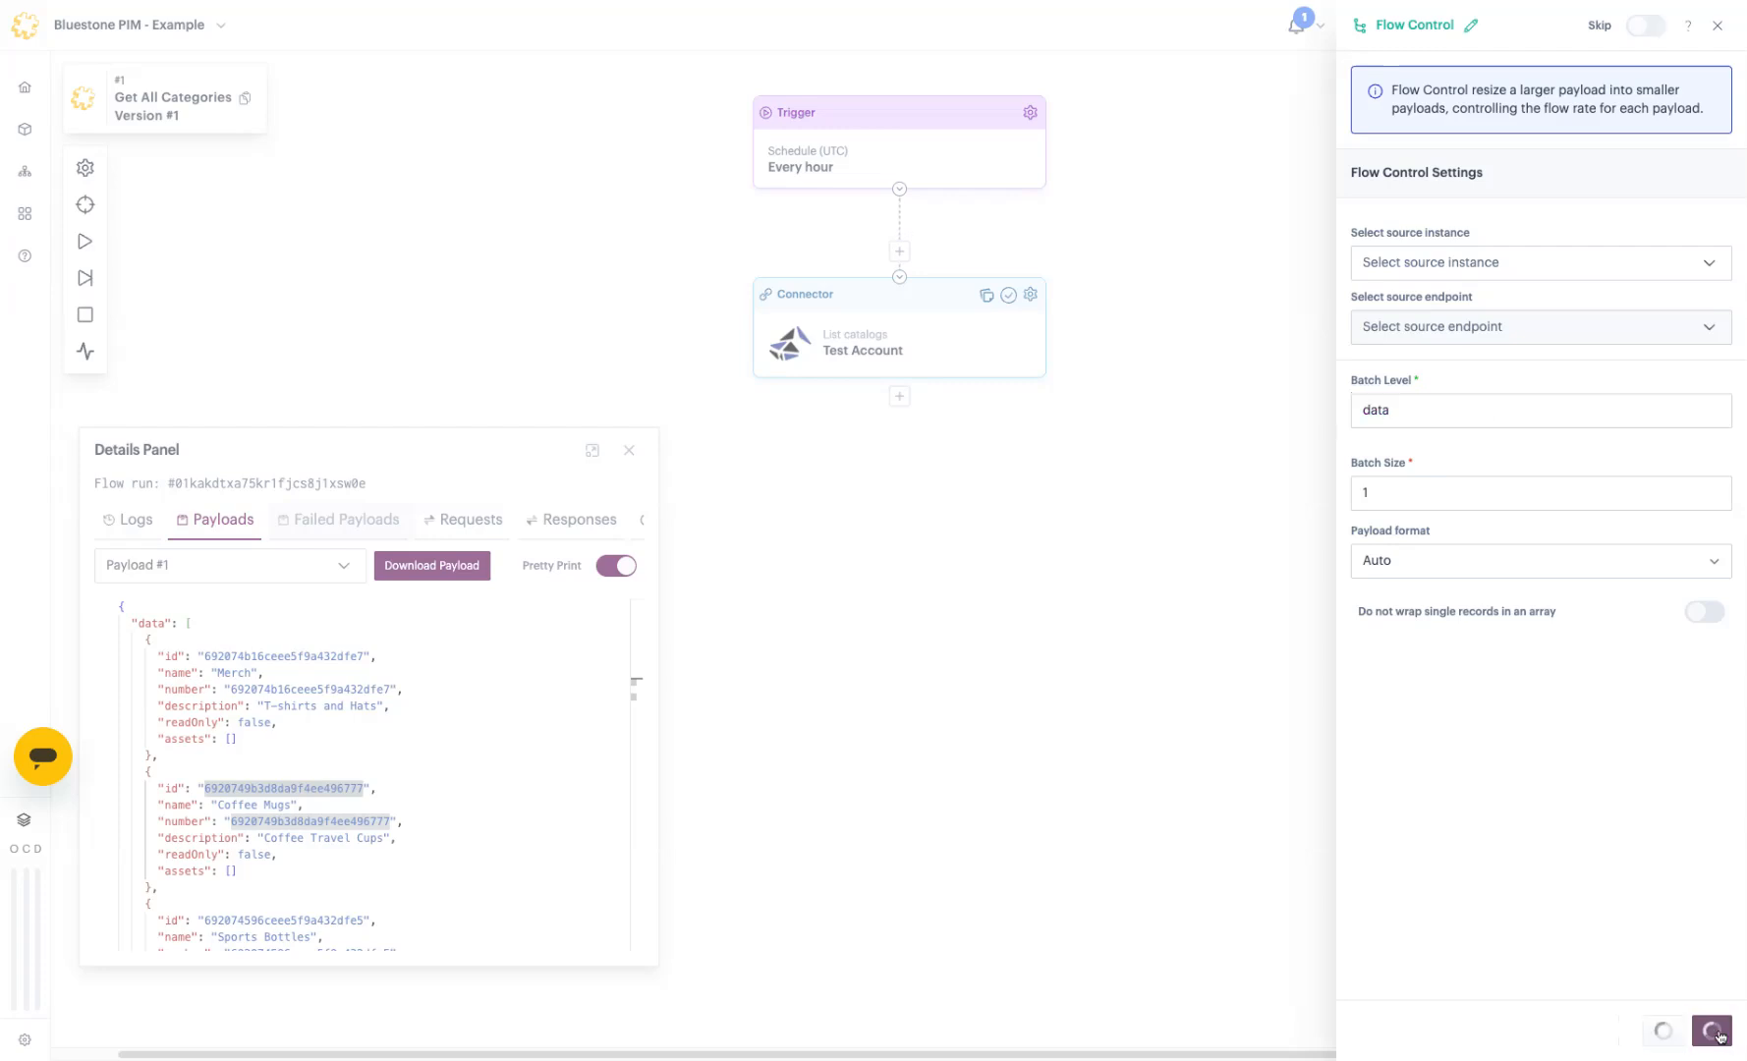
left_click(86, 241)
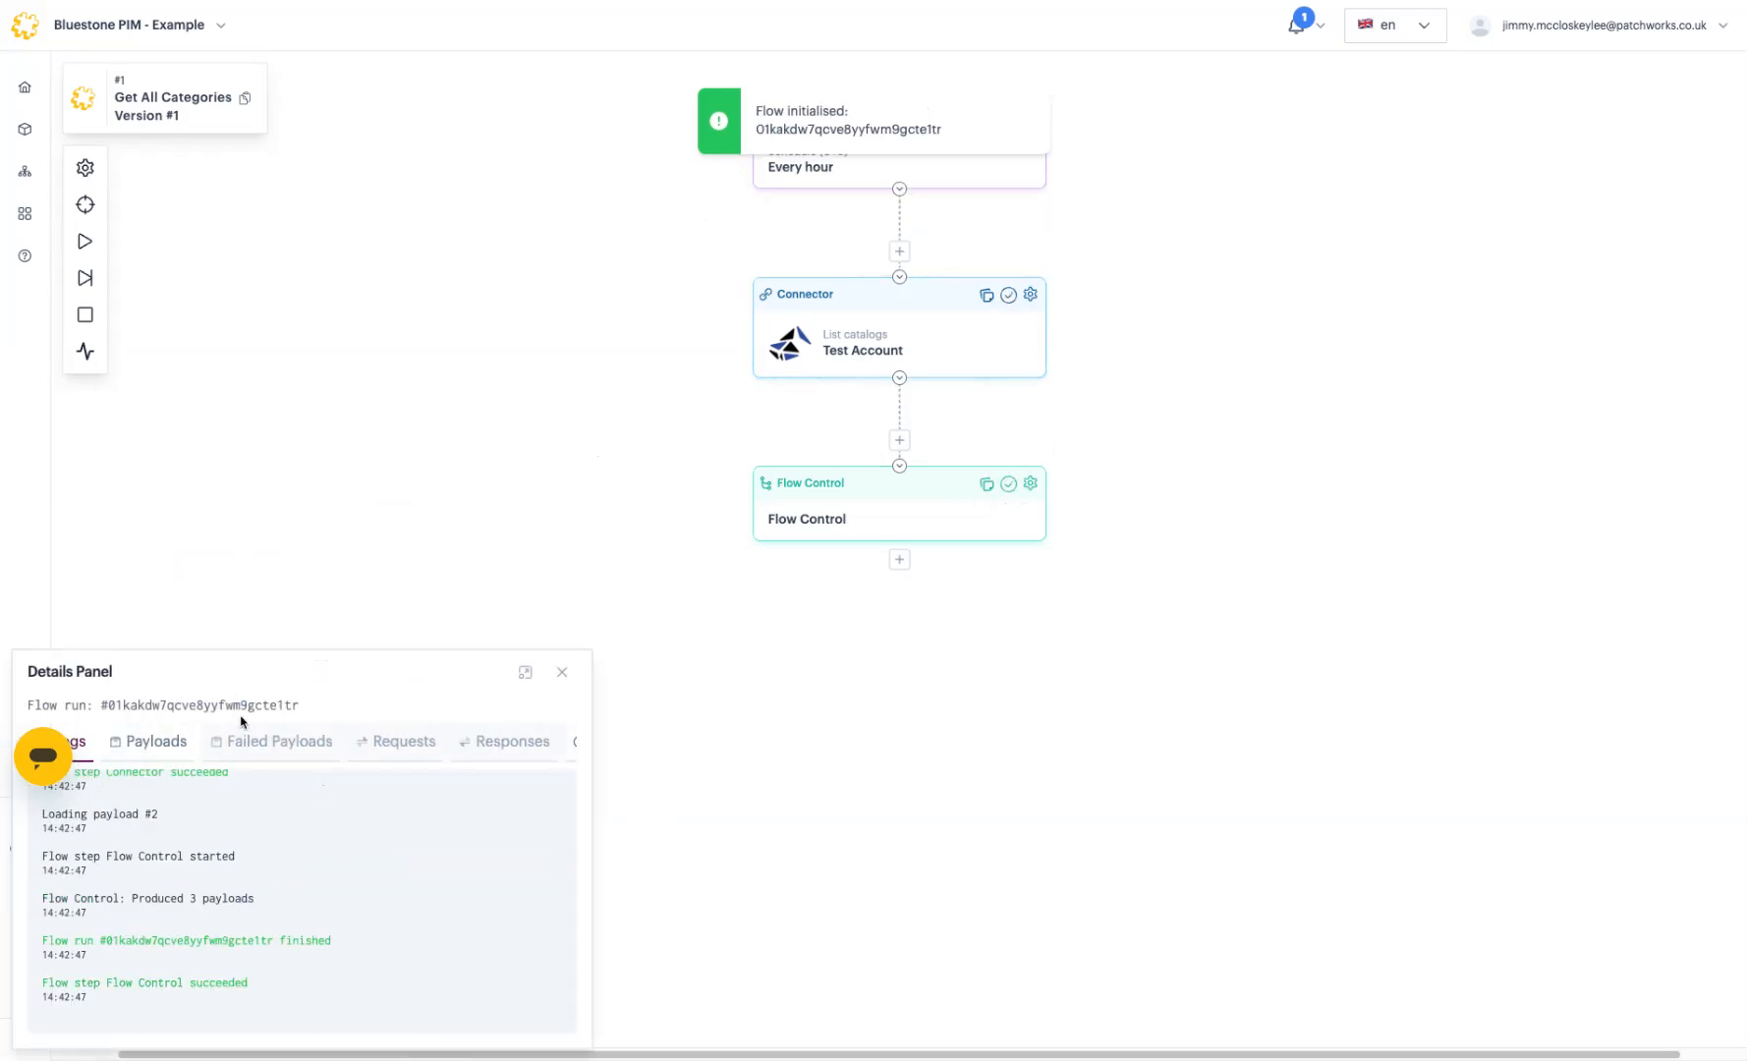
Step: Show the new run's first payload with Pretty Print enabled
left_click(153, 743)
left_click(549, 648)
left_click_drag(481, 522, 558, 240)
left_click_drag(310, 556, 2, 314)
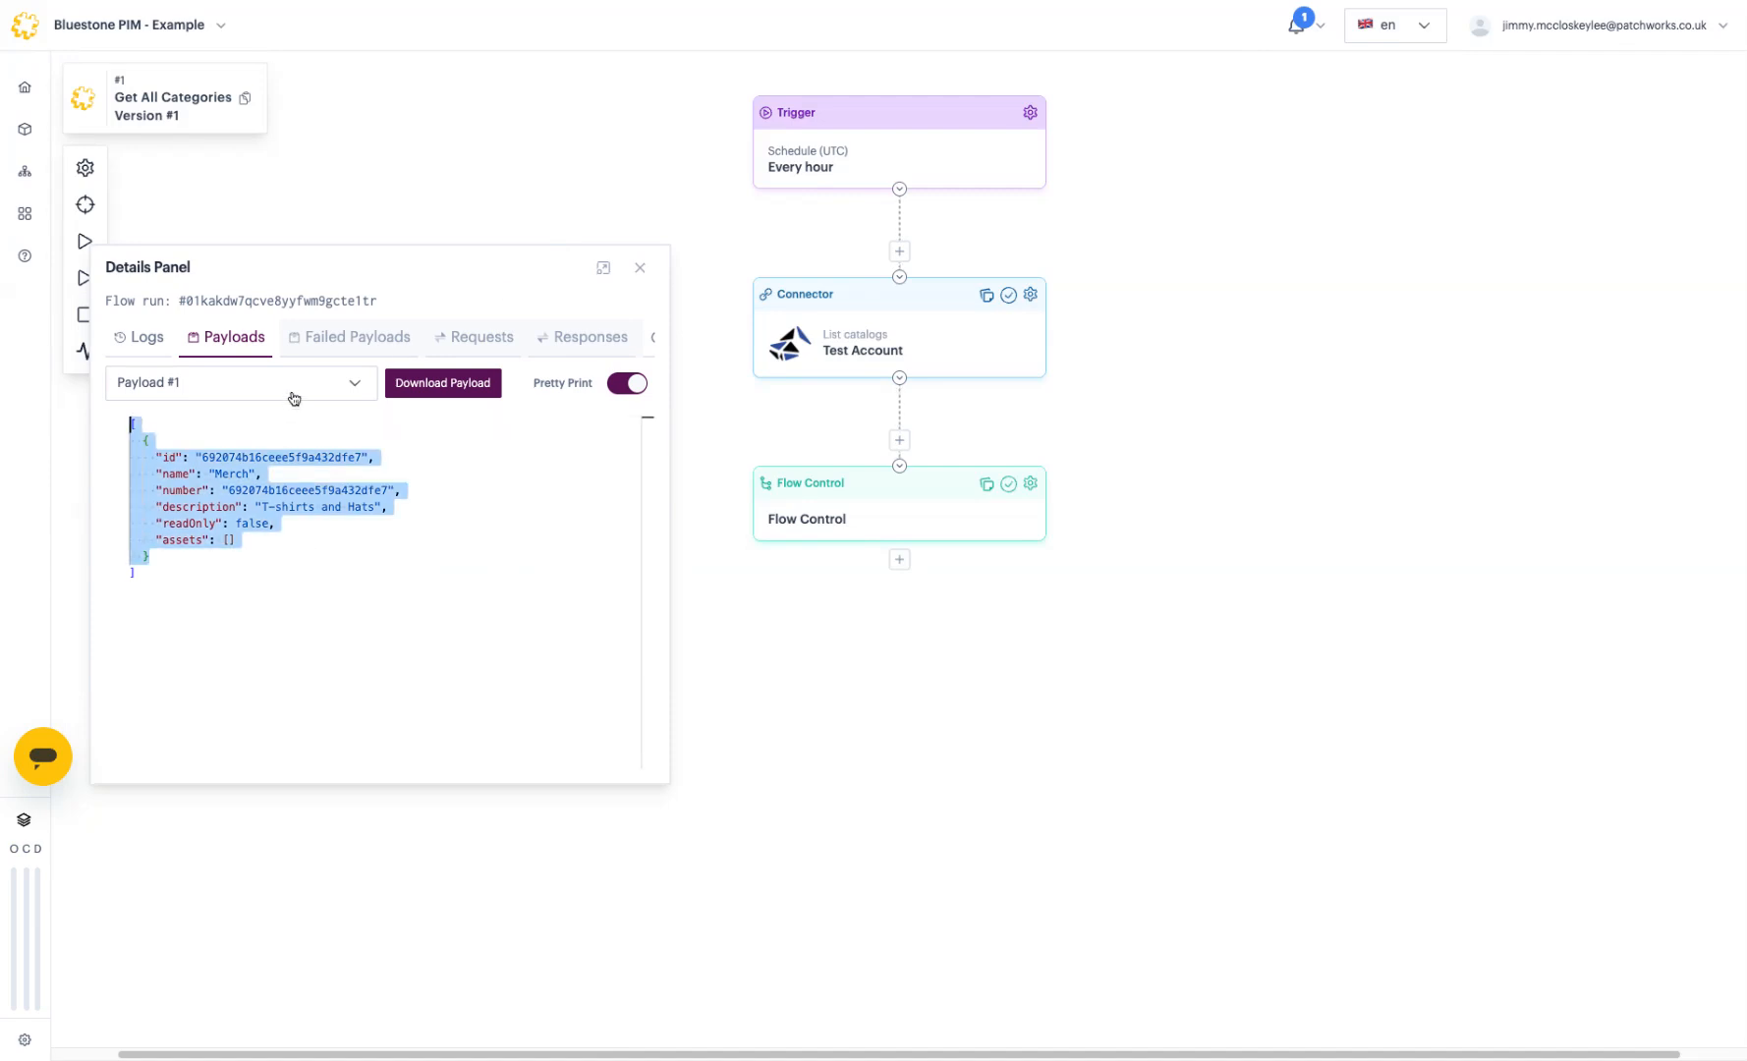
Step: Switch to Payload #2 and then Payload #3, which holds the Sports Bottles catalog
left_click(292, 392)
left_click(282, 464)
left_click_drag(390, 608, 74, 400)
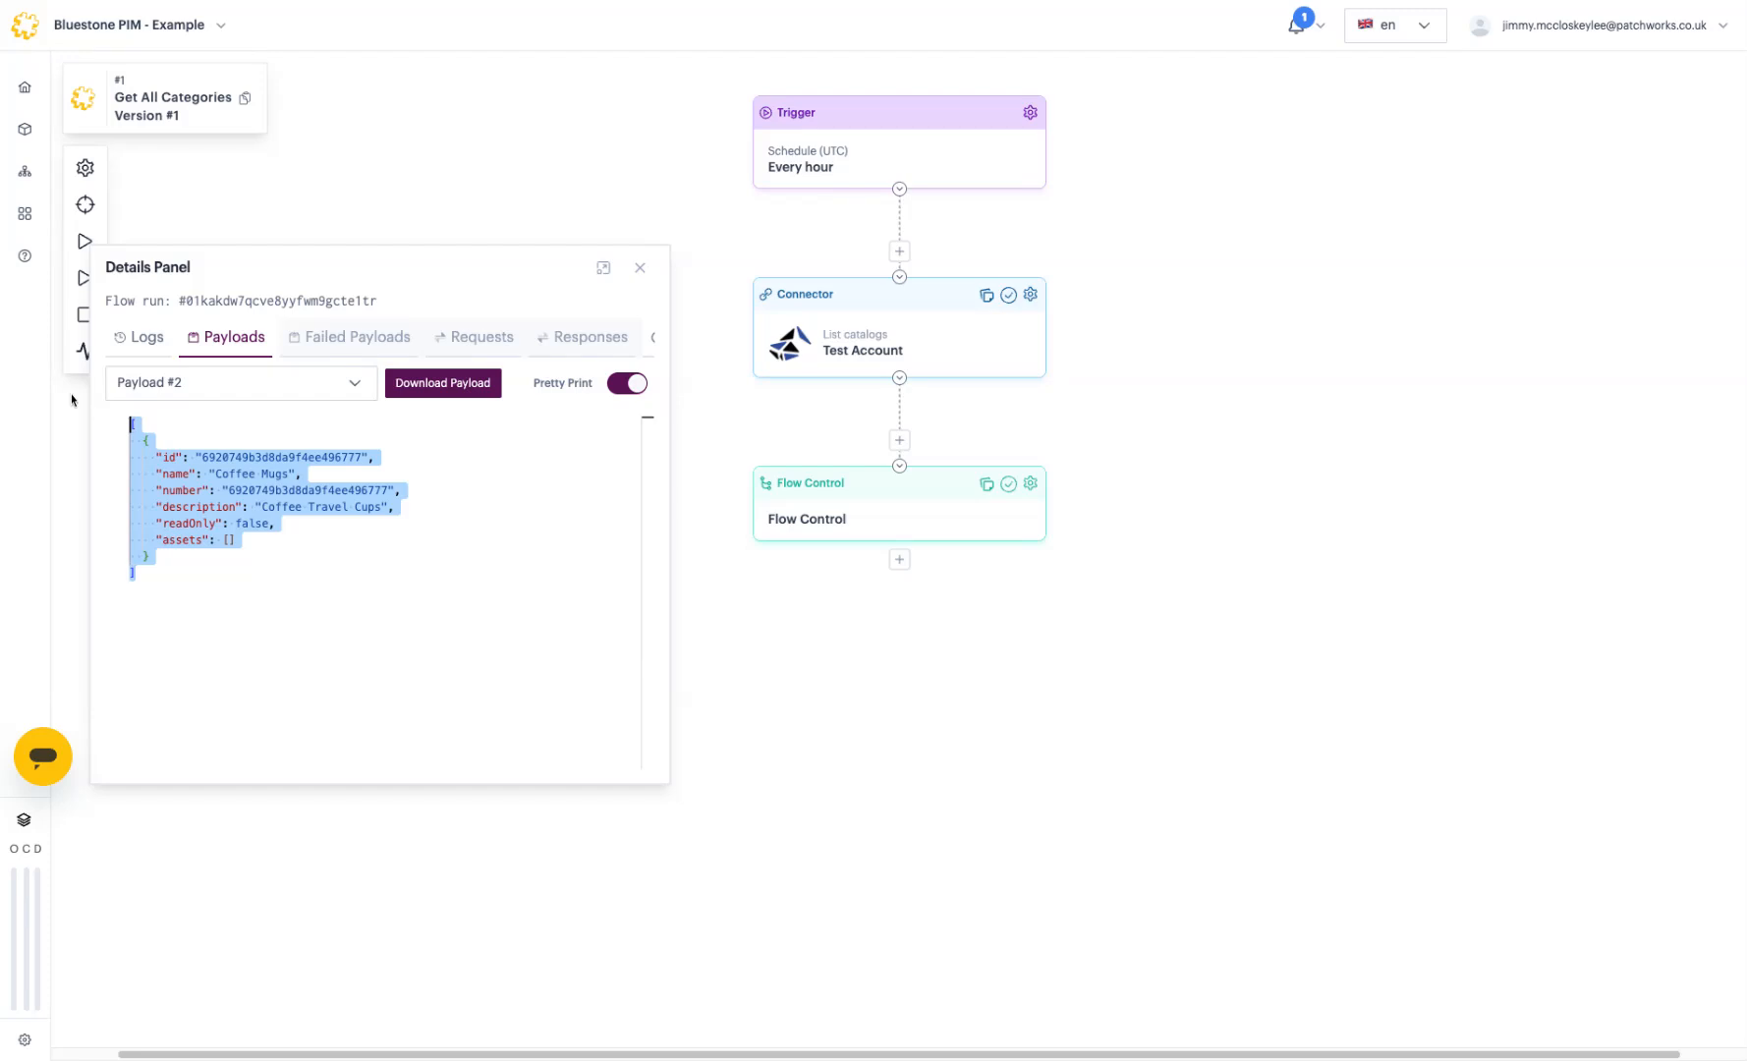
left_click(339, 393)
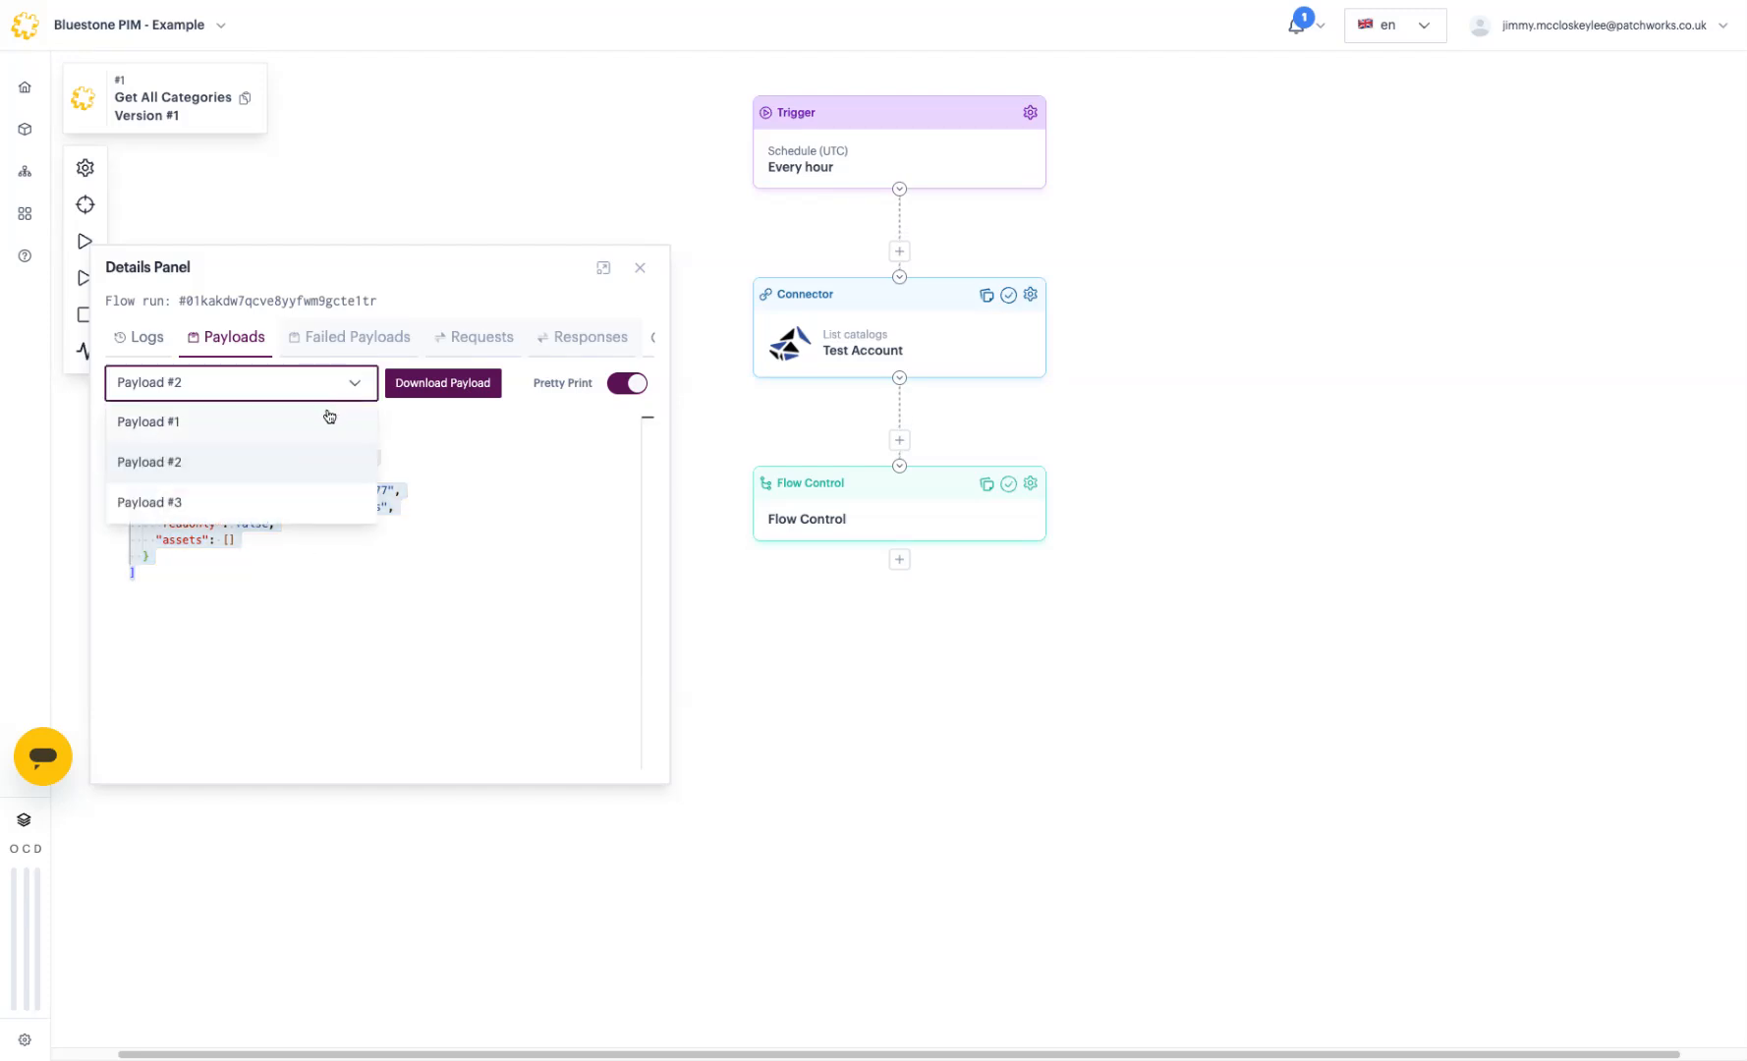
left_click(309, 503)
double_click(280, 475)
left_click(817, 686)
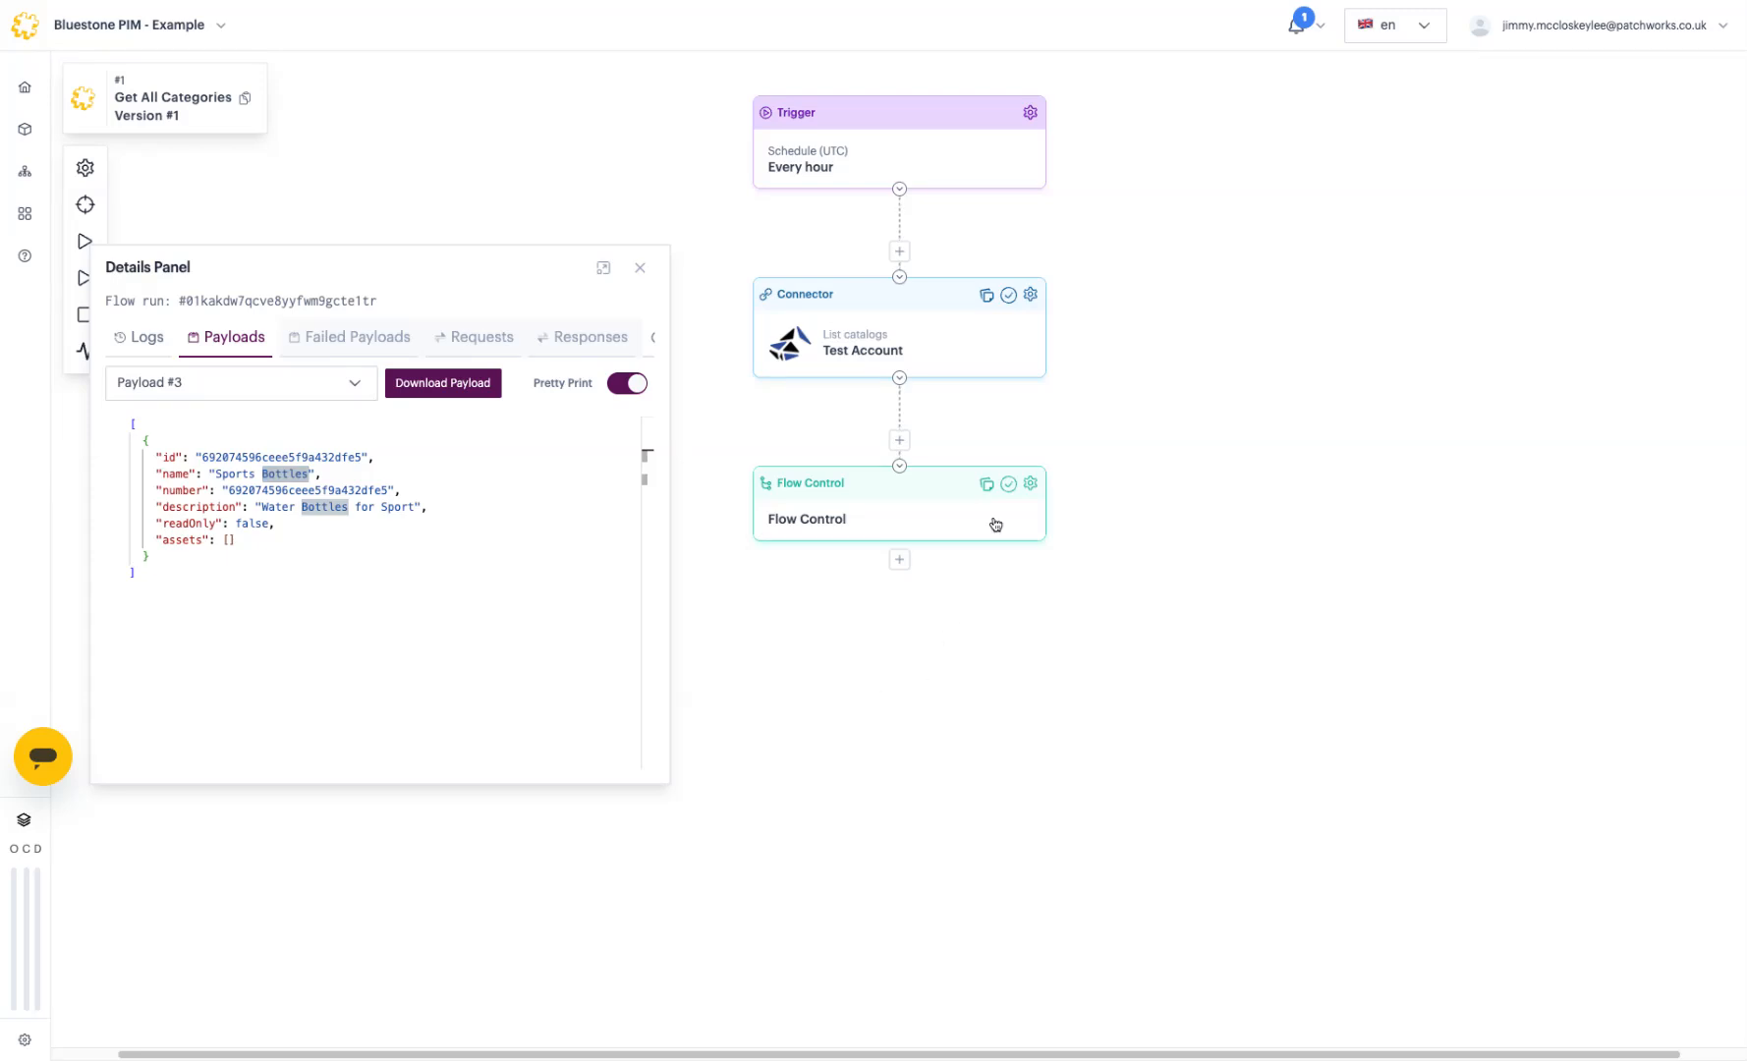
left_click(899, 559)
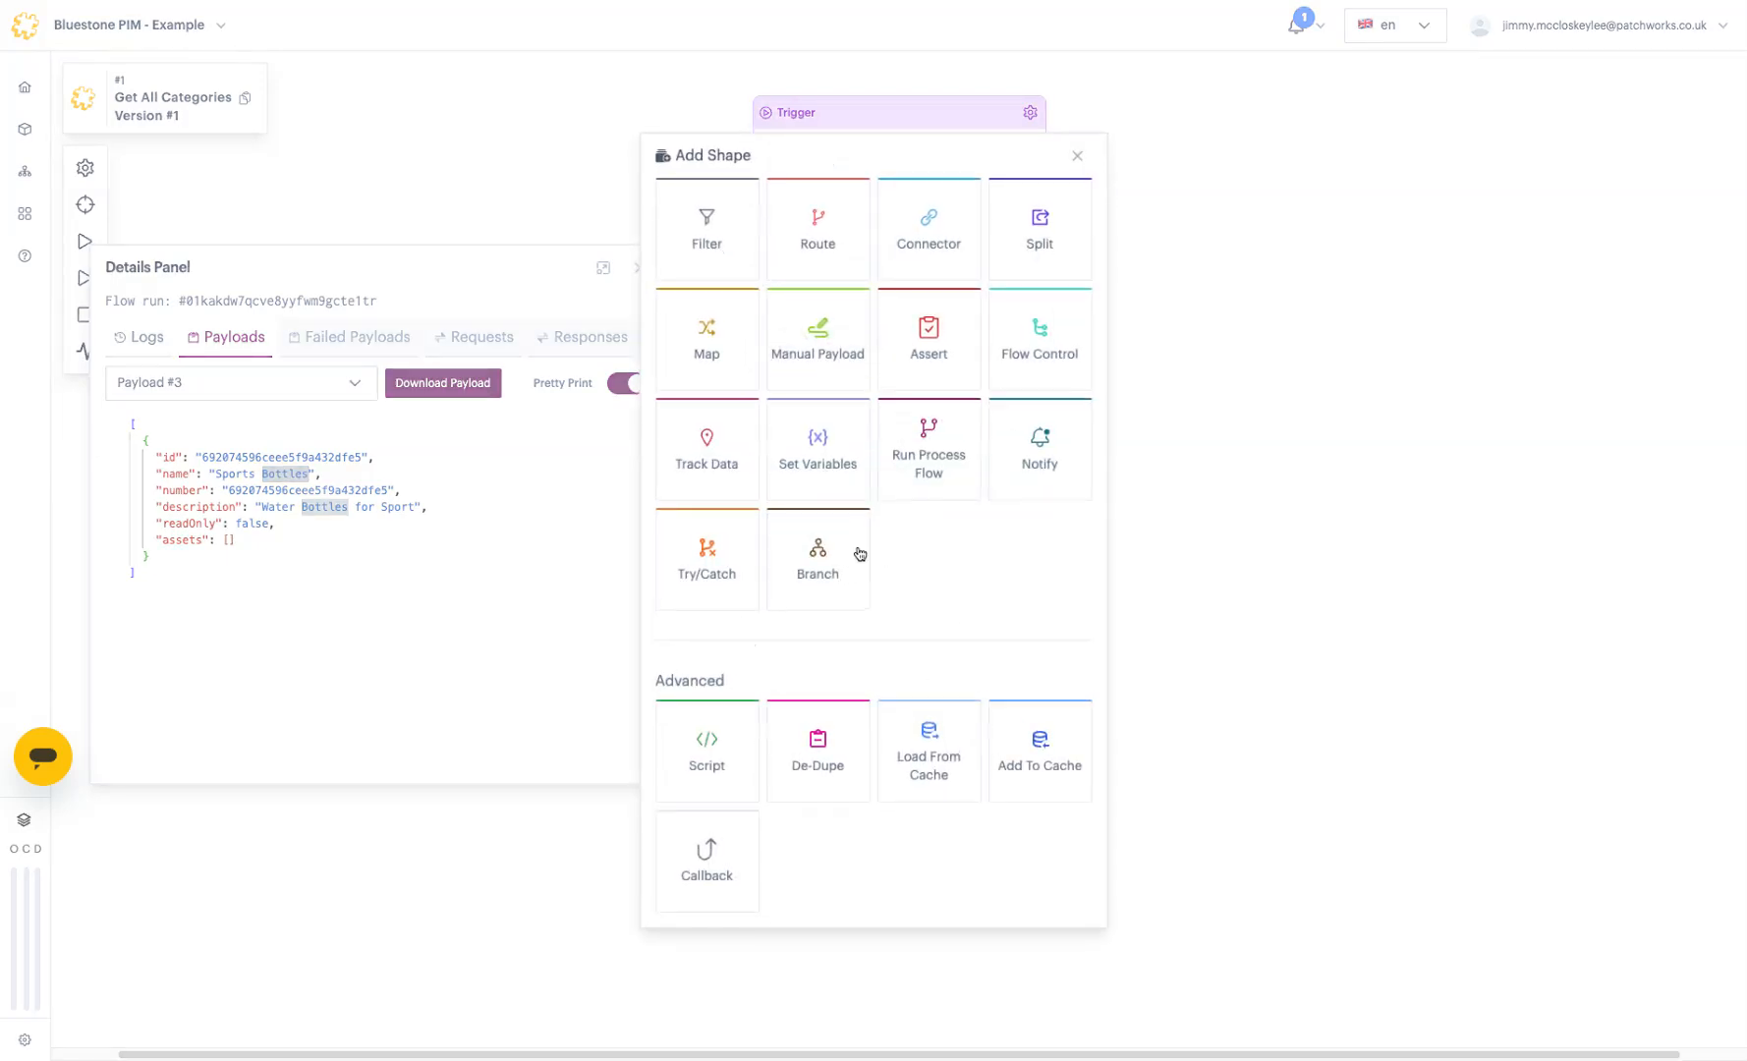
Step: Insert a blank Map step after Flow Control, leaving the flow with four steps, and close the run details
left_click(691, 356)
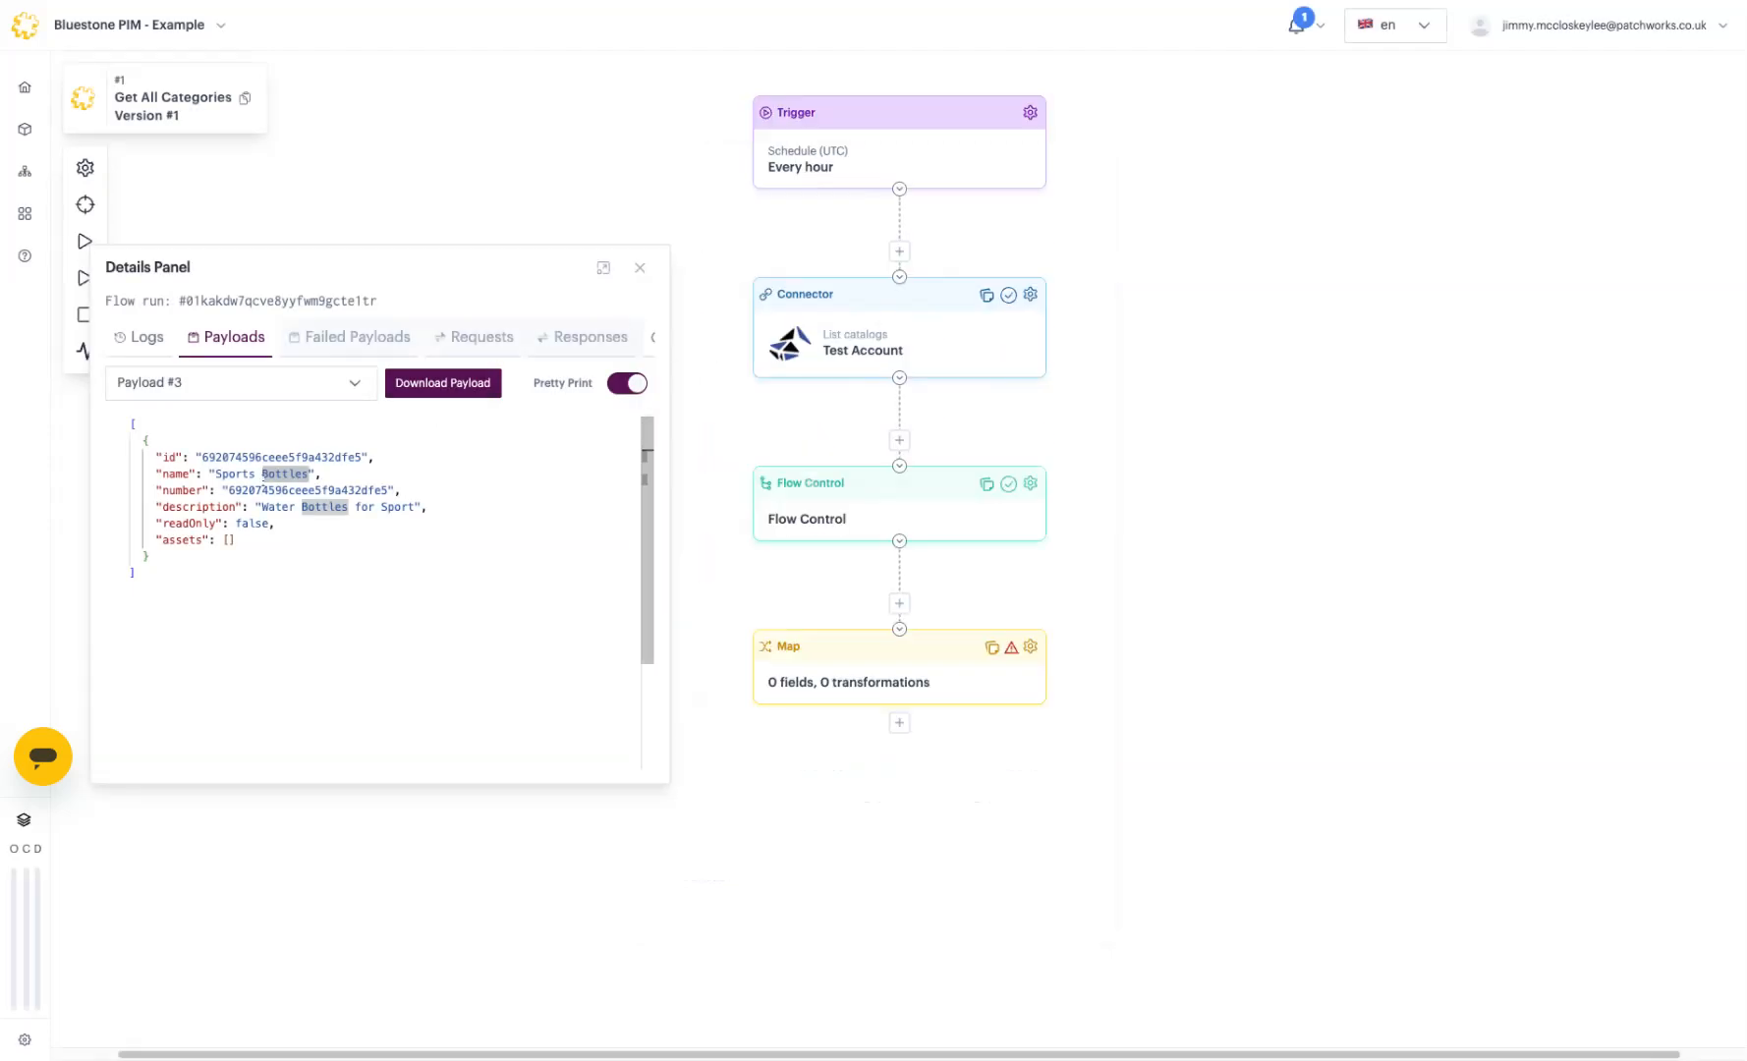
double_click(164, 475)
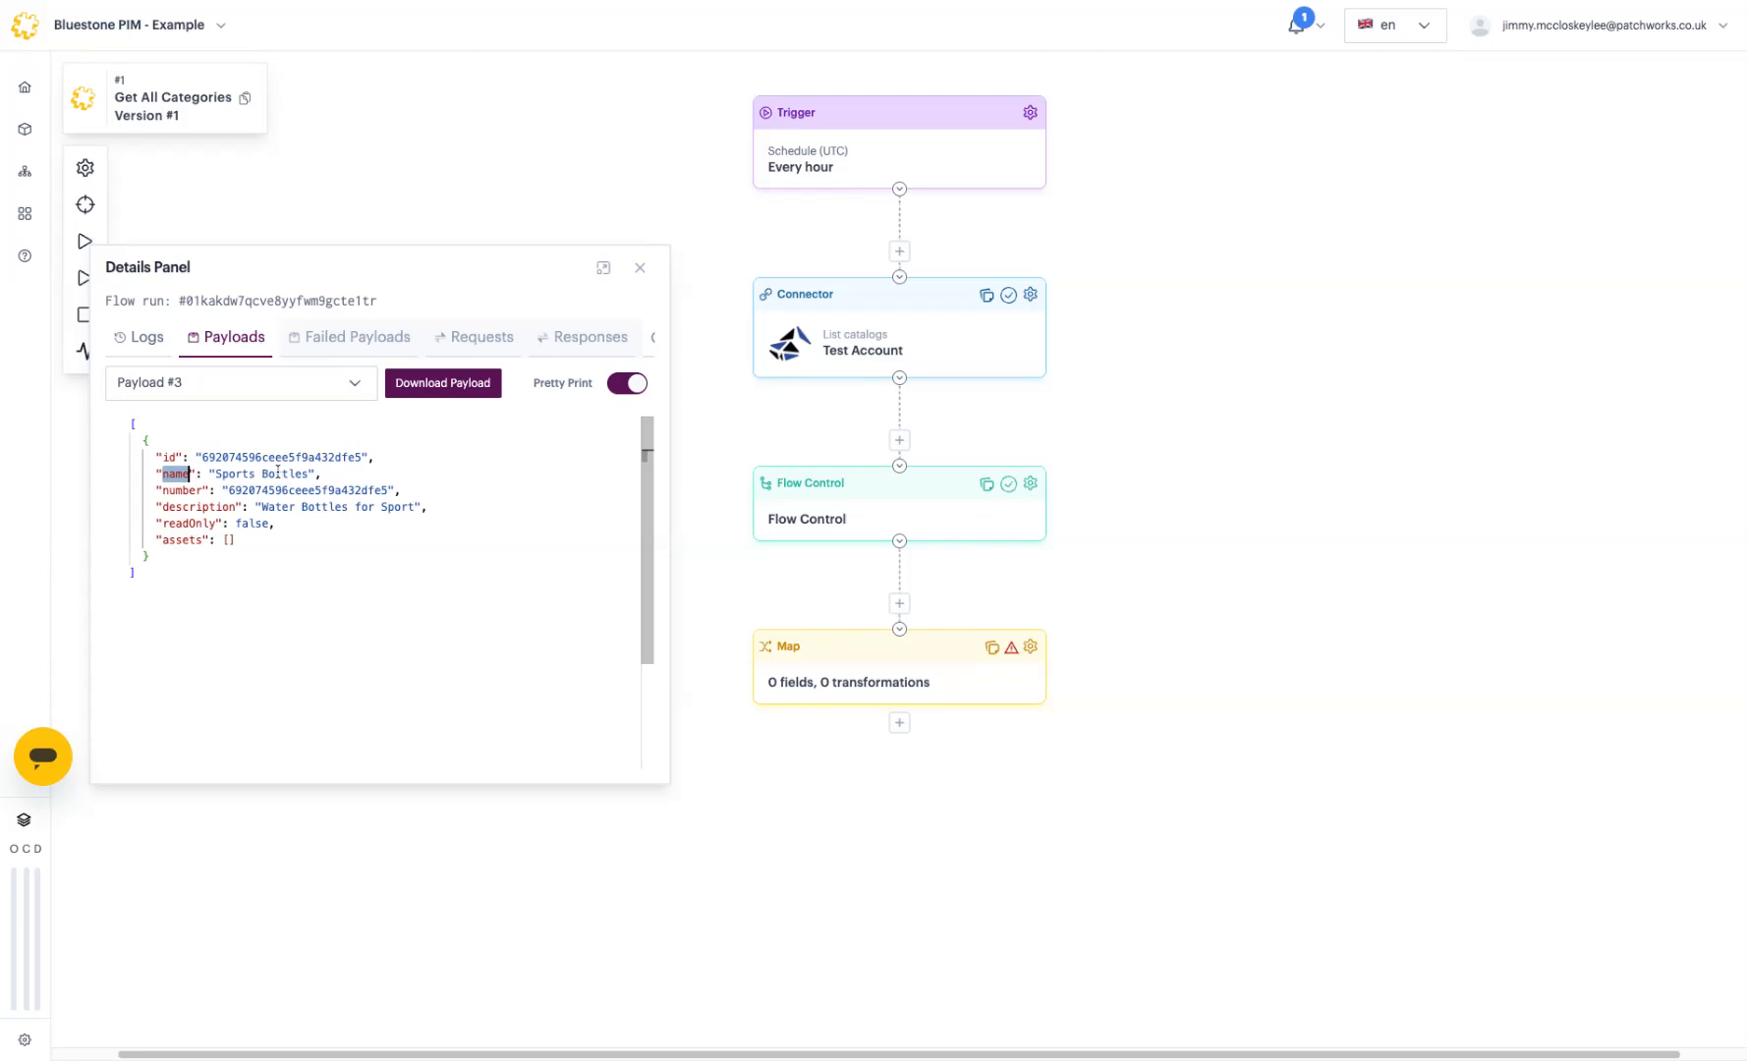
left_click(639, 267)
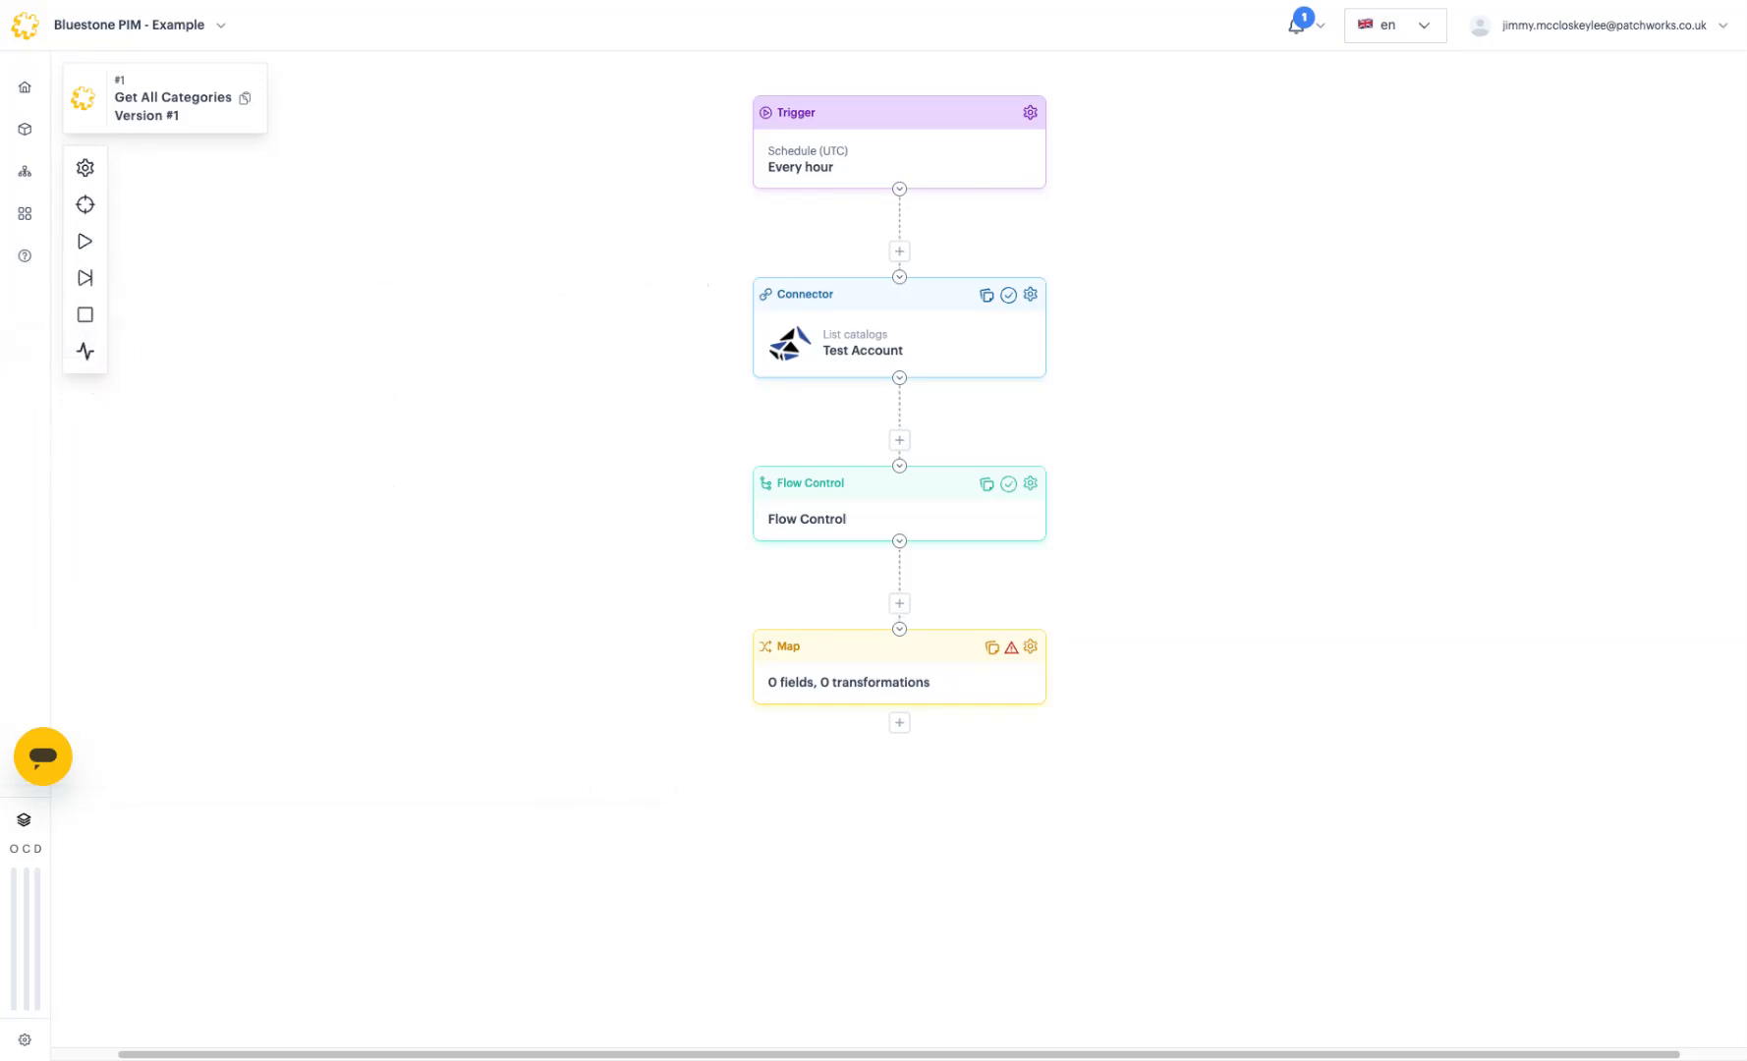